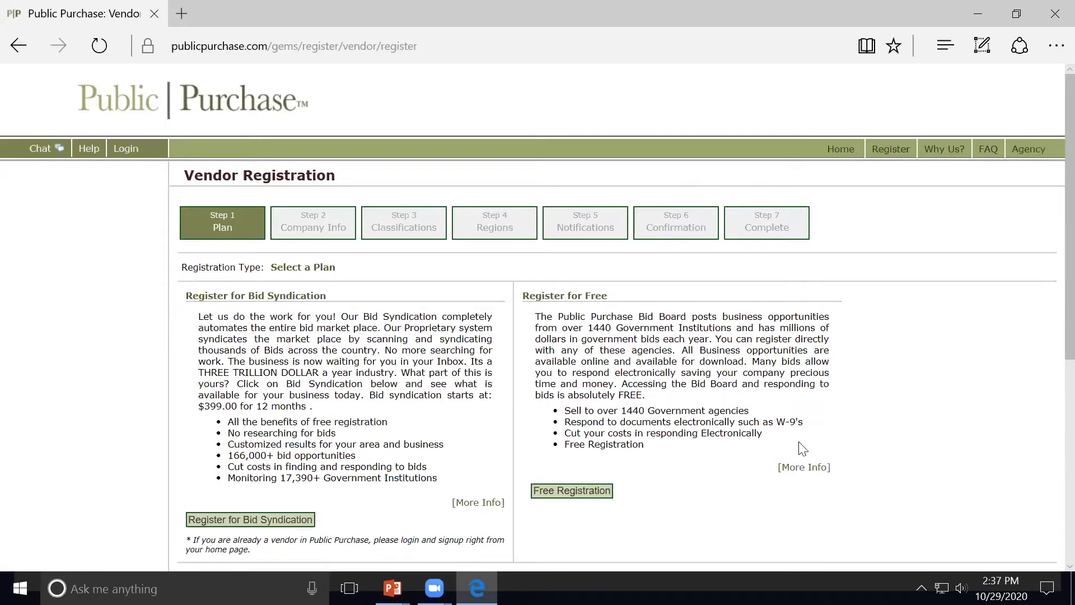
Step: Review the plan comparison table and pick the Free Registration plan
middle_click(852, 429)
middle_click(854, 467)
scroll(854, 468, "down", 3)
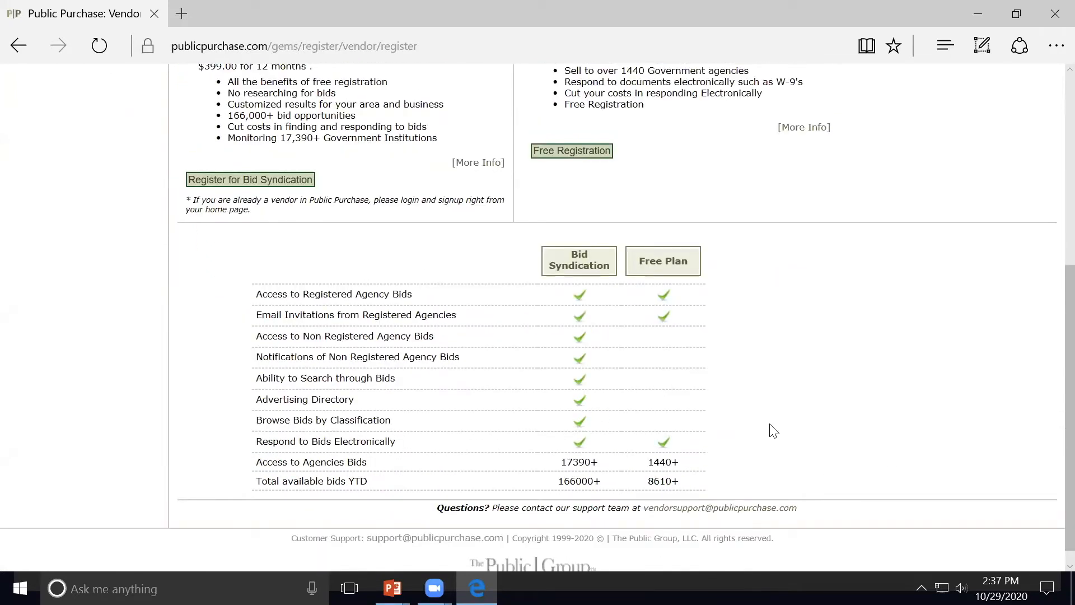
scroll(775, 431, "up", 6)
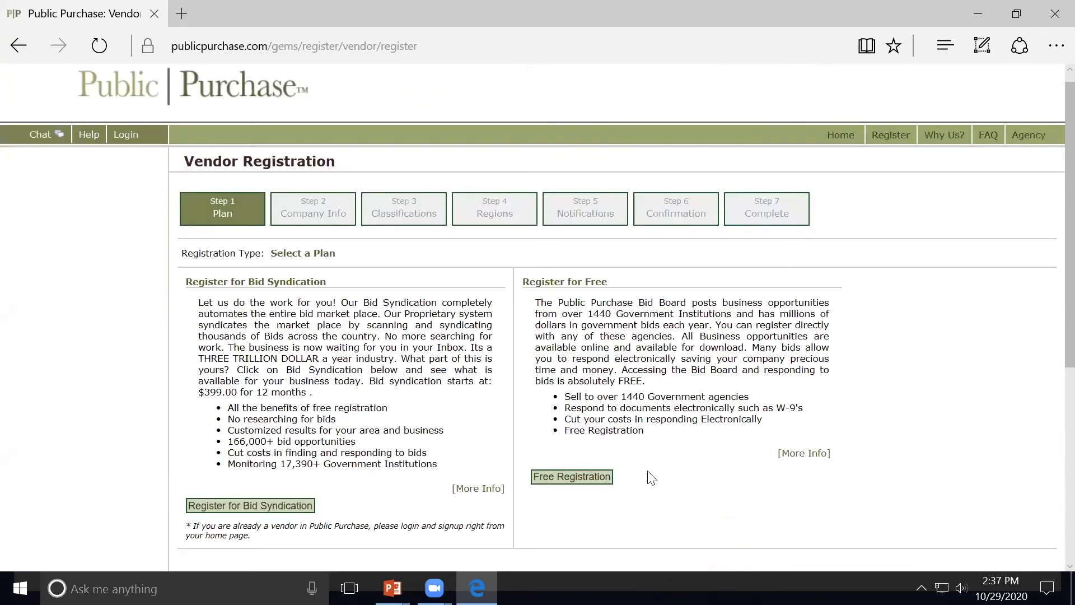
left_click(592, 485)
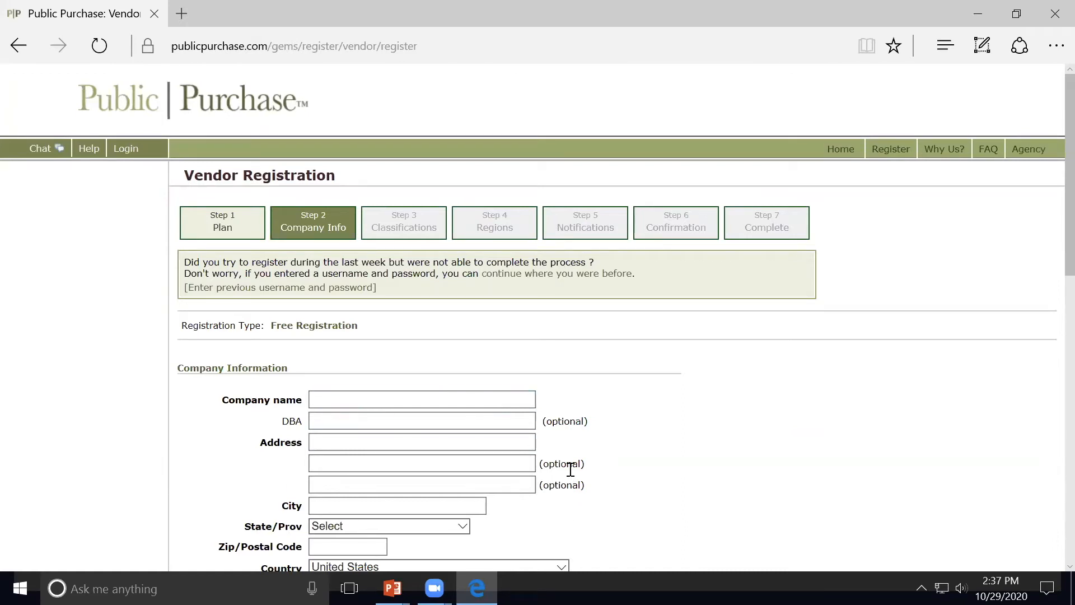
Step: Enter the company name 'Redwood City Outreach Group' and the street address
left_click(473, 401)
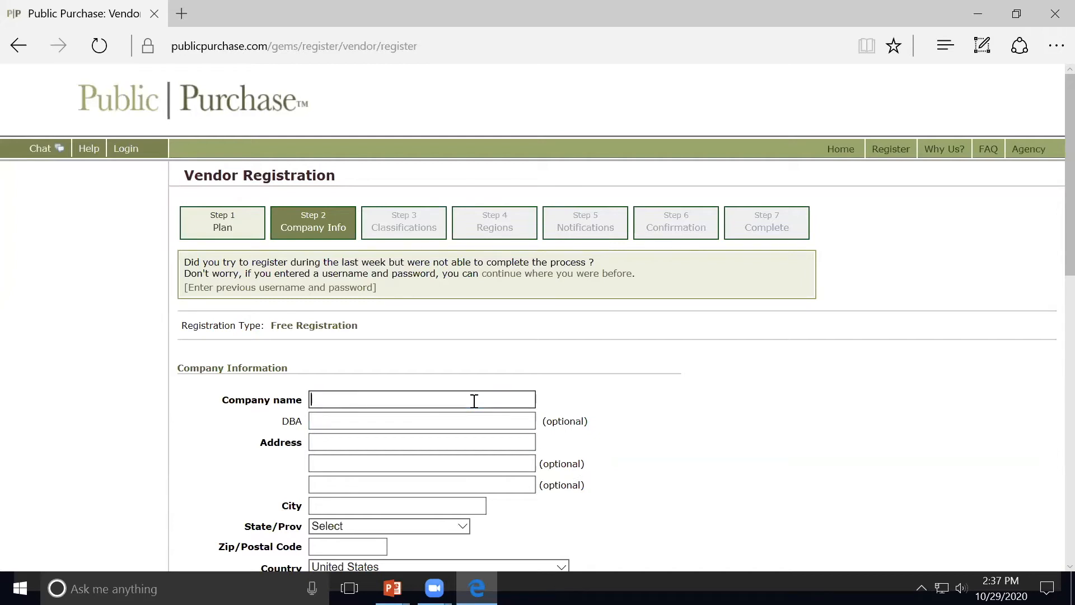
type("Redwood City Outreach Gou")
key("BackSpace")
key("BackSpace")
type("roup")
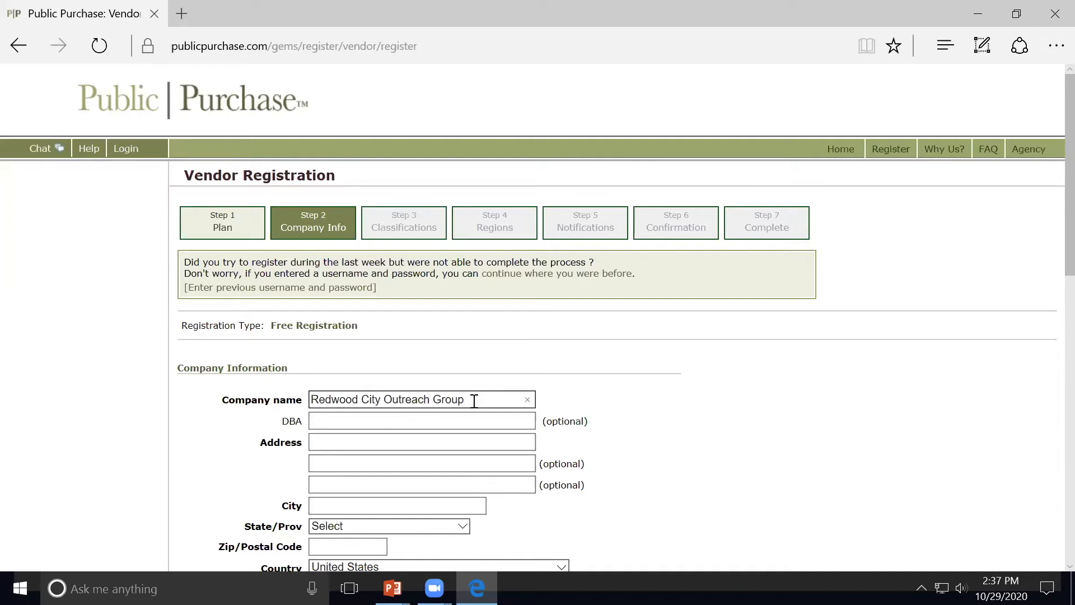
left_click(459, 443)
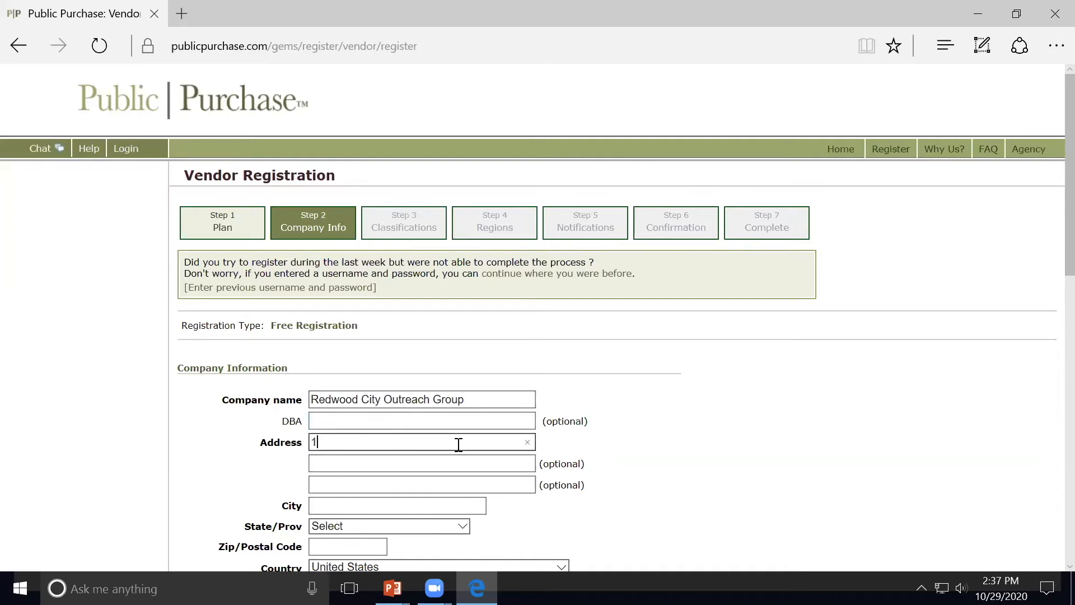
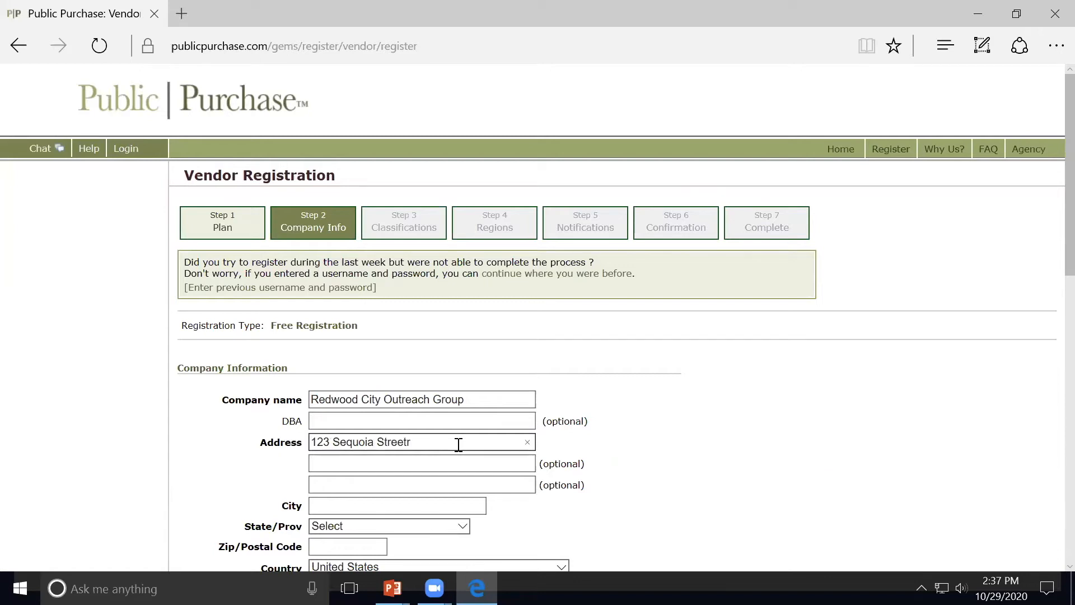
Step: Enter city Redwood City, choose California as the state, and fill in the ZIP code
left_click(421, 504)
type("Redw")
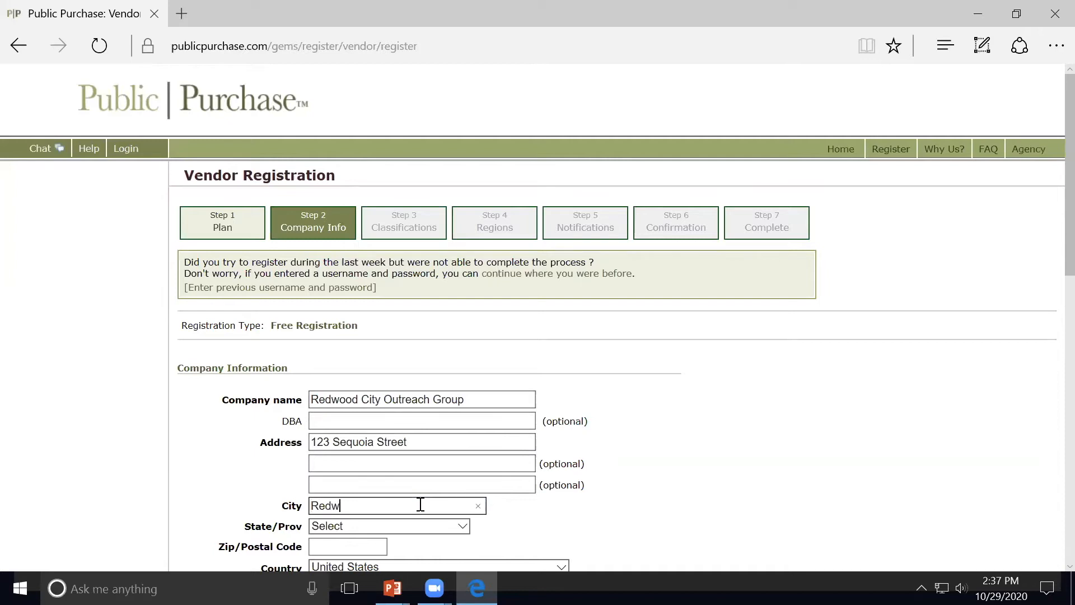
type("ood City")
left_click(427, 530)
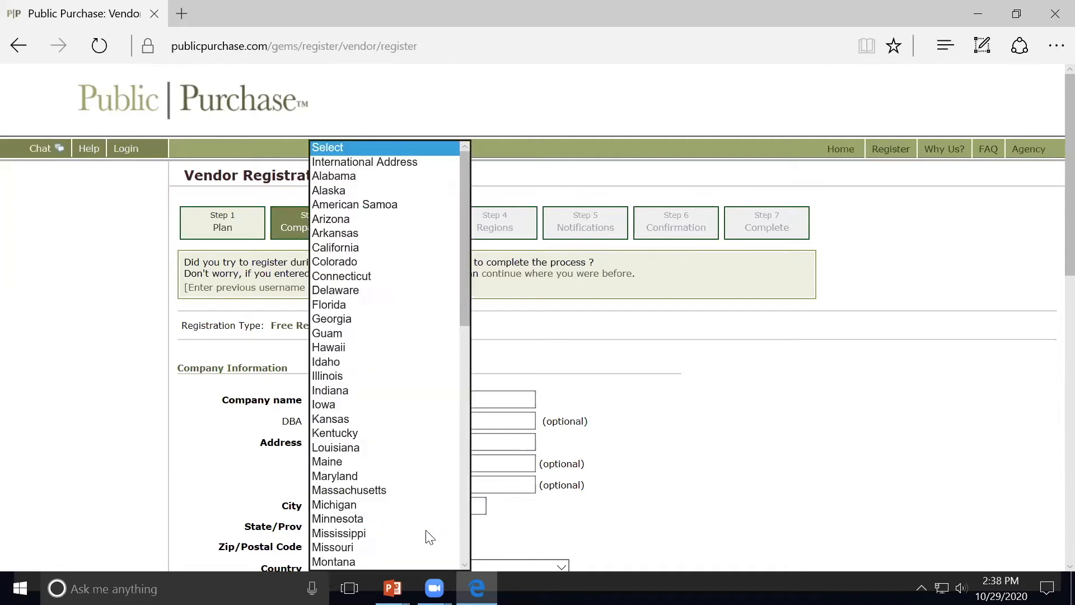
left_click(387, 250)
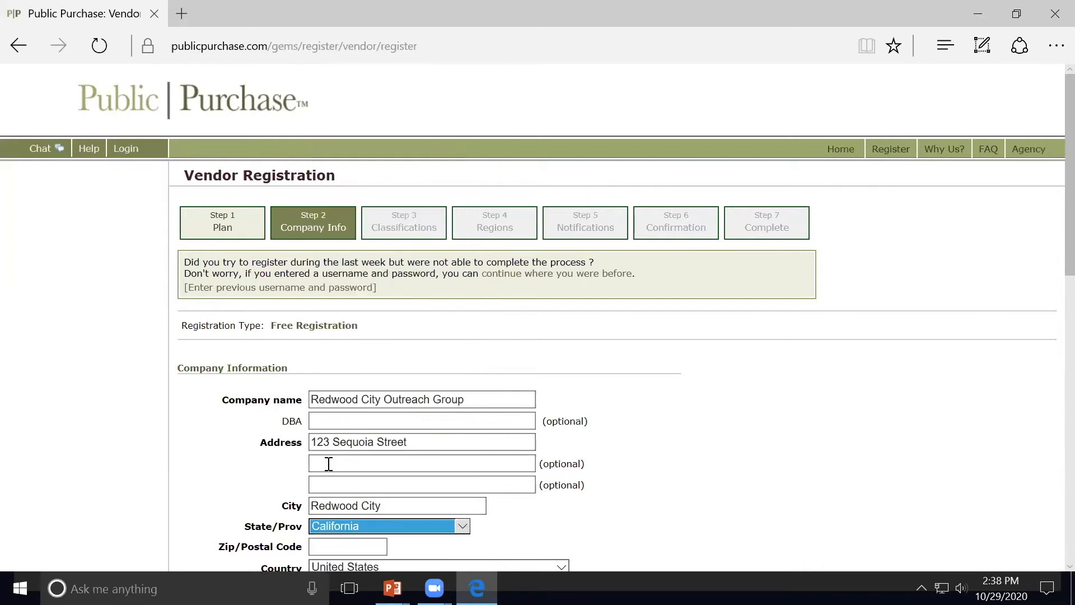
left_click(361, 539)
type("94063")
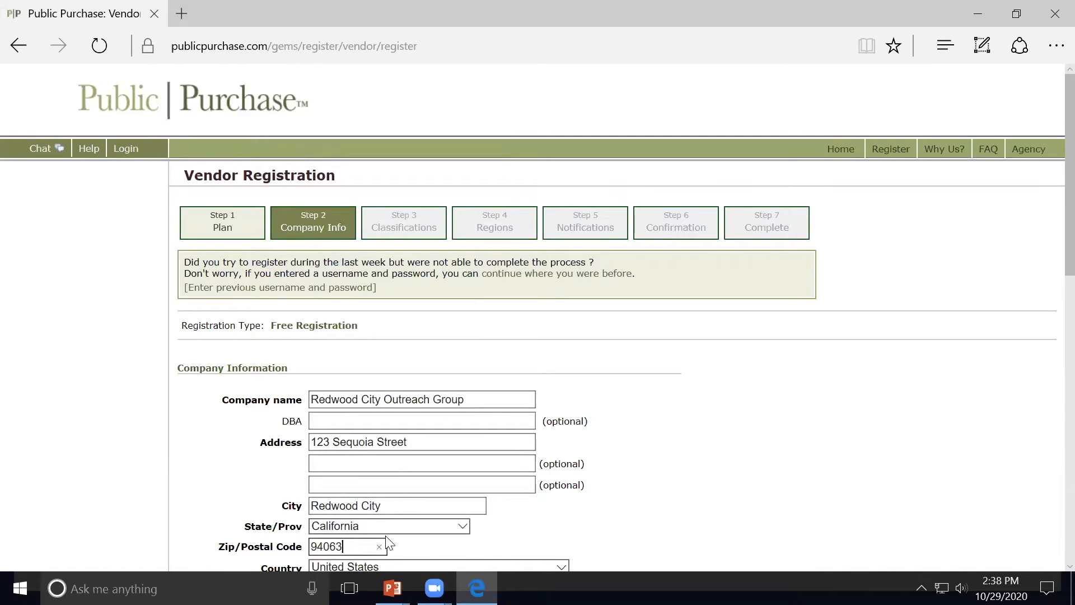
scroll(811, 497, "down", 5)
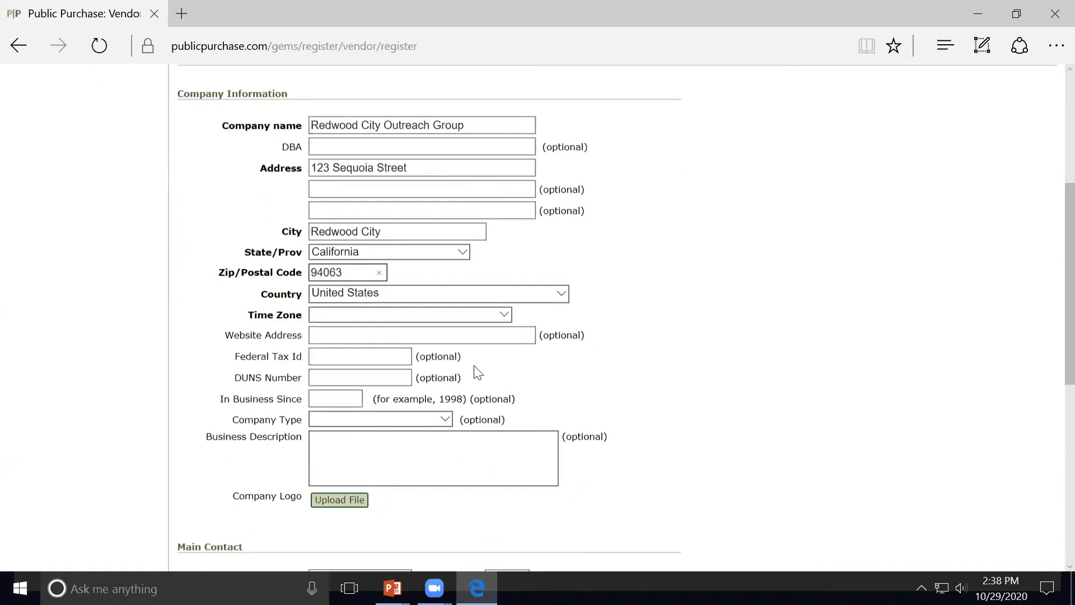
scroll(471, 358, "up", 1)
Step: Set the time zone to Pacific Time and leave the company type unset
left_click(455, 332)
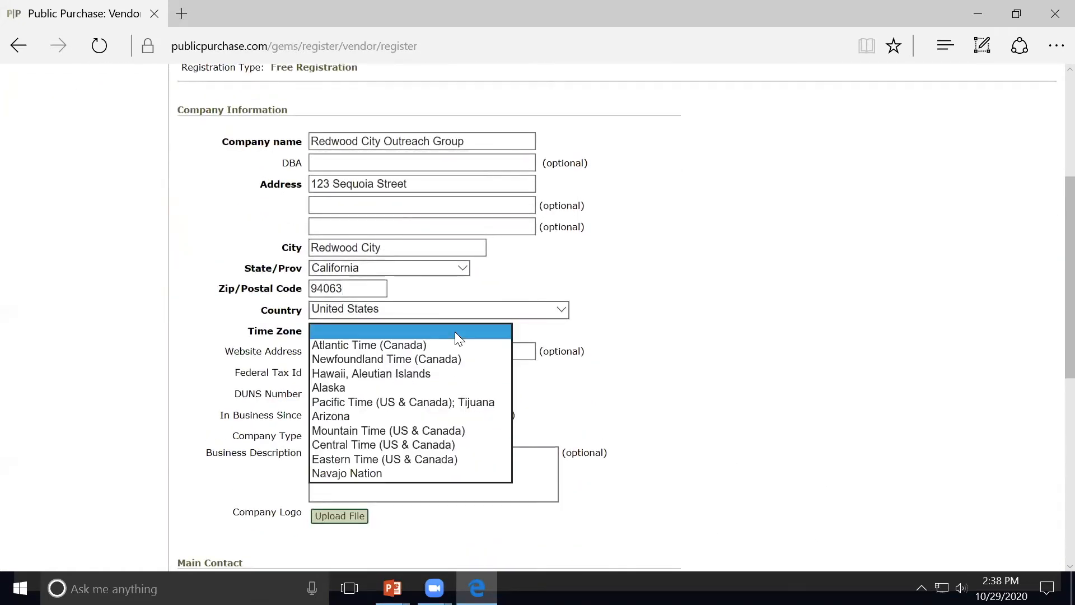
left_click(438, 400)
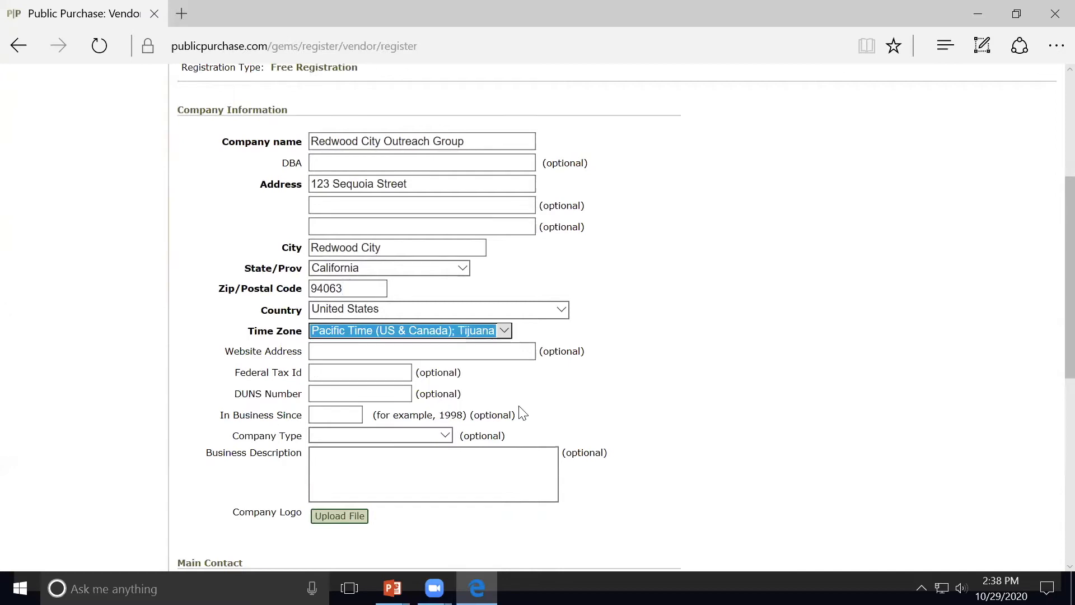
left_click(774, 425)
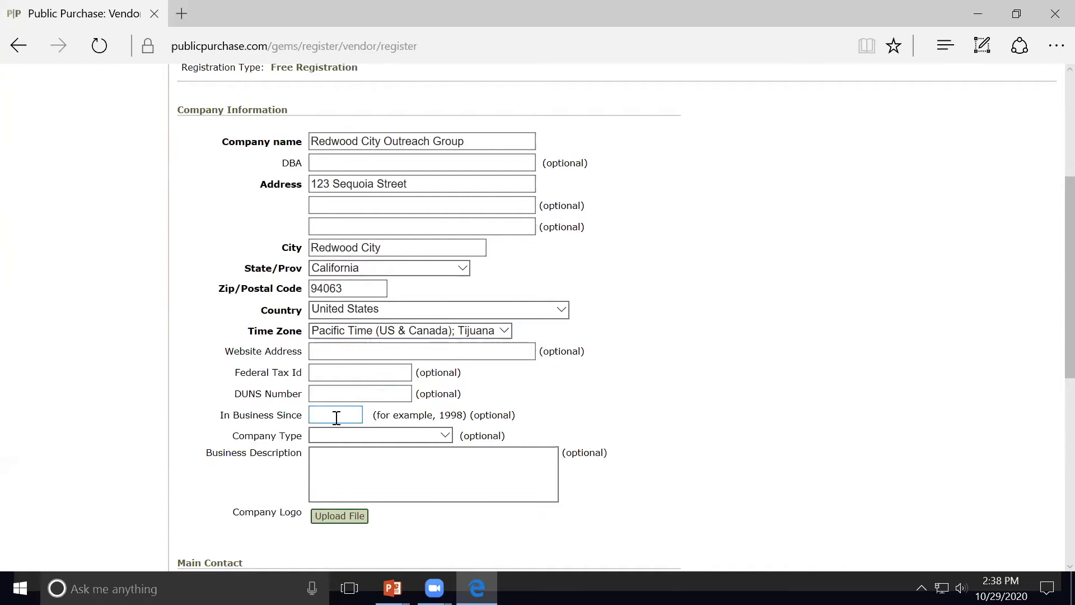
left_click(448, 435)
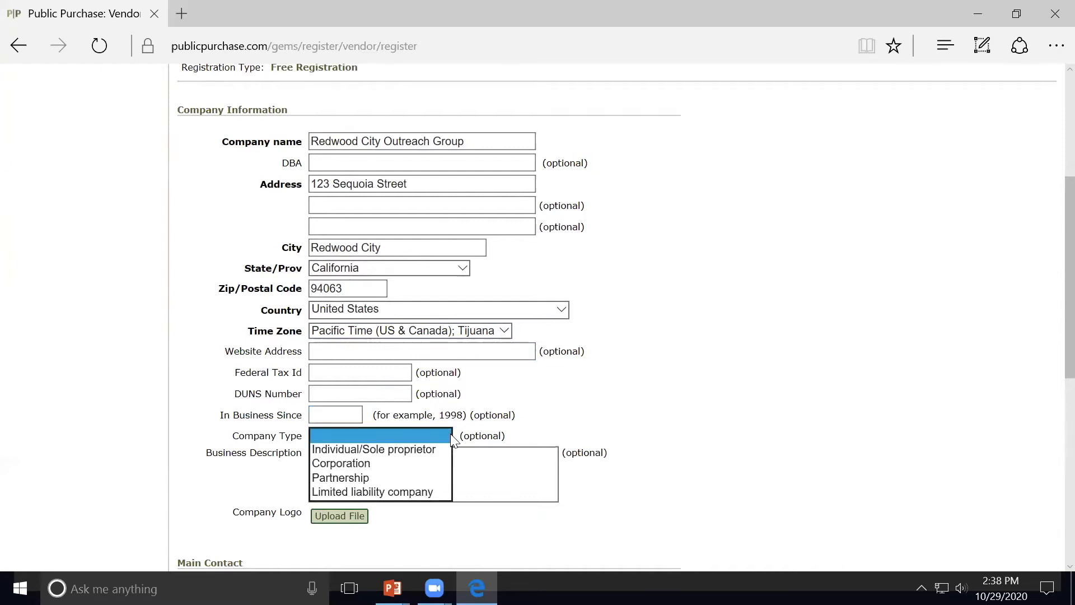
left_click(448, 435)
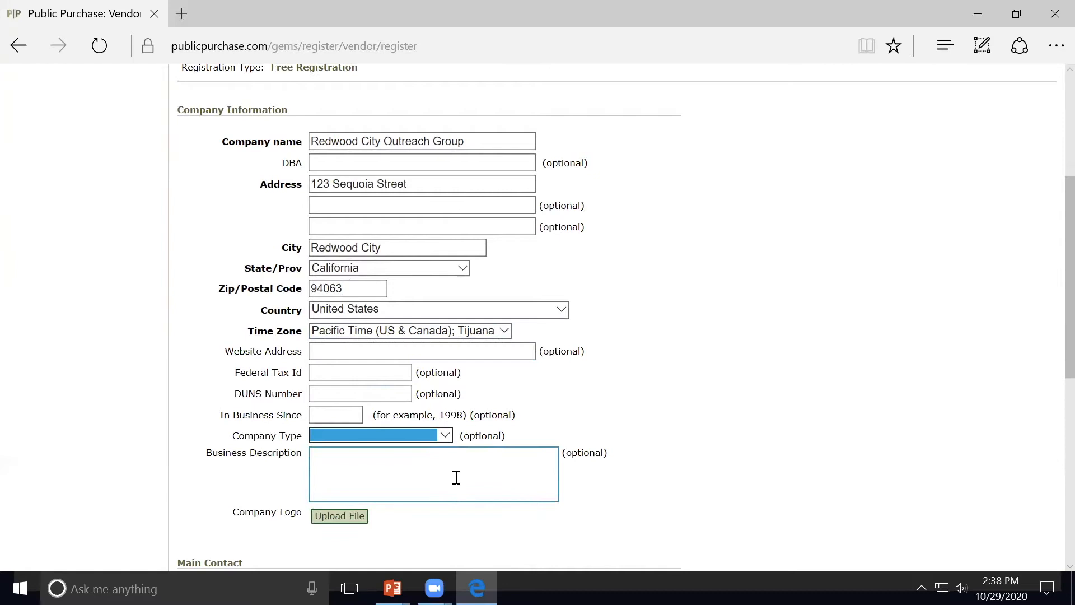
scroll(705, 355, "down", 1)
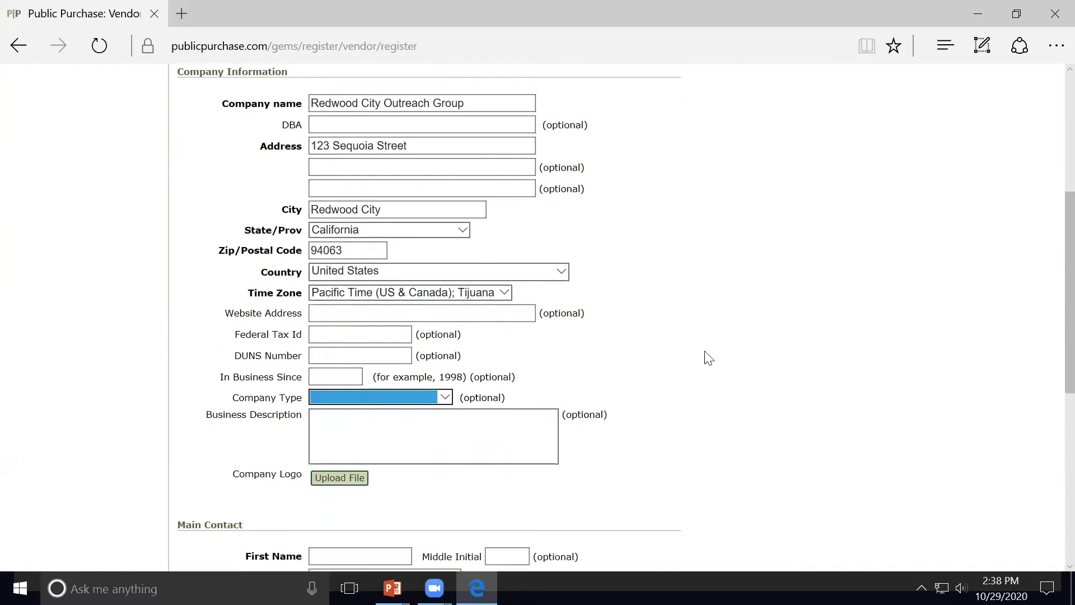
scroll(709, 358, "down", 5)
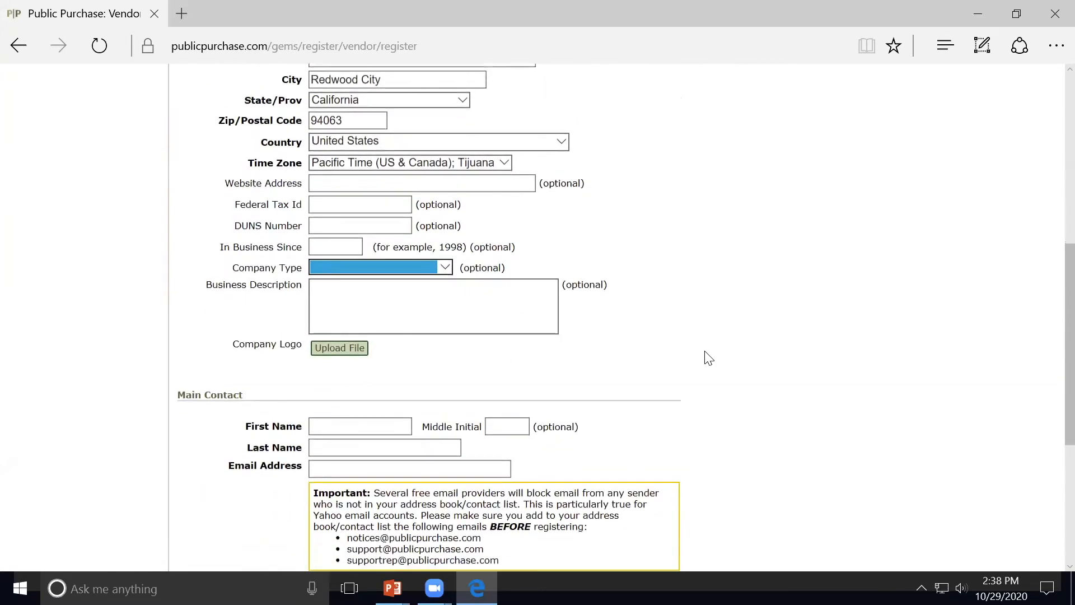
Step: Fill in the main contact's first name, last name, e-mail address and phone number
left_click(374, 275)
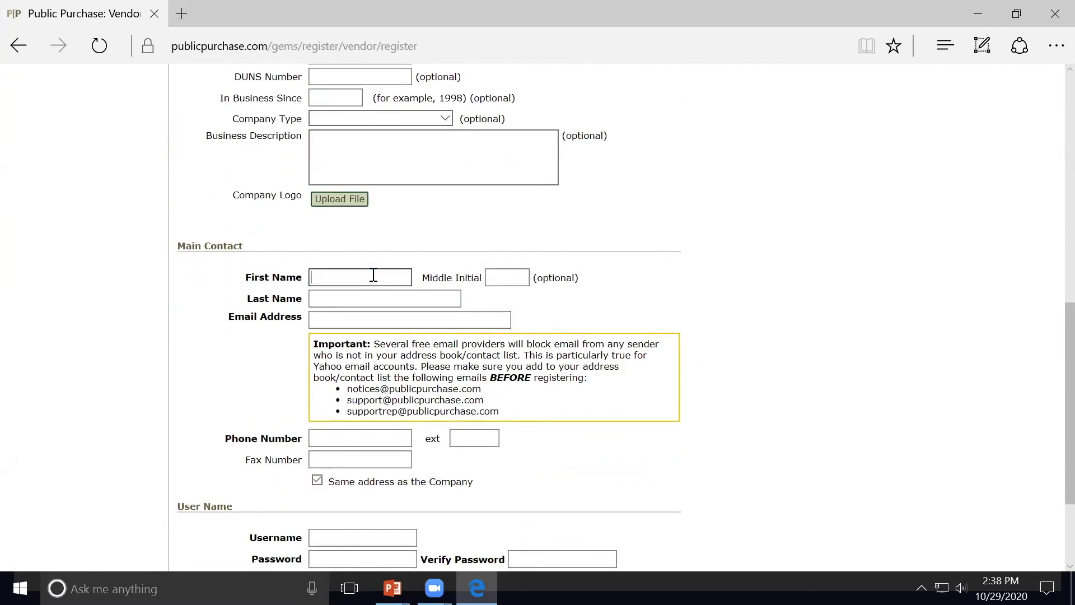
key("Tab")
key("Tab")
key("Tab")
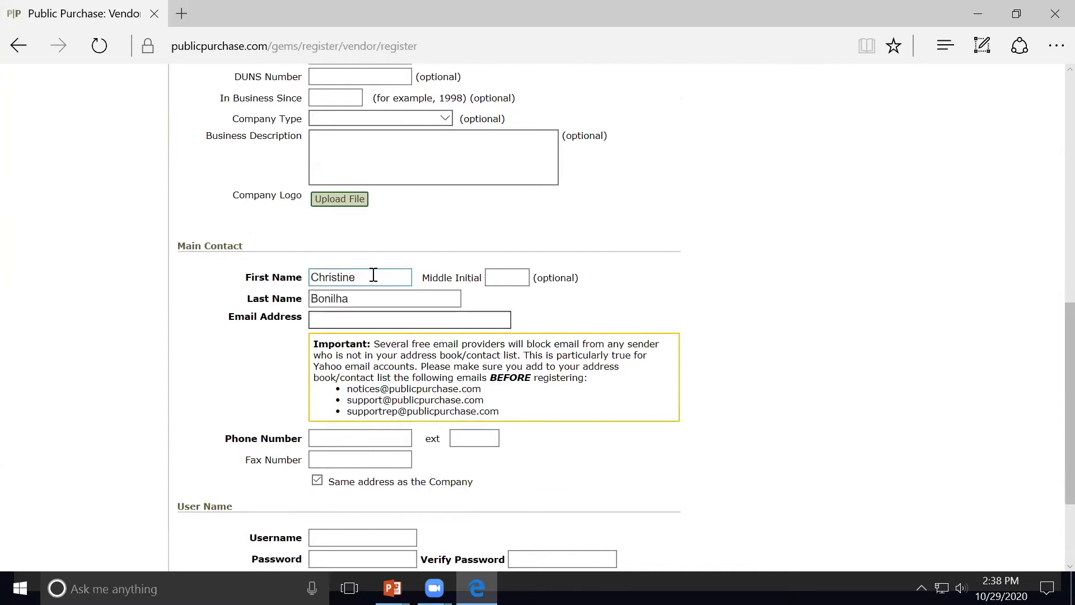
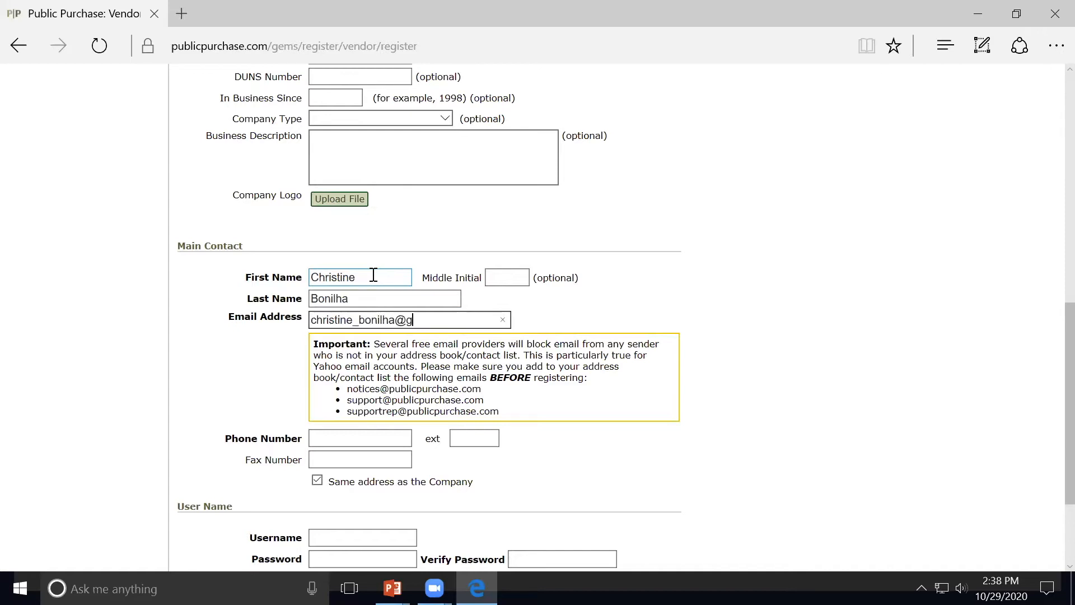
left_click(347, 443)
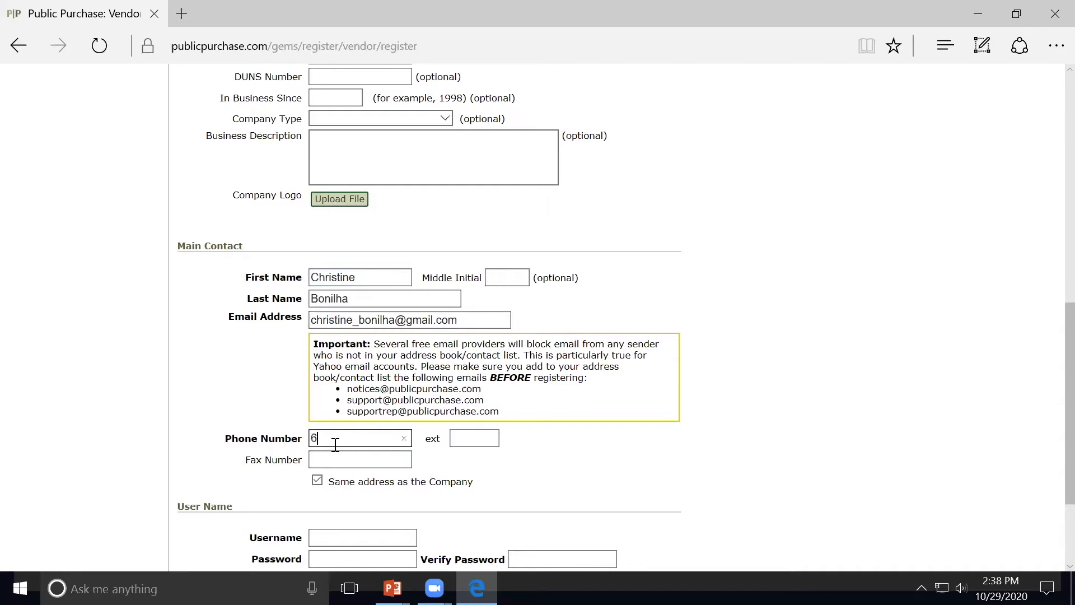
scroll(571, 463, "down", 2)
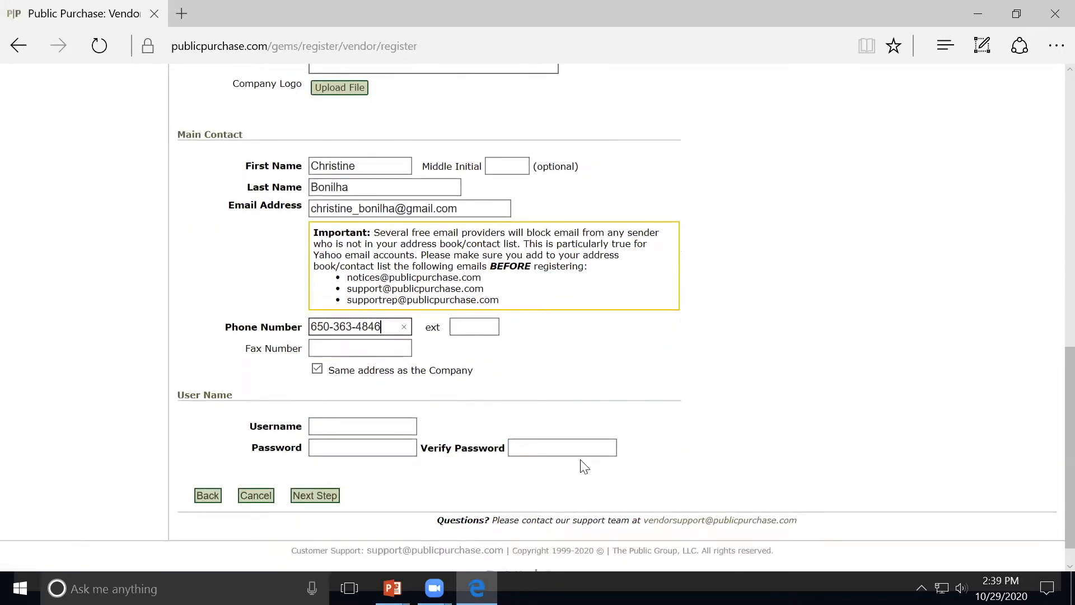
Step: Choose a username, enter and verify the account password, then continue to Classifications
left_click(381, 425)
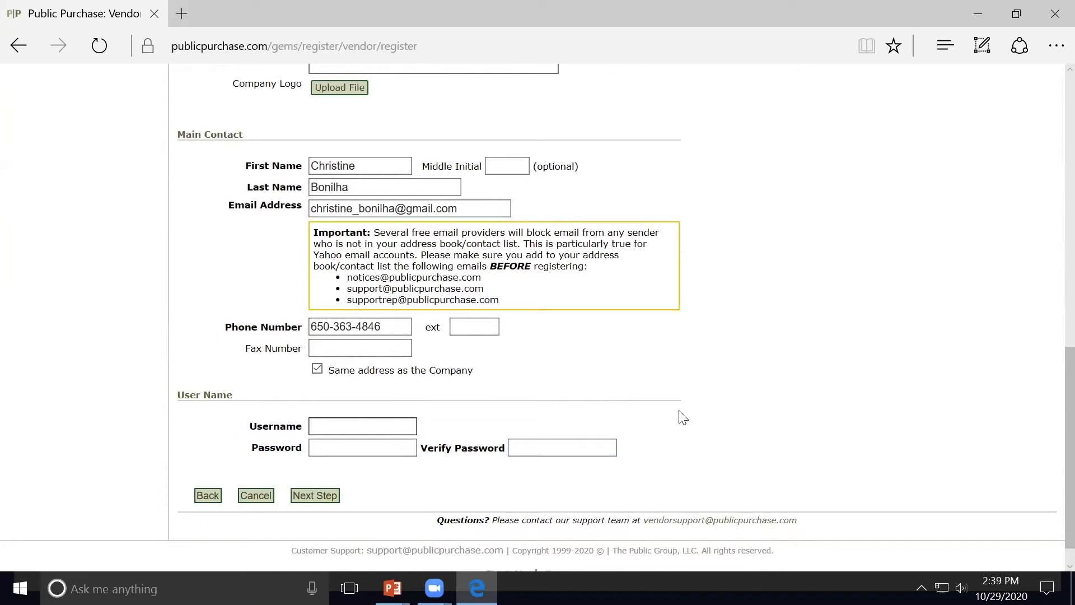
left_click(387, 450)
type("*******")
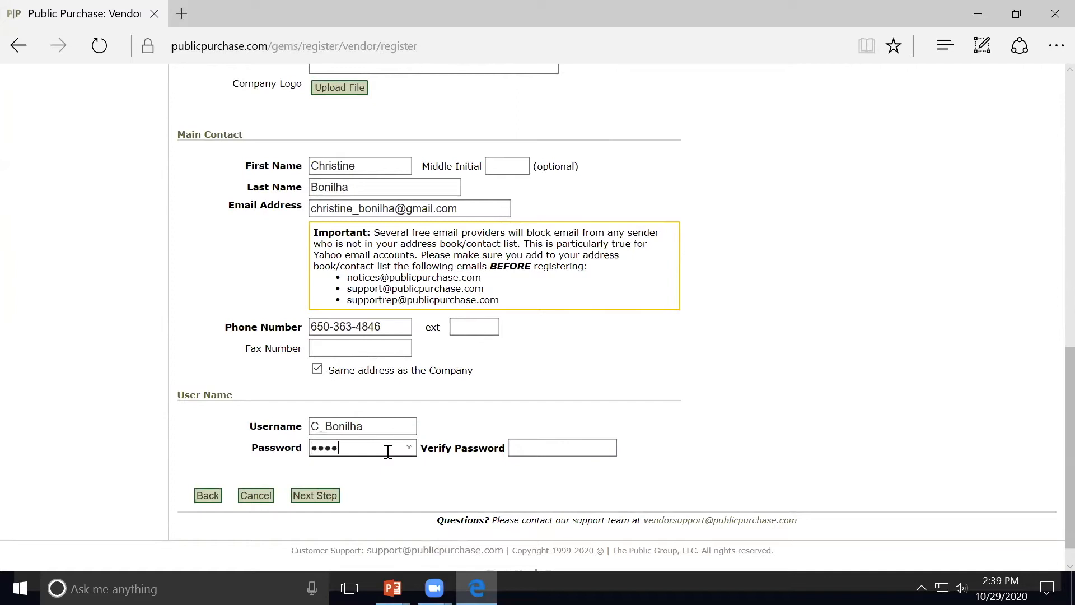
left_click(526, 448)
type("*******")
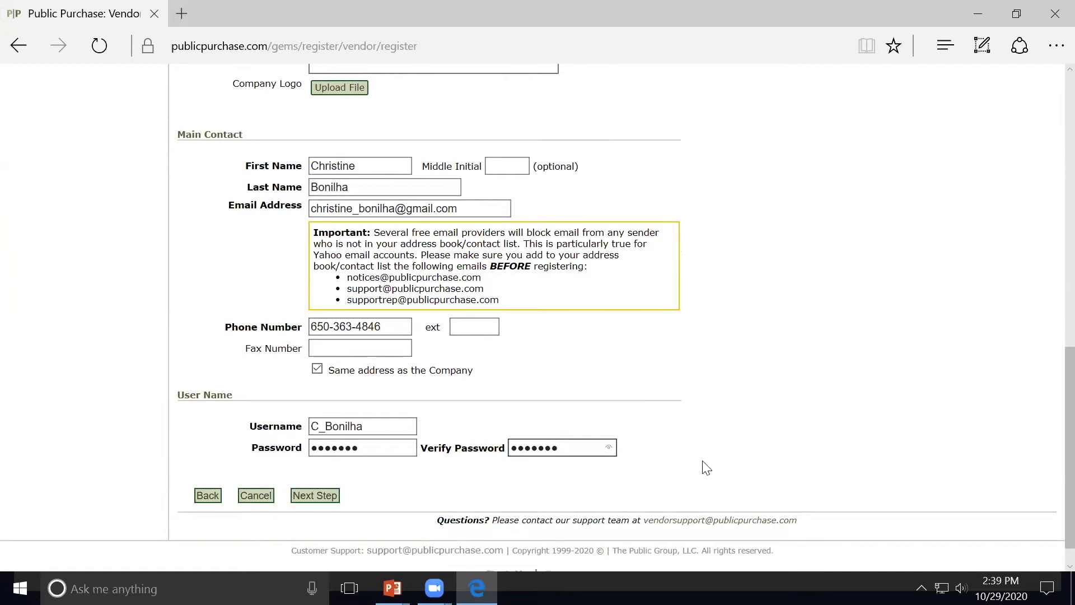
left_click(326, 496)
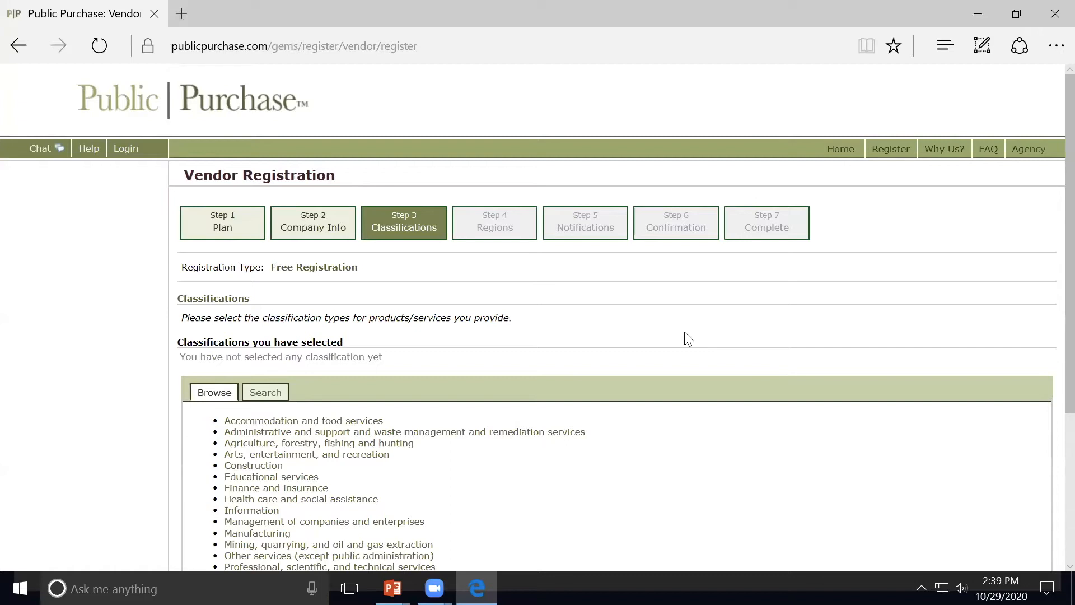
Step: Add Community food services (624210) and Emergency and other relief services (624230) classifications
scroll(706, 339, "down", 2)
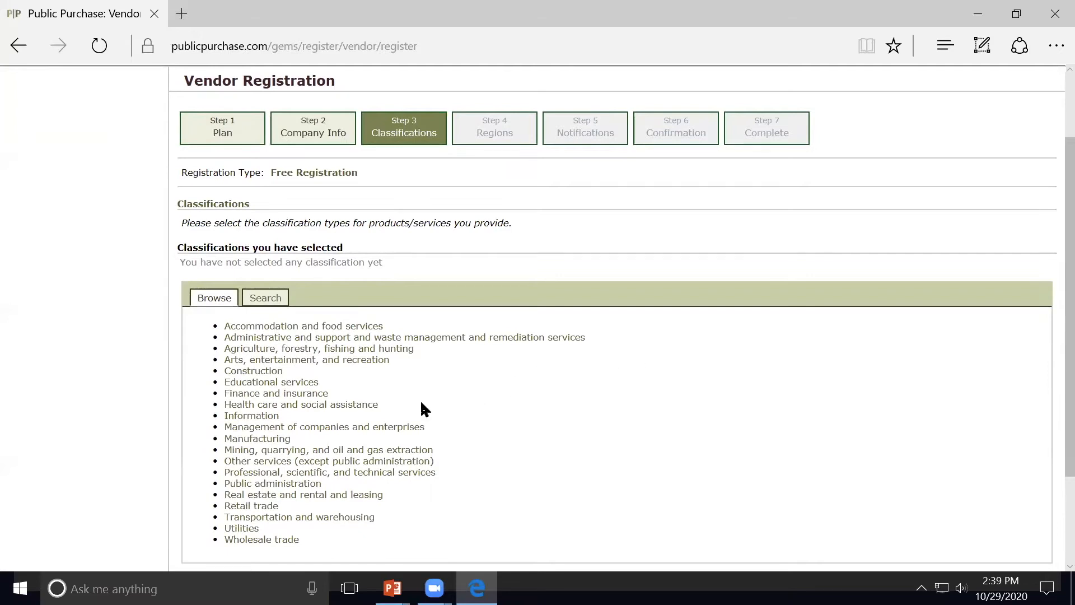
left_click(355, 404)
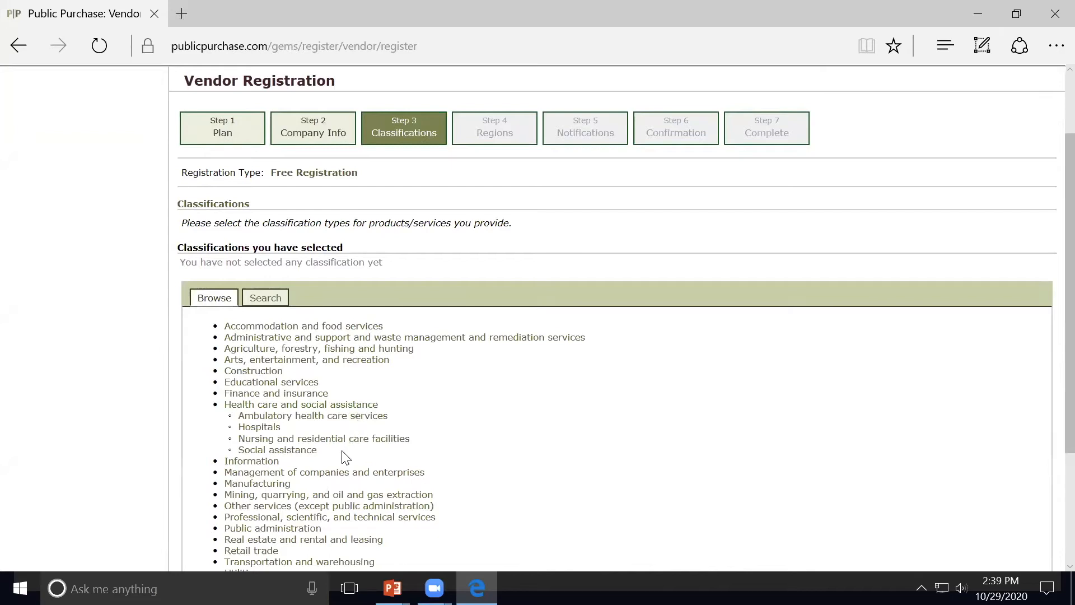
left_click(307, 451)
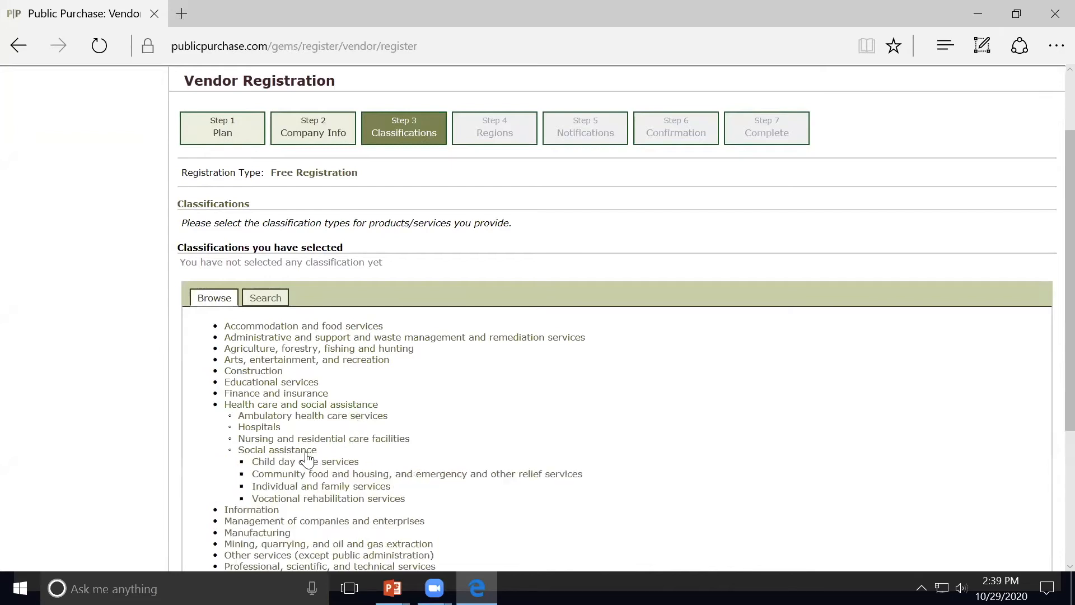
left_click(354, 476)
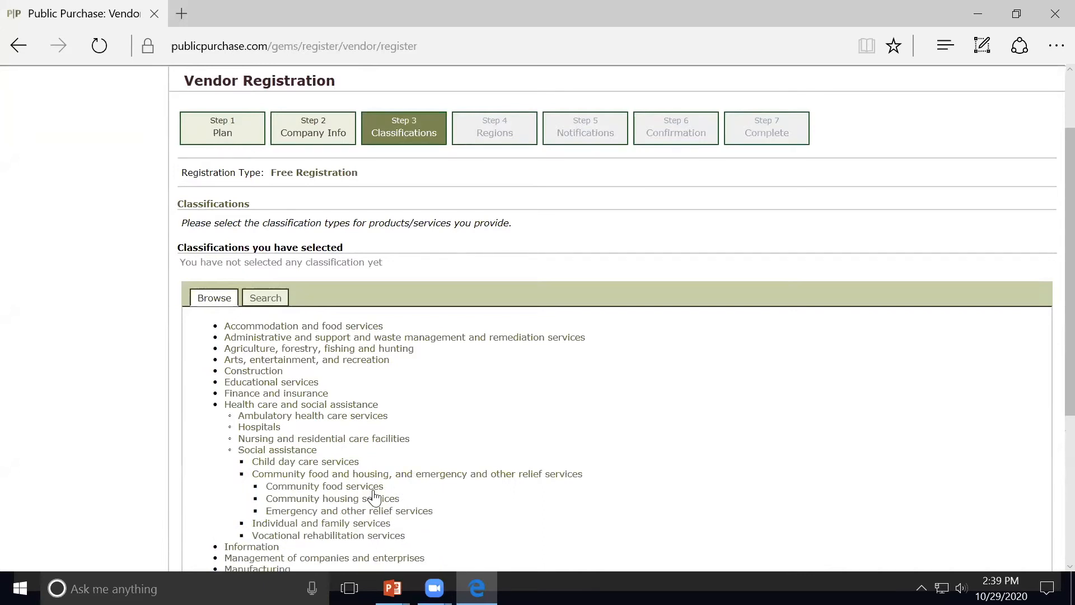
left_click(372, 487)
left_click(591, 499)
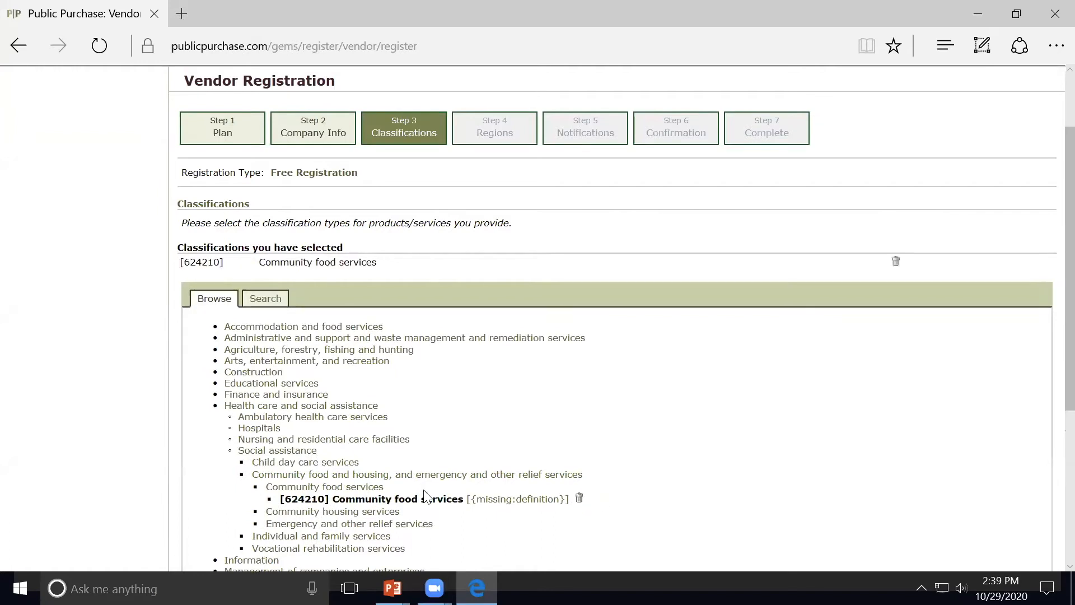
left_click(330, 526)
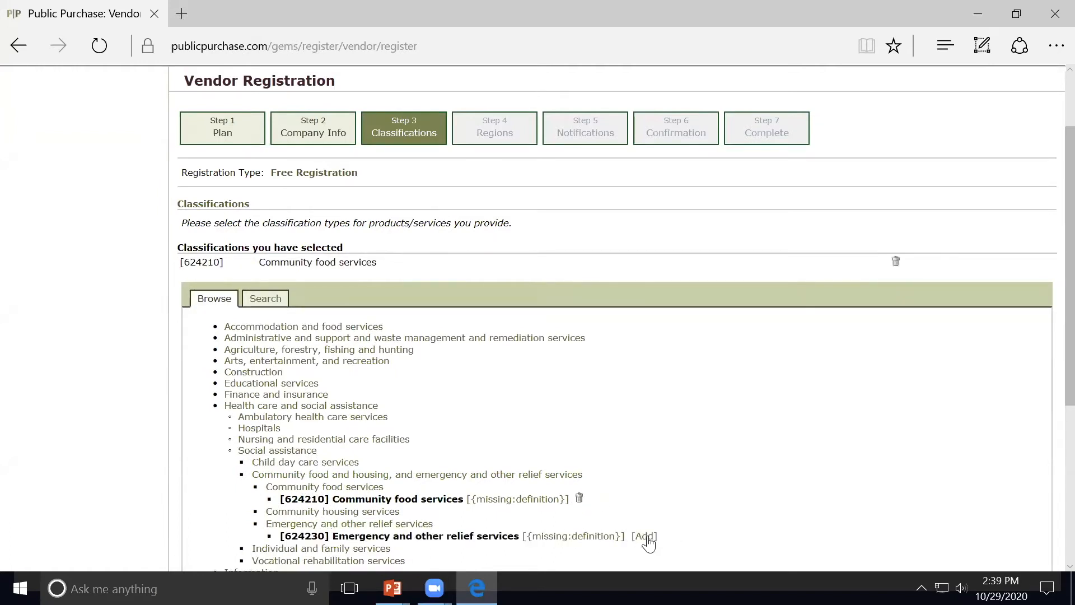
left_click(641, 537)
scroll(677, 497, "down", 3)
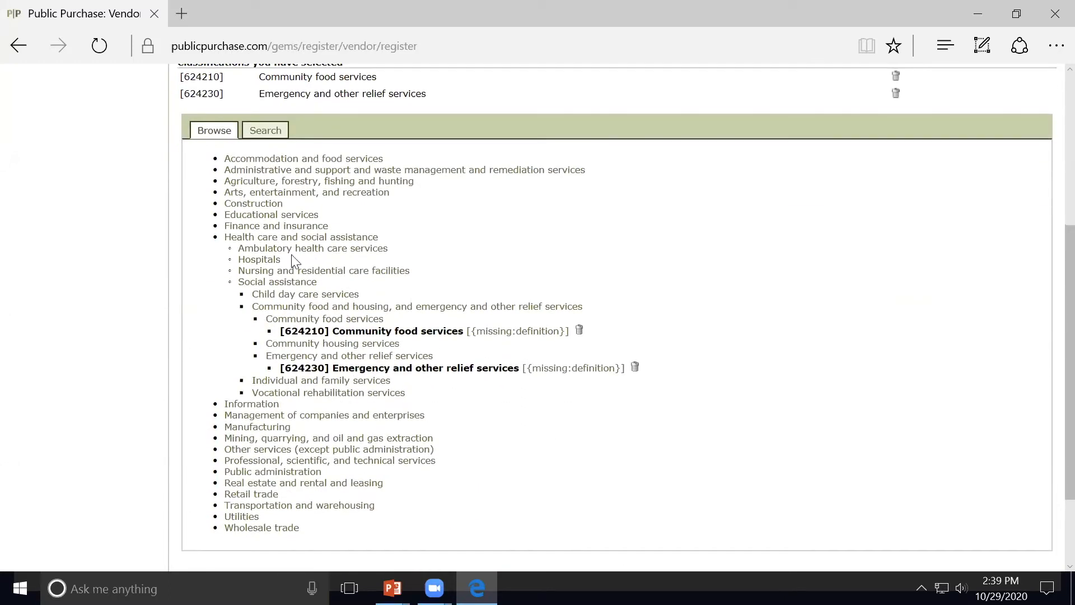
left_click(275, 240)
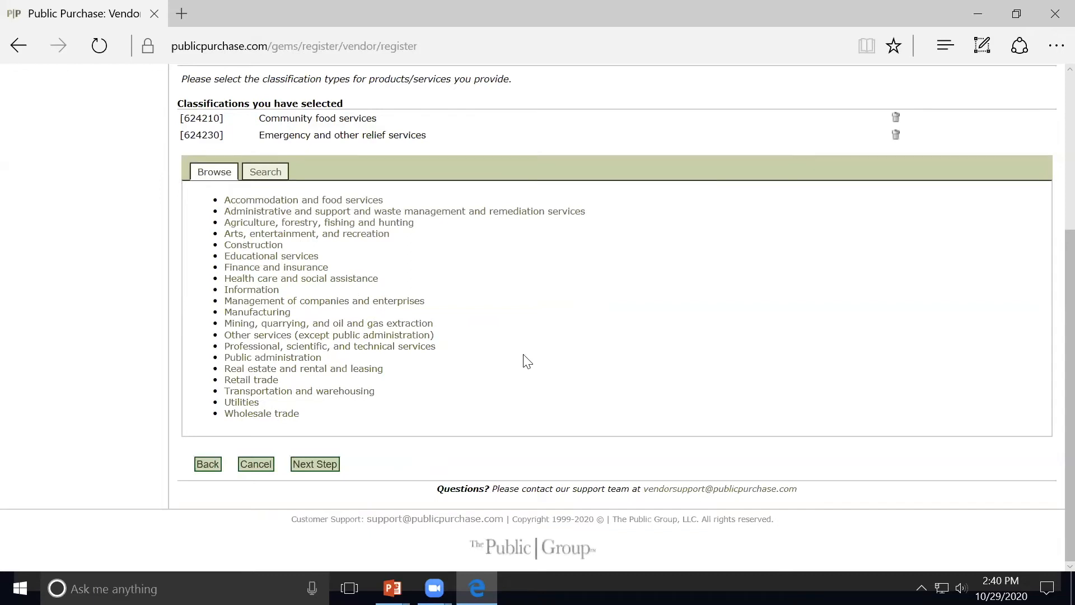
Step: Add Civic and social organizations (813410), then switch to keyword search
left_click(302, 337)
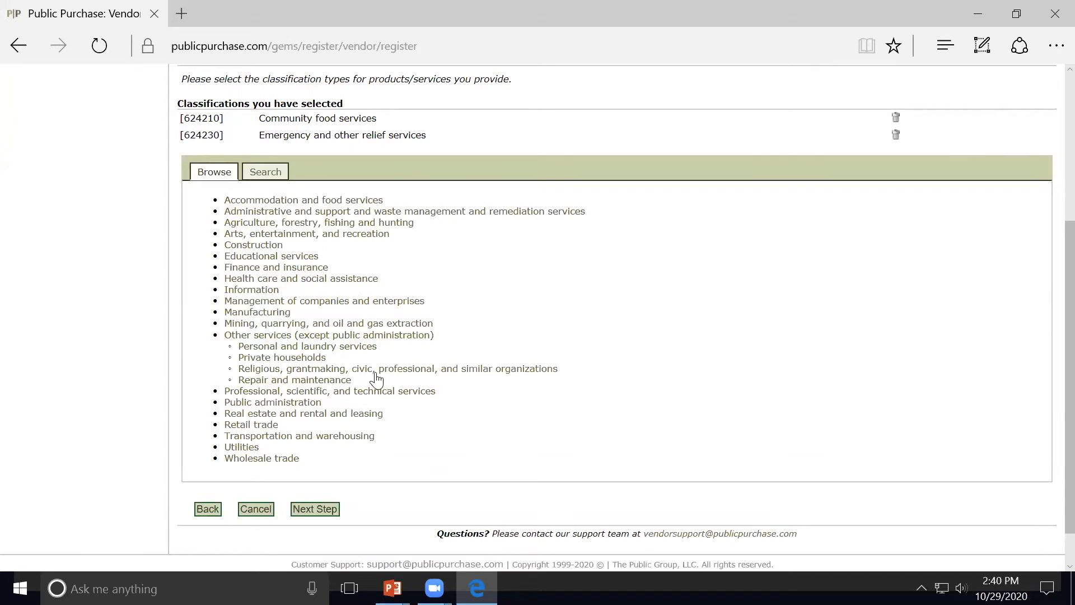
left_click(417, 370)
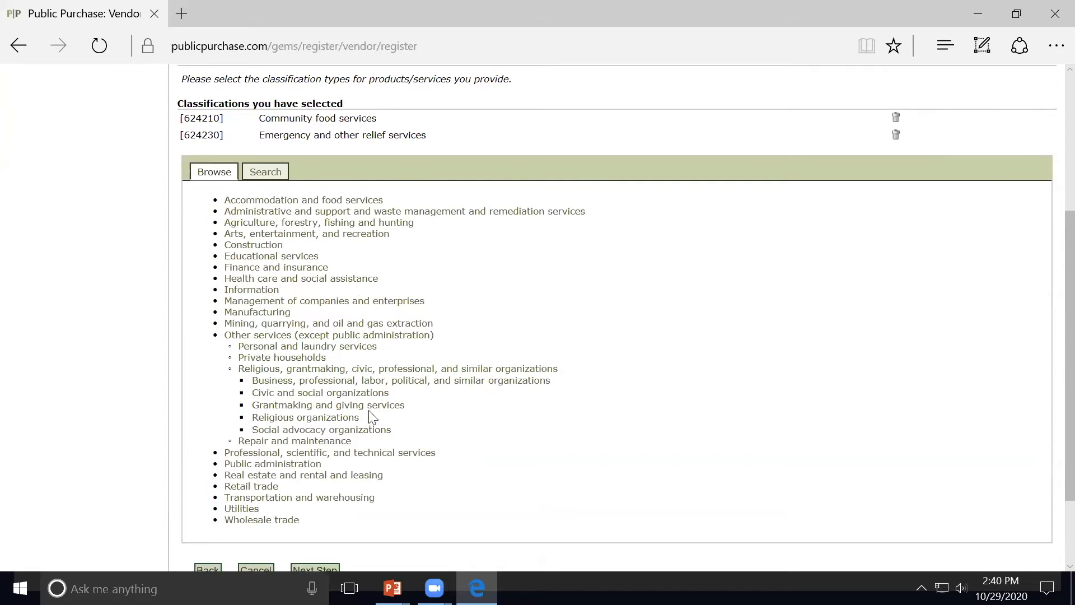
left_click(366, 393)
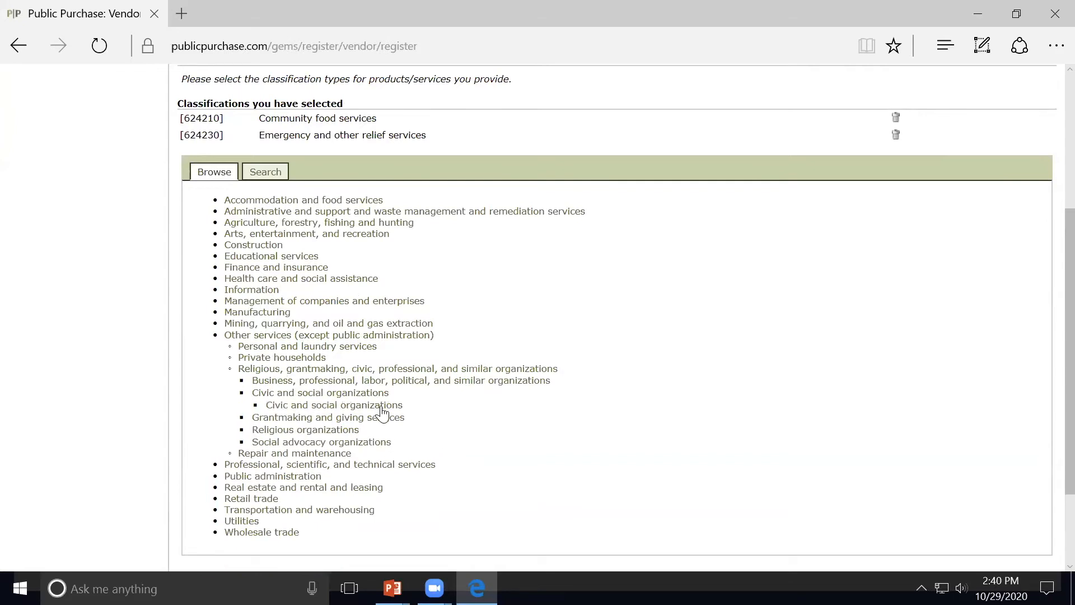
left_click(377, 405)
left_click(611, 417)
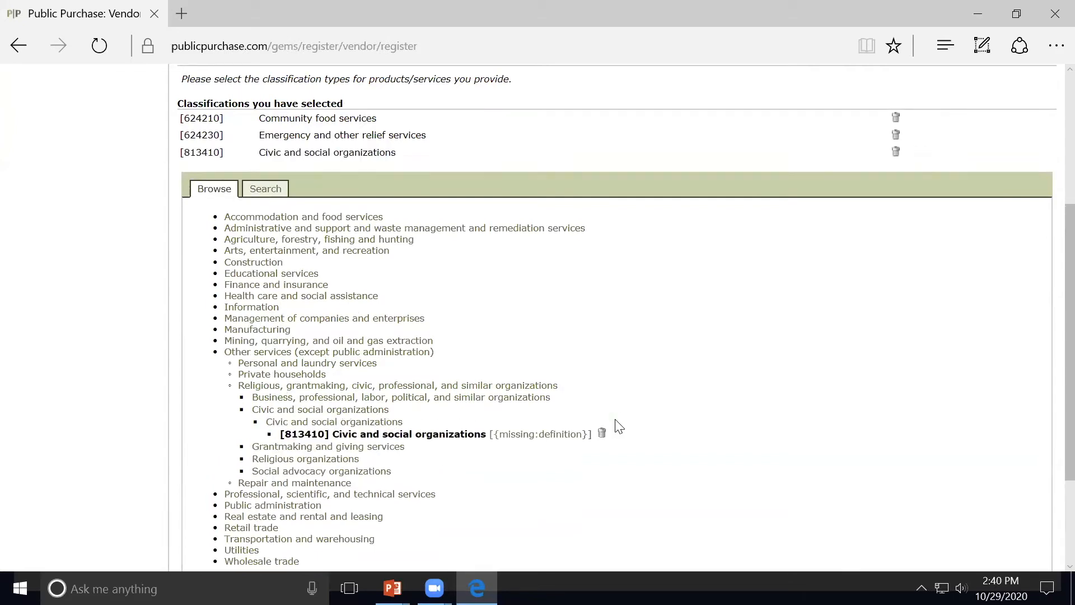
left_click(275, 352)
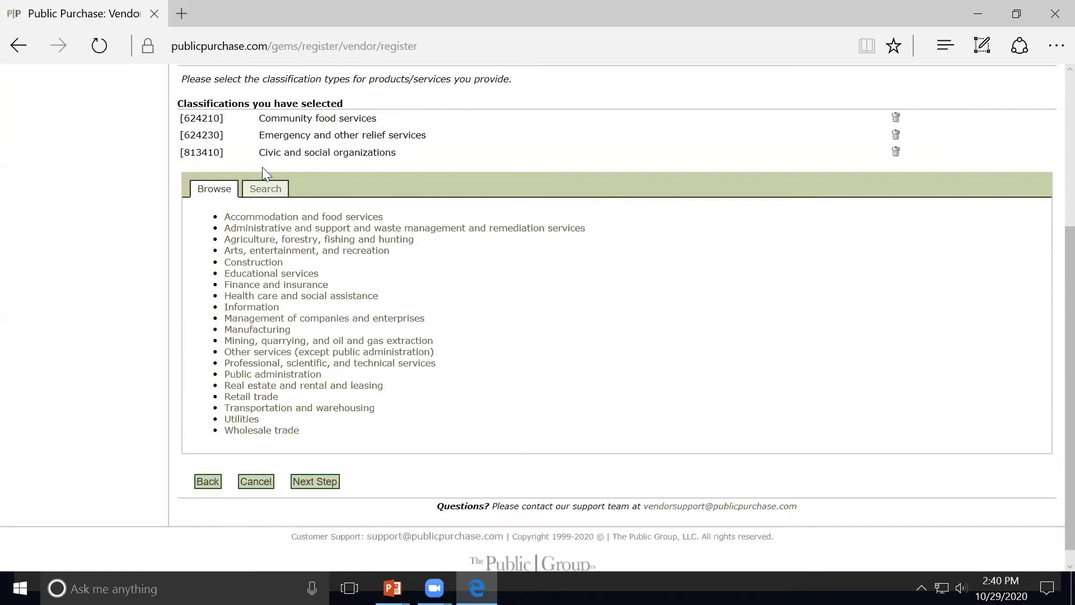
left_click(259, 190)
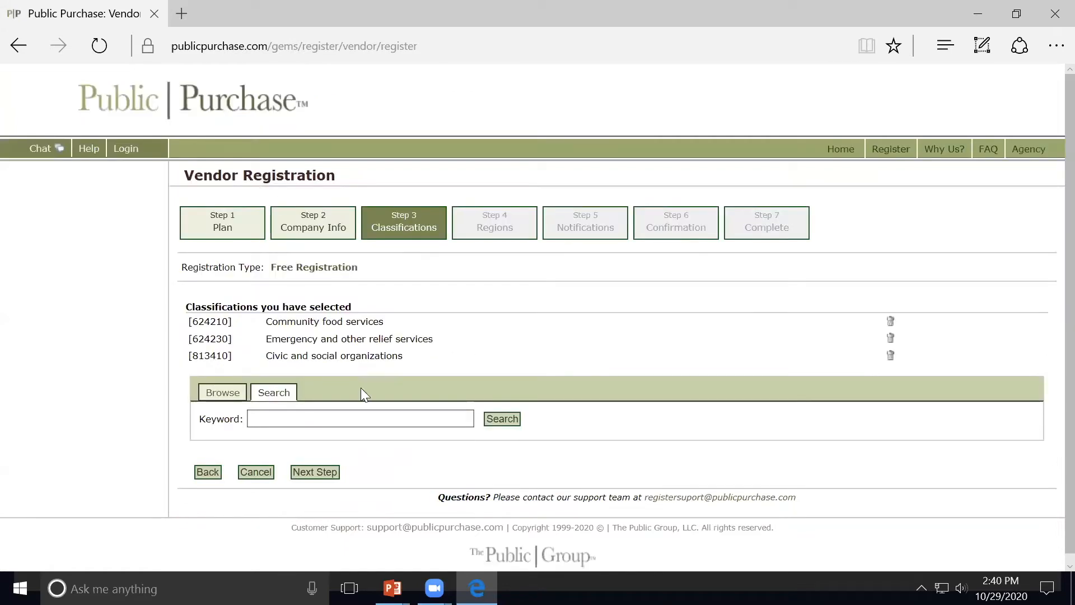
Step: Search 'outreach' and add Child and youth services (624110) to the classifications
left_click(374, 417)
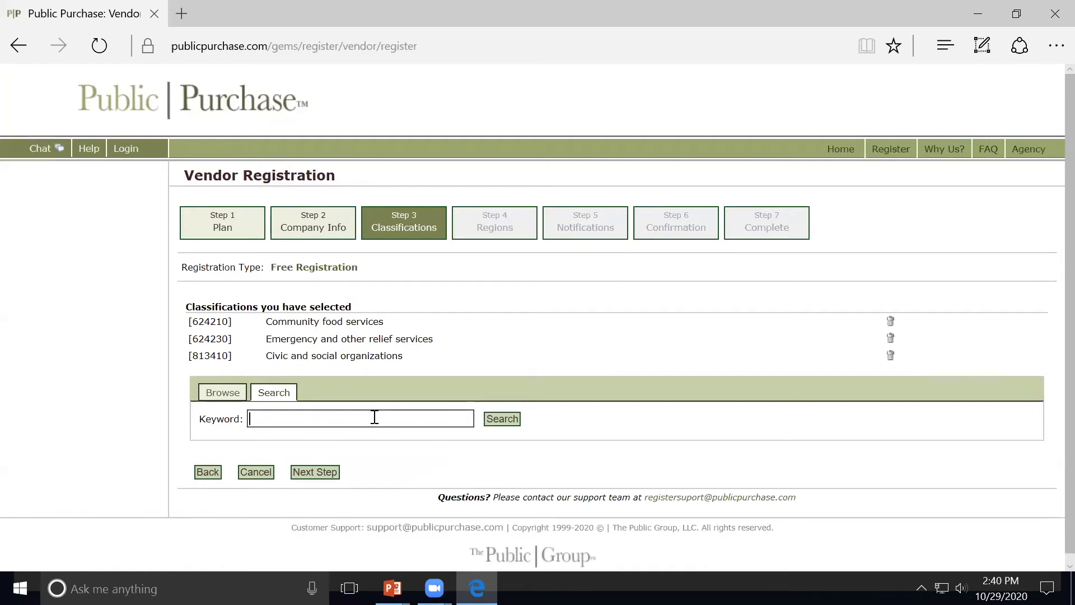
type("outreach")
key("Return")
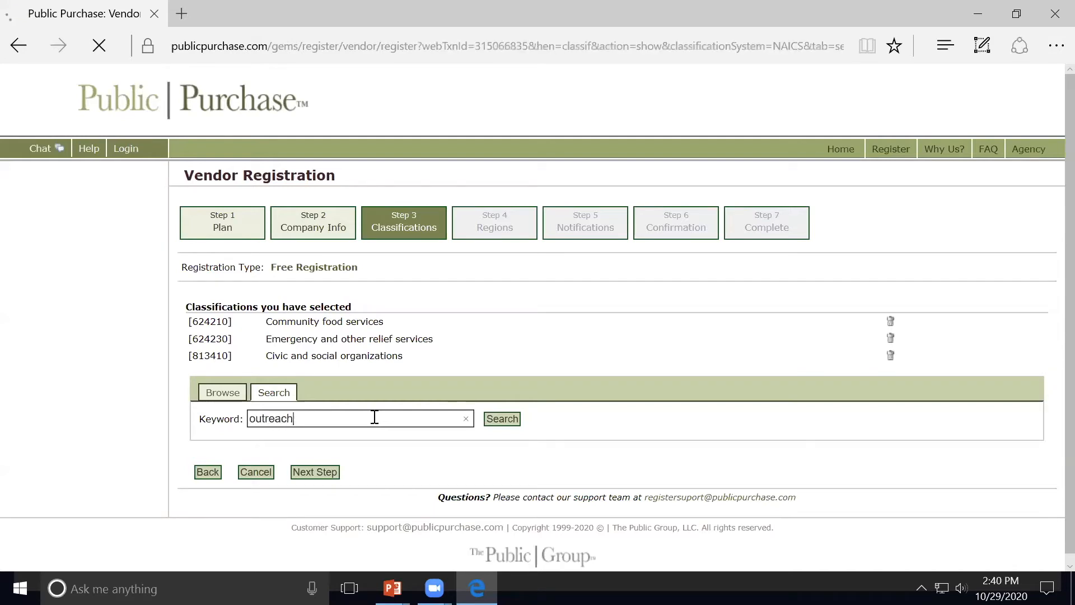
left_click(523, 490)
Step: Search 'advocacy', add then remove Human rights organizations, and proceed to Regions
left_click_drag(394, 434, 236, 431)
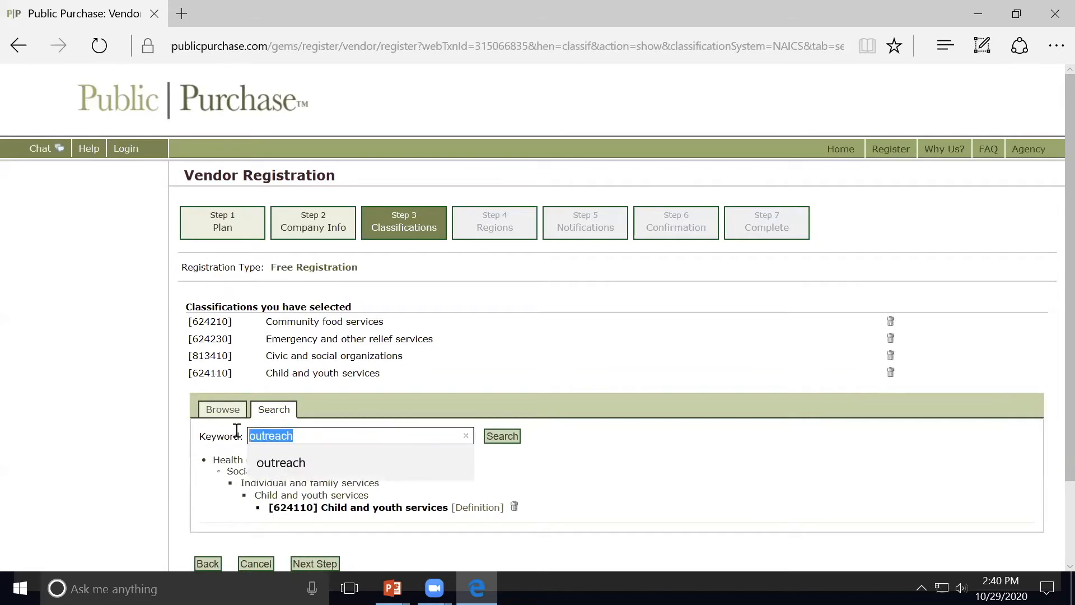
type("advocacy")
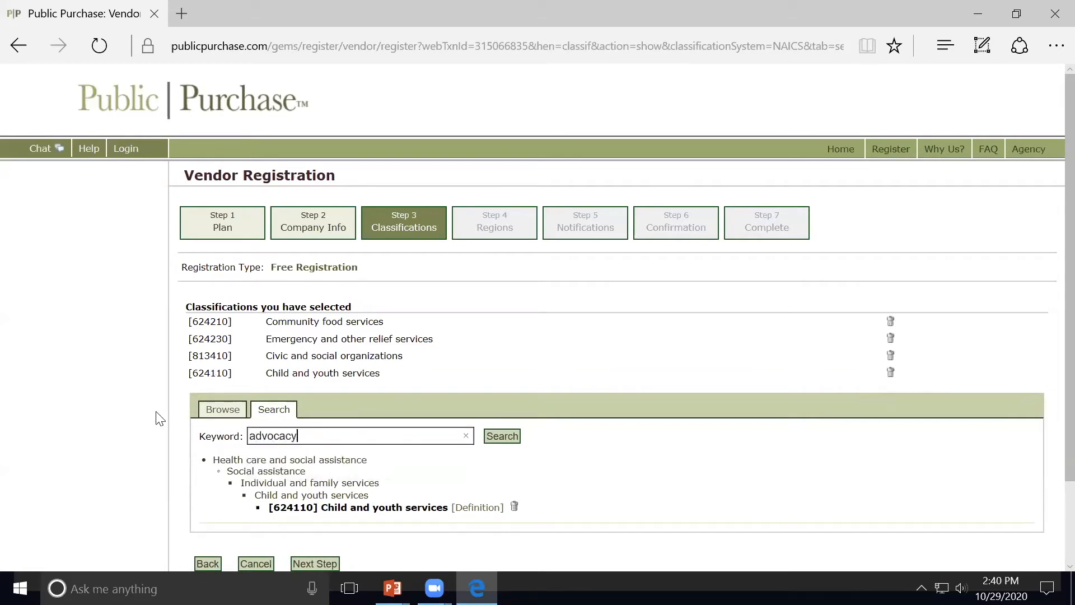
key("Return")
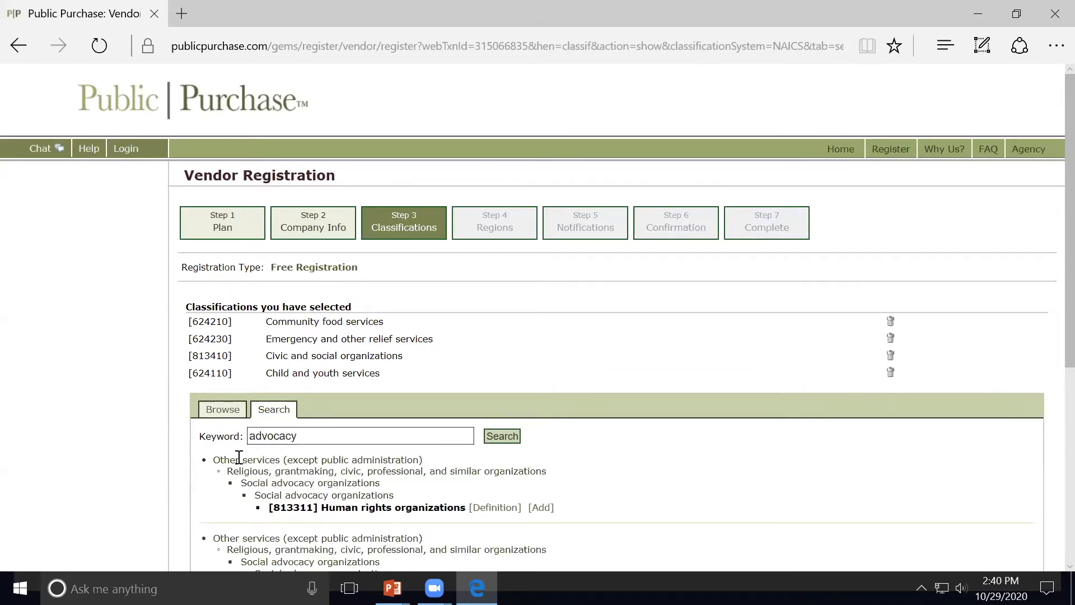
left_click(541, 508)
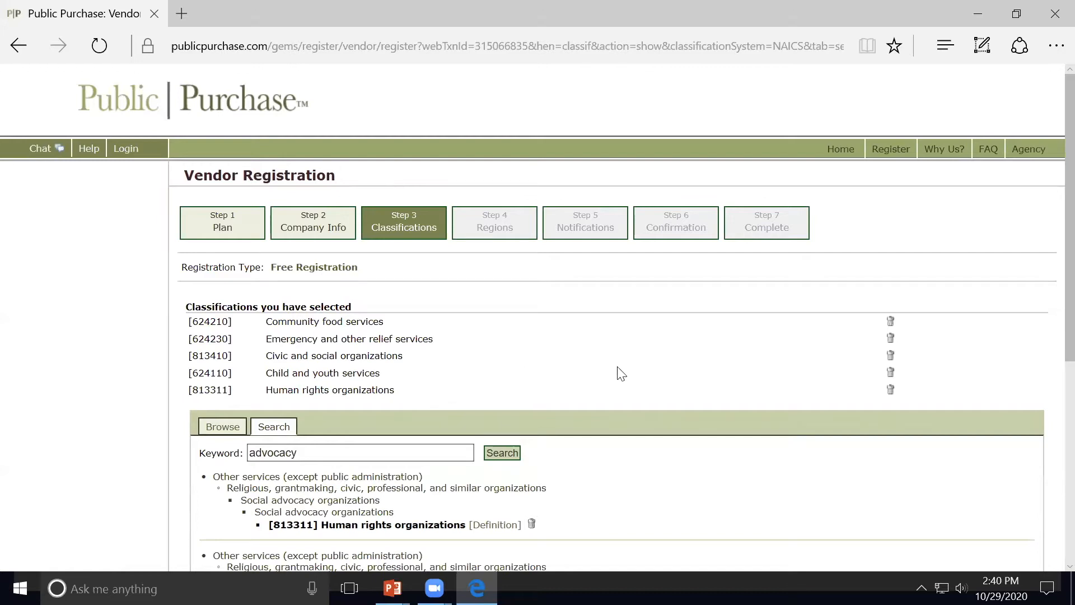
left_click(890, 390)
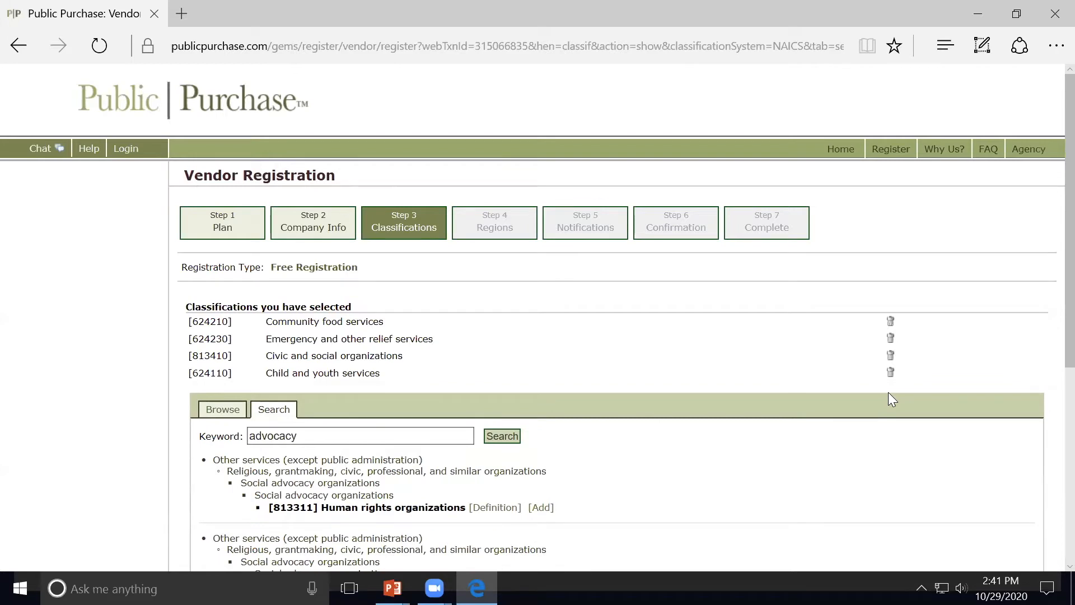
scroll(845, 440, "down", 4)
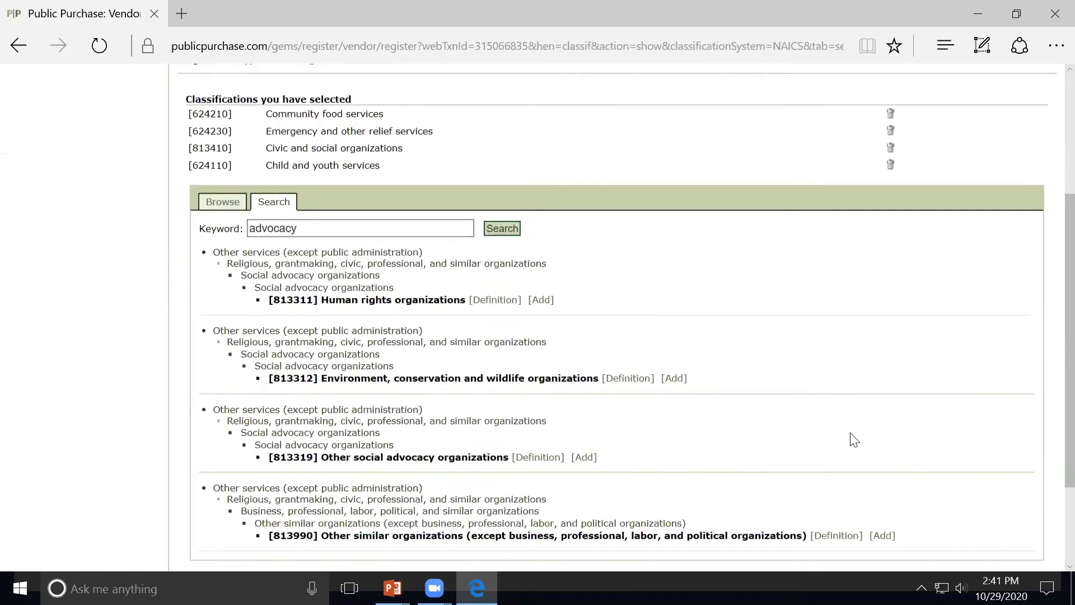
scroll(852, 438, "down", 2)
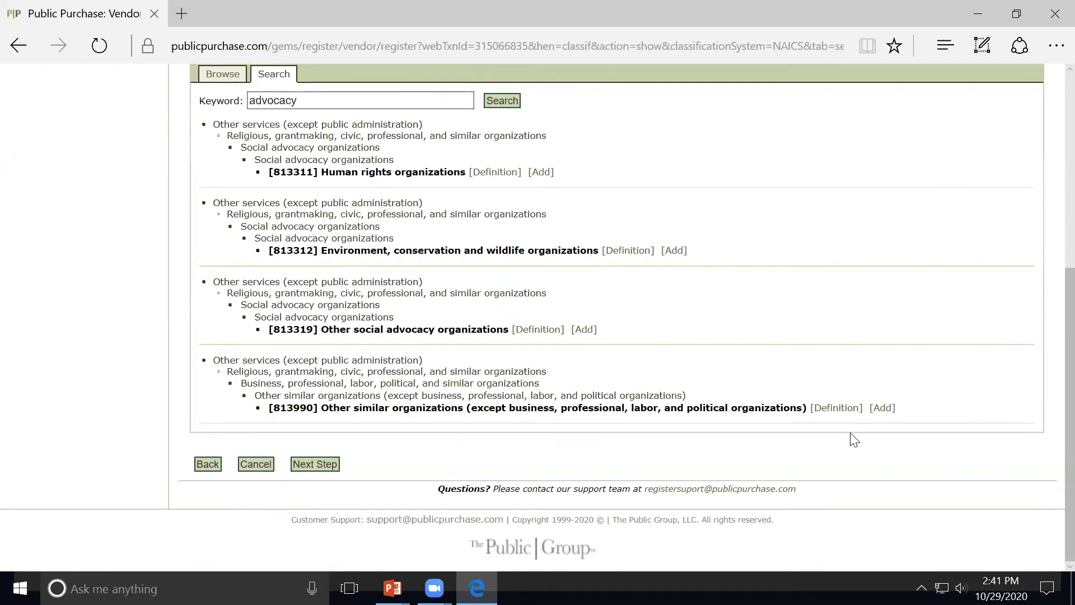
left_click(314, 464)
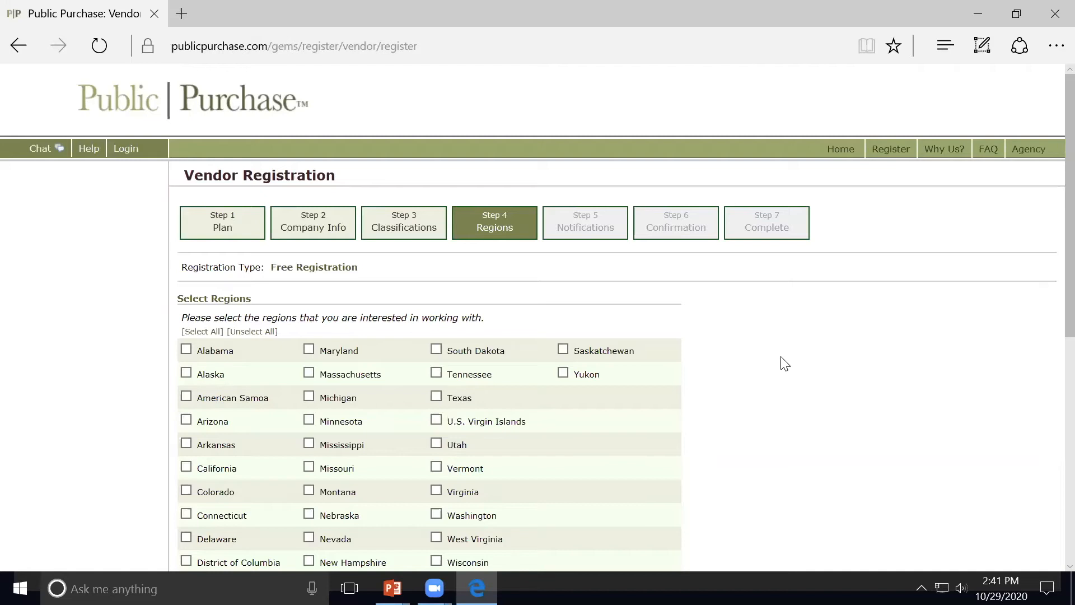
Step: Tick California under Select Regions and advance to Notifications
scroll(785, 364, "down", 1)
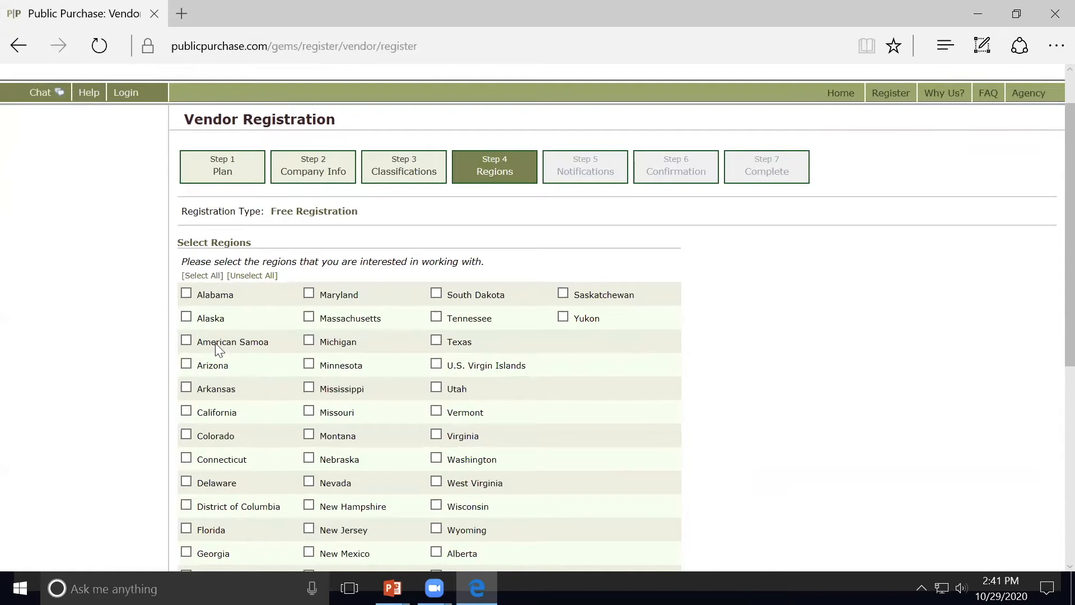
left_click(187, 415)
scroll(753, 456, "down", 6)
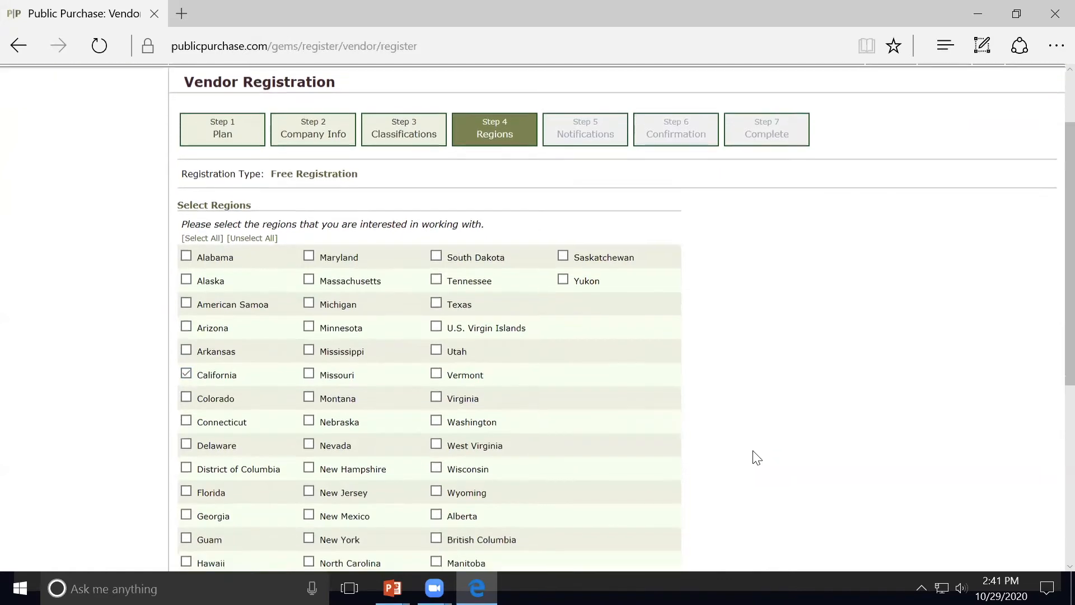
left_click(330, 466)
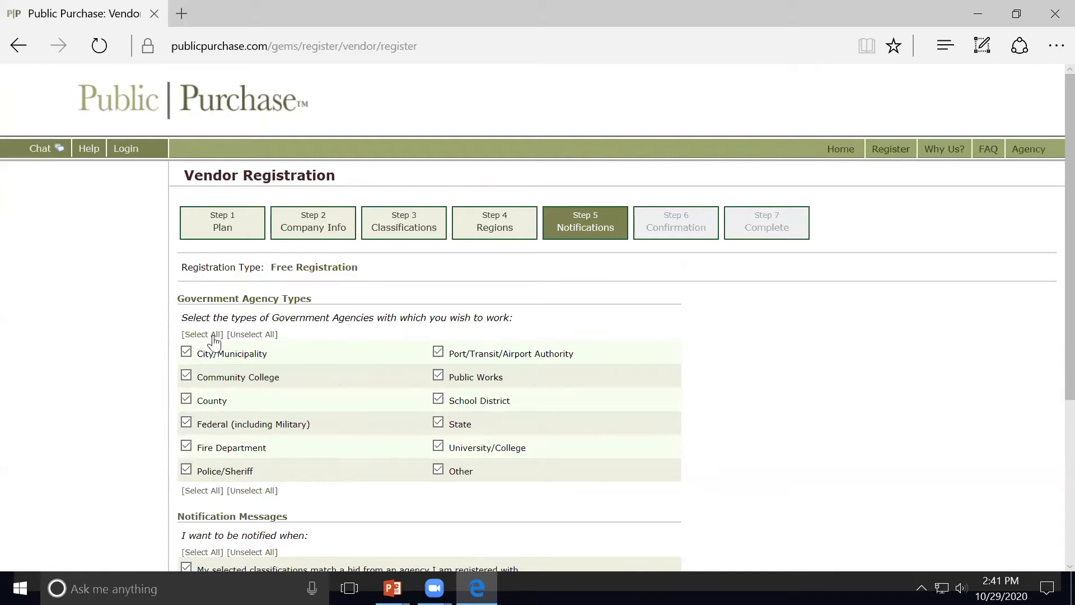
Step: Tick County as the agency type, keep notifications on, and advance to Confirmation
left_click(187, 401)
scroll(109, 381, "down", 3)
scroll(112, 381, "down", 2)
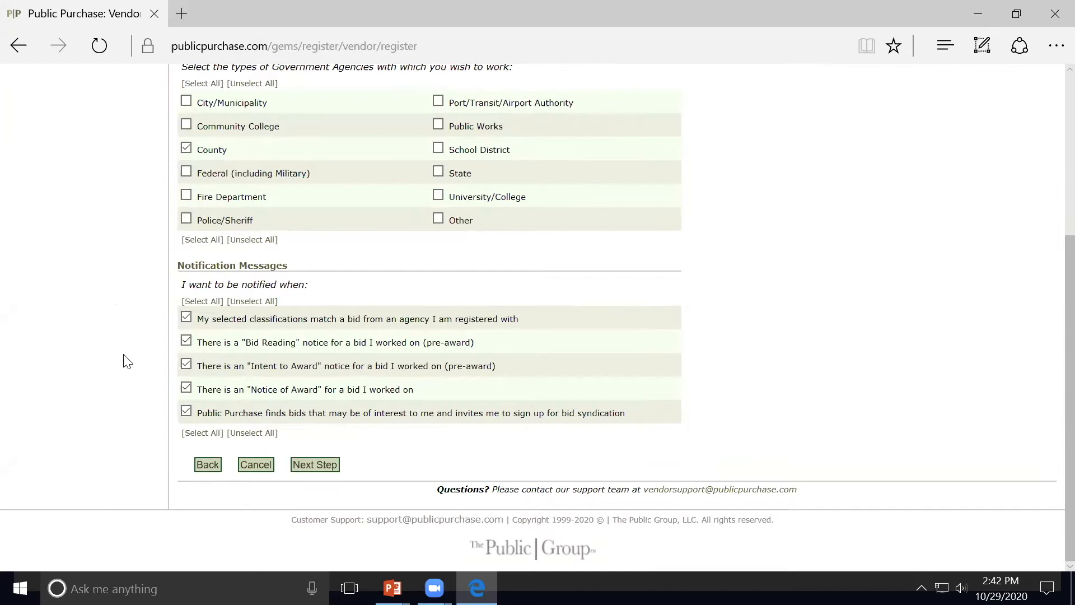
left_click(315, 465)
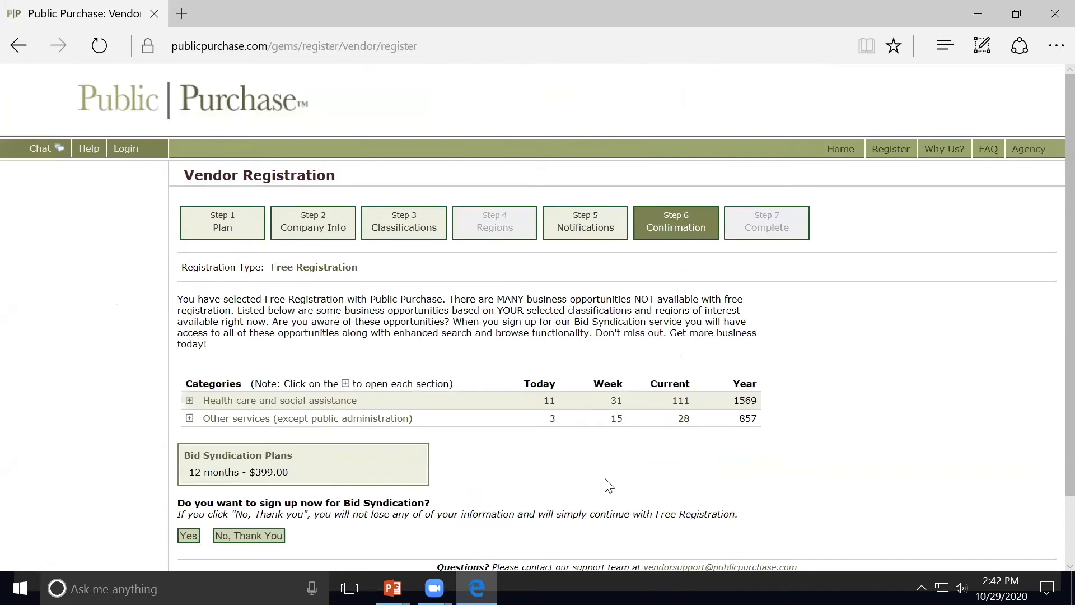
Step: Decline the $399.00 Bid Syndication offer with 'No, Thank You'
scroll(611, 485, "down", 2)
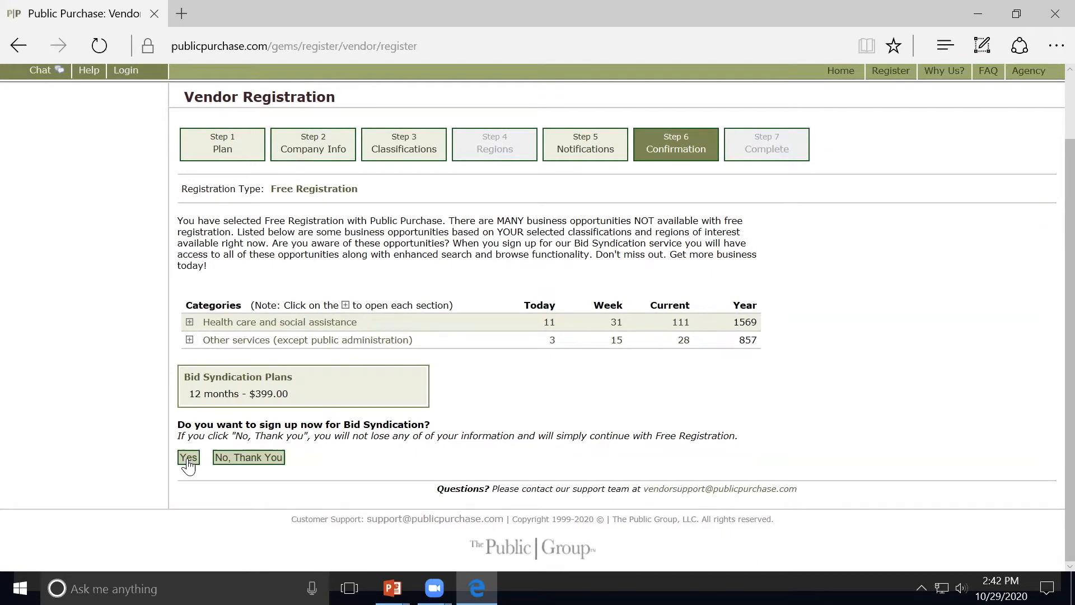
left_click(267, 462)
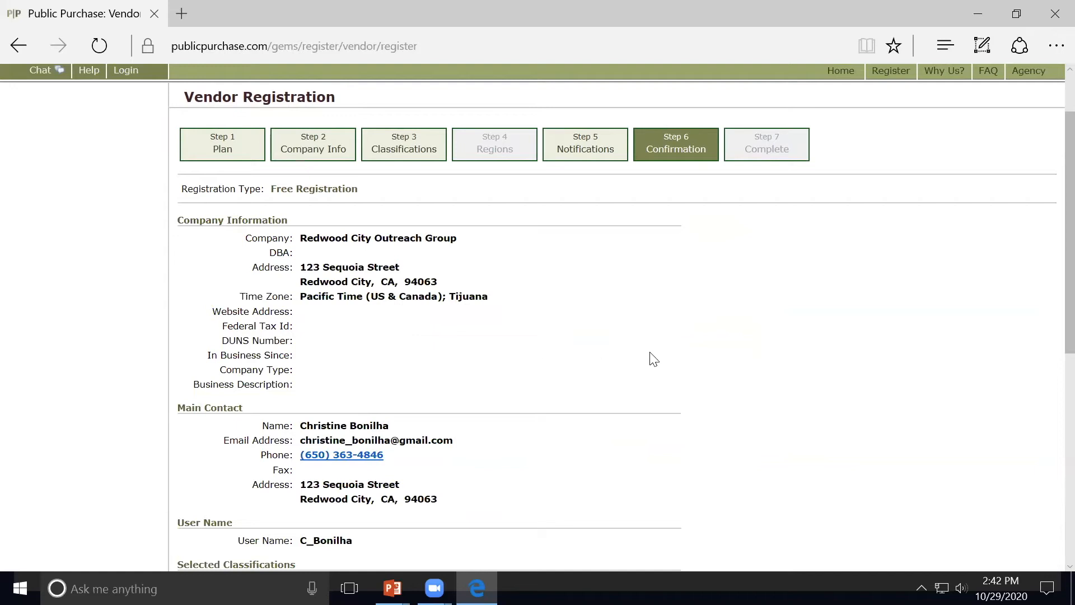
Step: Review the classifications, California region and County agency in the summary, then open Login
scroll(650, 358, "down", 8)
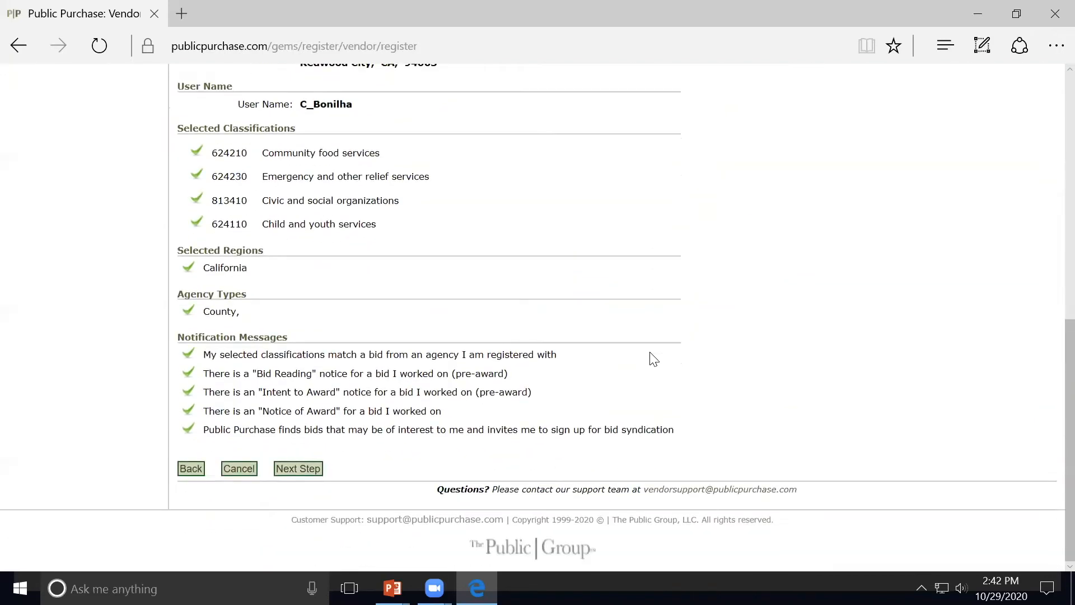
scroll(654, 359, "up", 7)
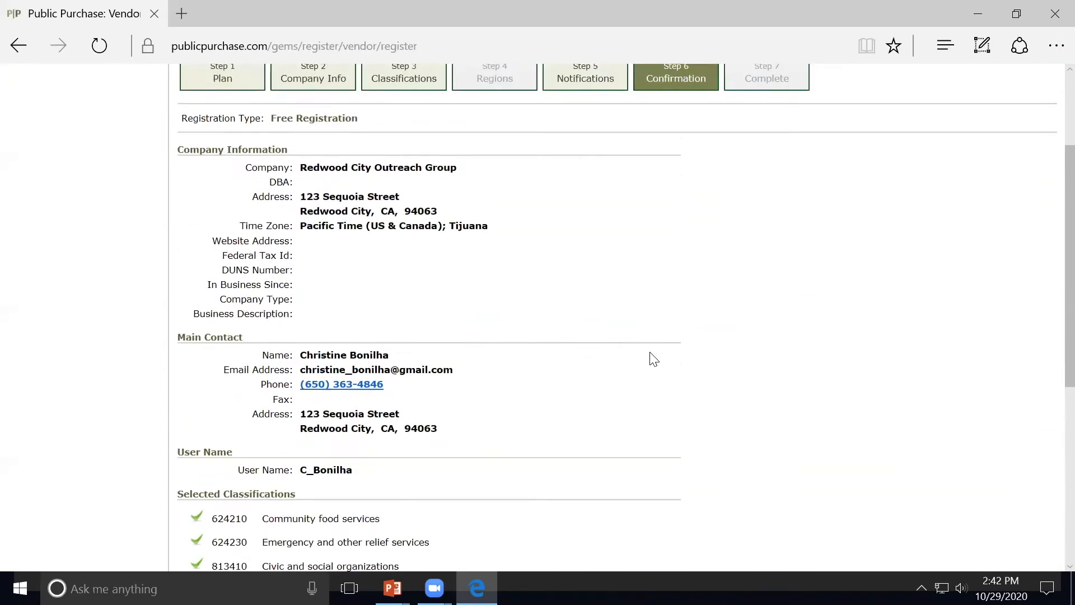
scroll(649, 356, "down", 5)
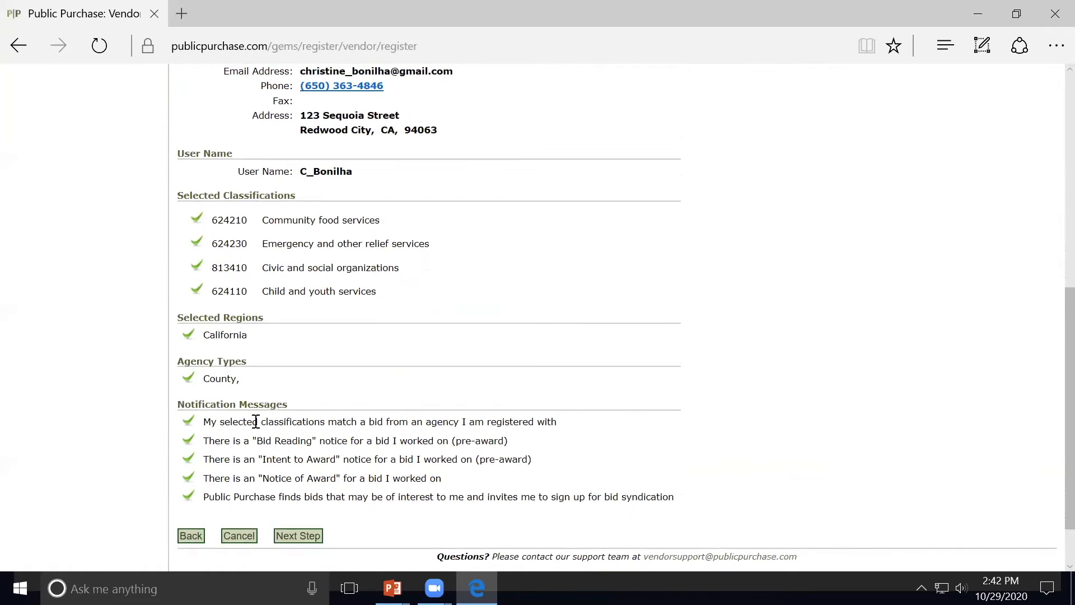
scroll(439, 372, "up", 6)
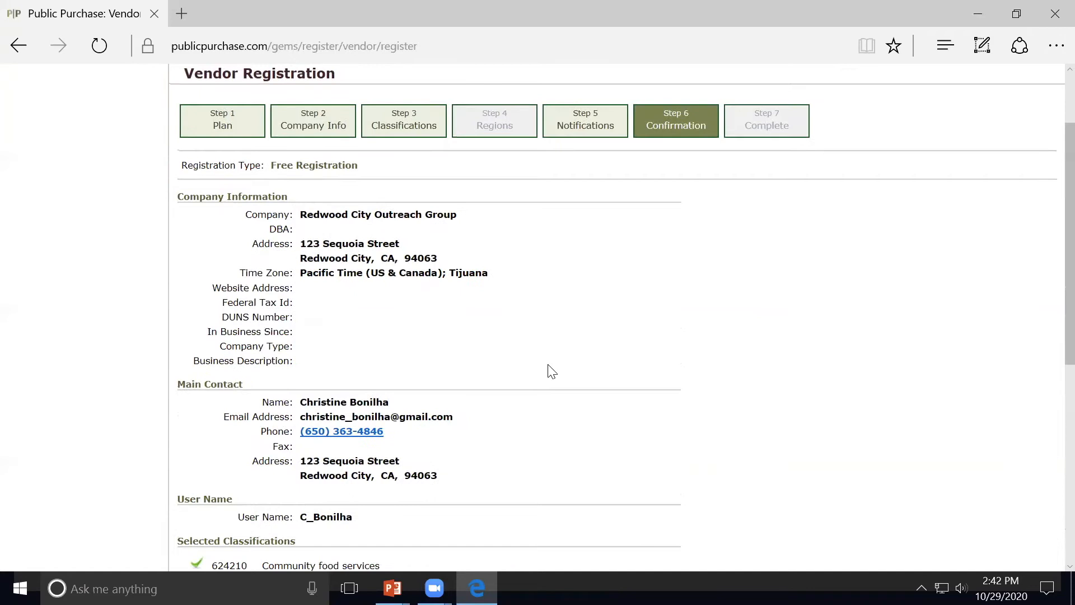
scroll(552, 372, "down", 7)
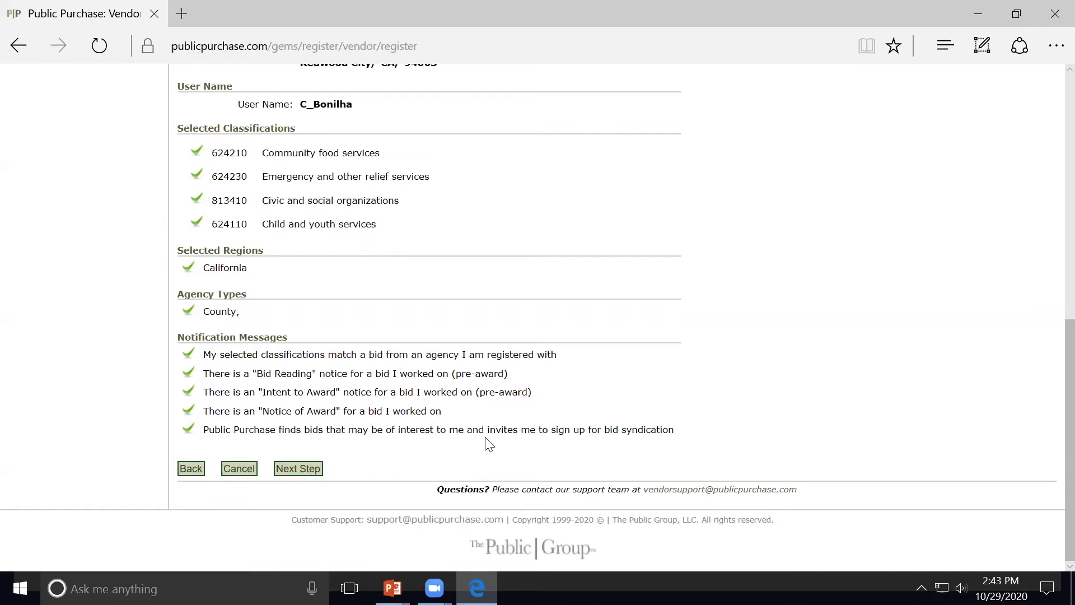
scroll(489, 444, "up", 5)
scroll(489, 444, "up", 3)
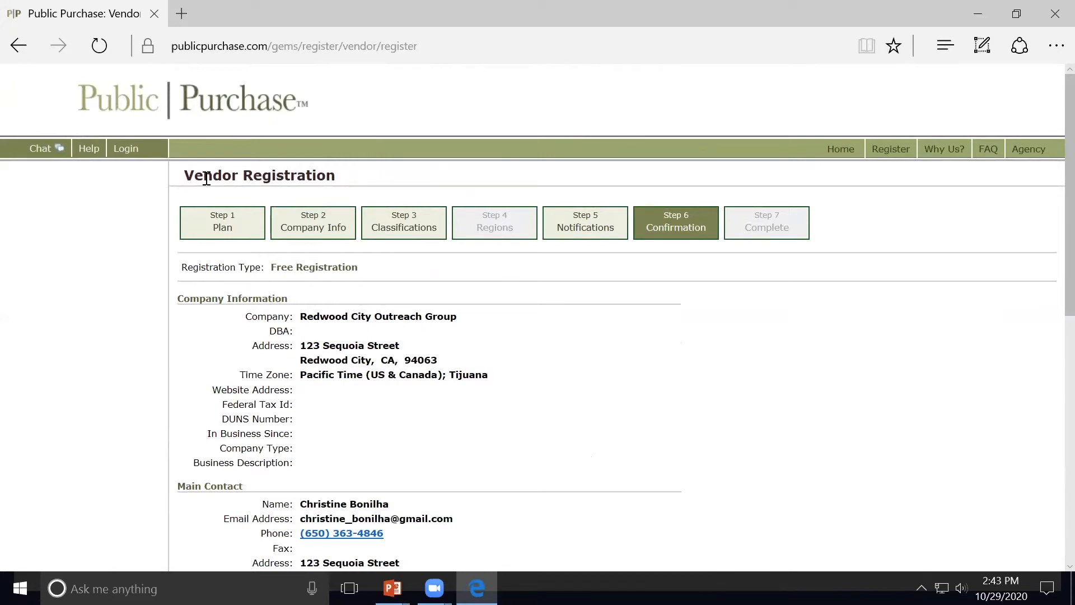
left_click(130, 150)
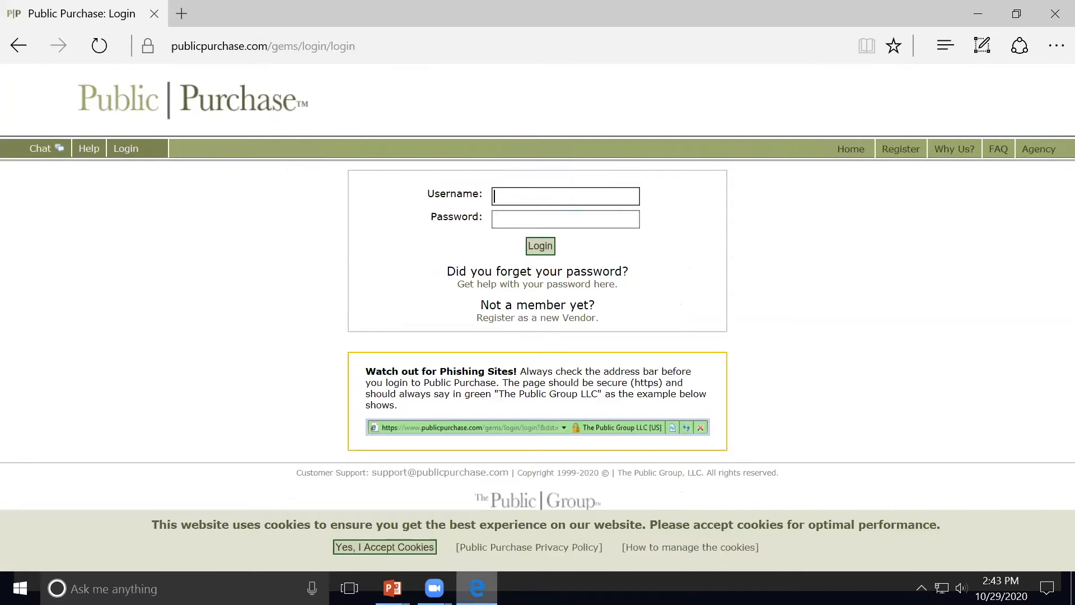
mouse_move(435, 587)
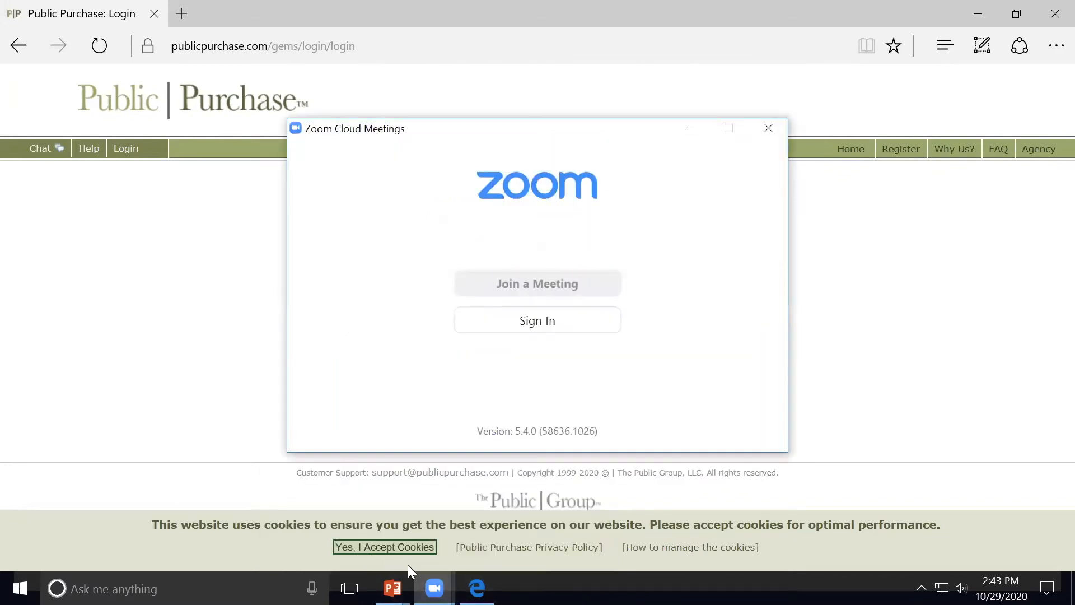
left_click(690, 129)
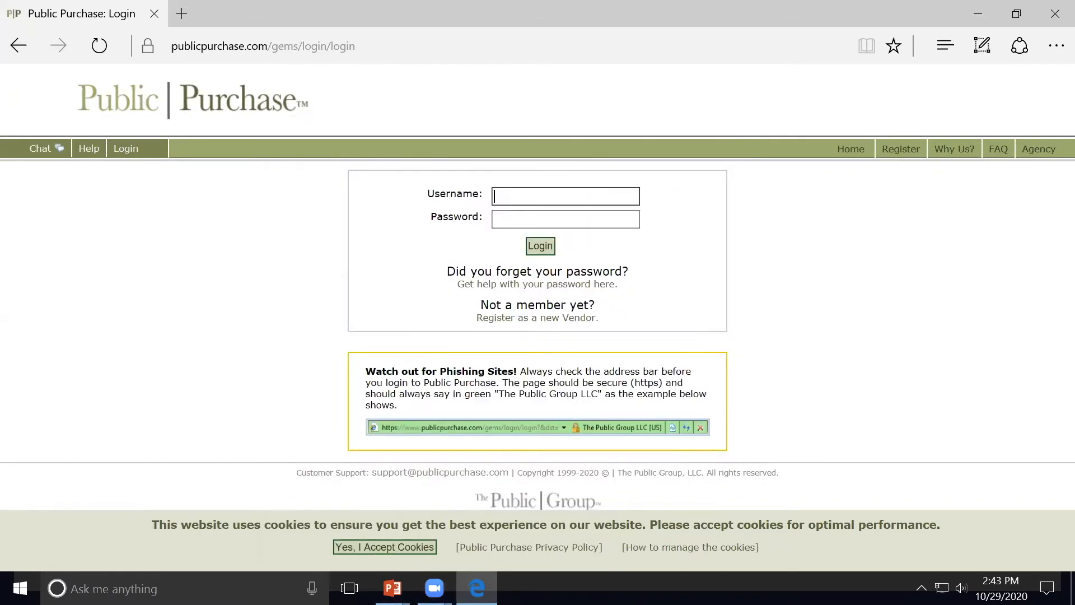
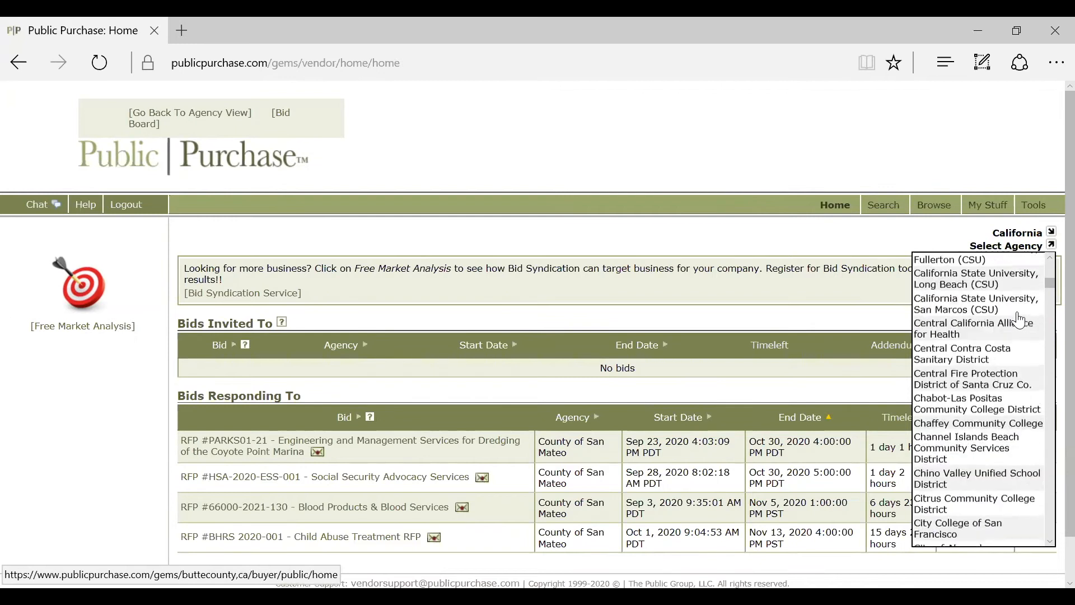
scroll(1019, 321, "down", 15)
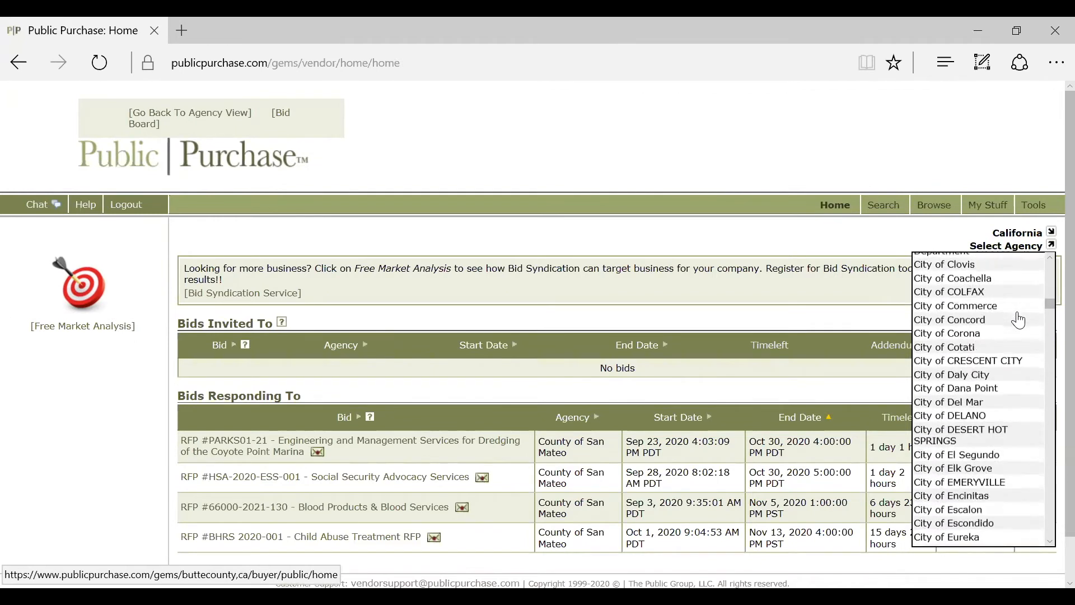
scroll(1019, 320, "down", 15)
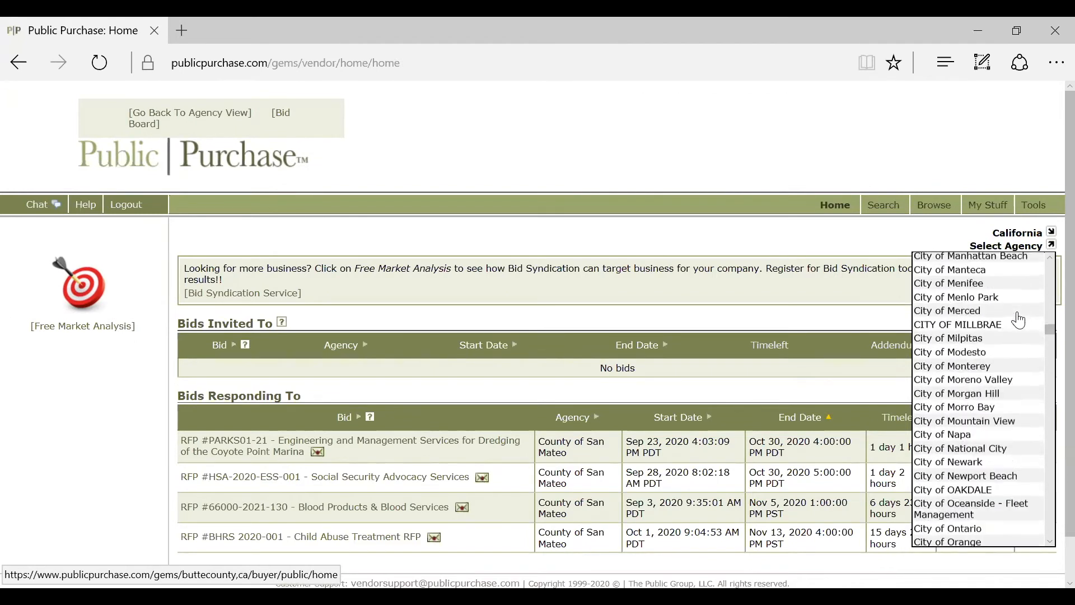
scroll(1019, 330, "down", 20)
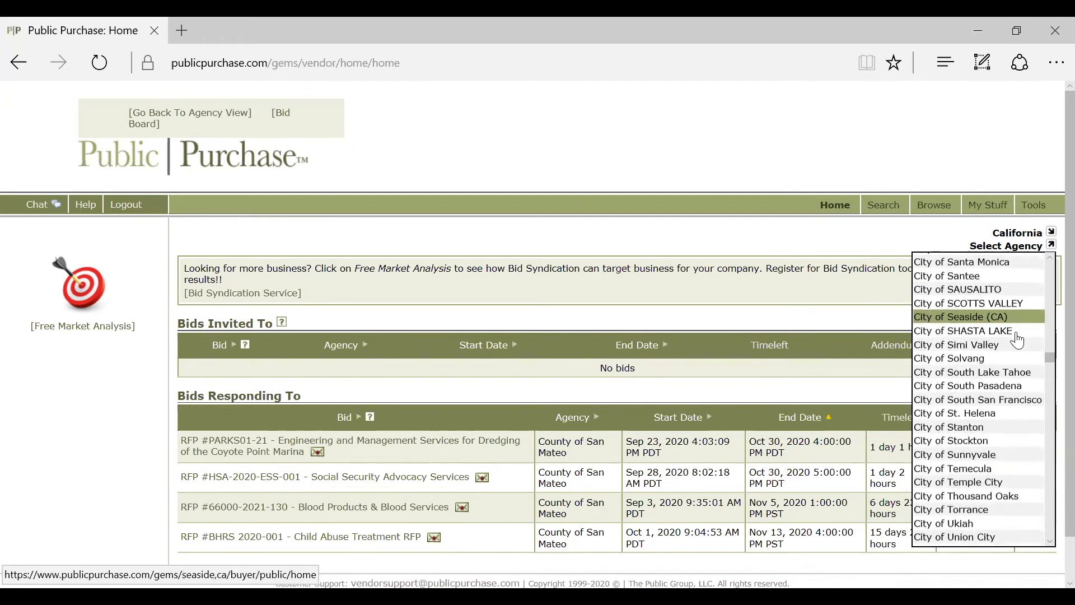
scroll(1016, 384, "down", 10)
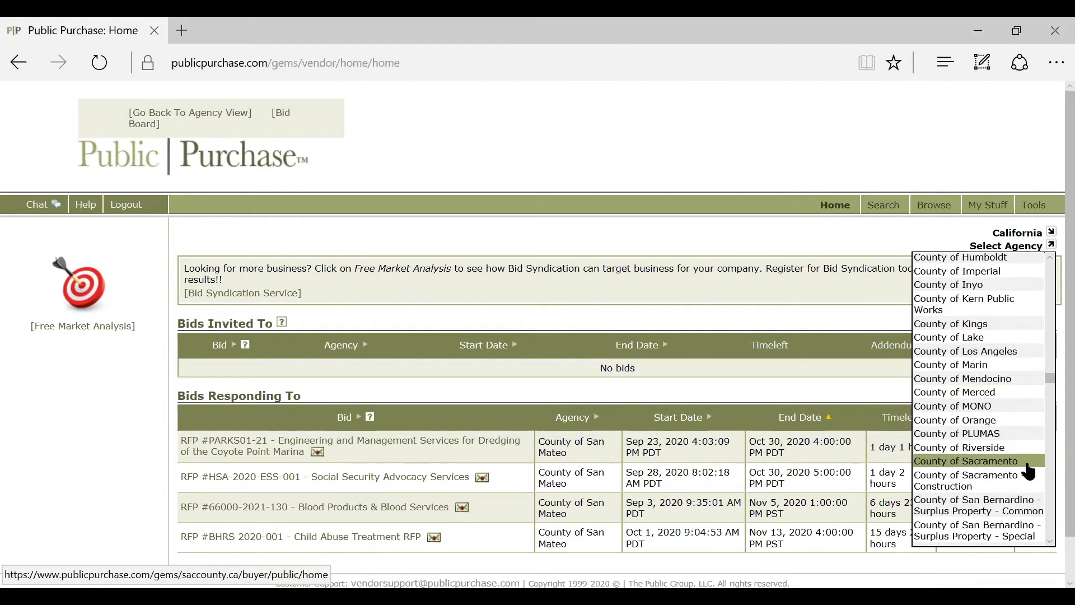
scroll(1020, 459, "down", 2)
left_click(1020, 524)
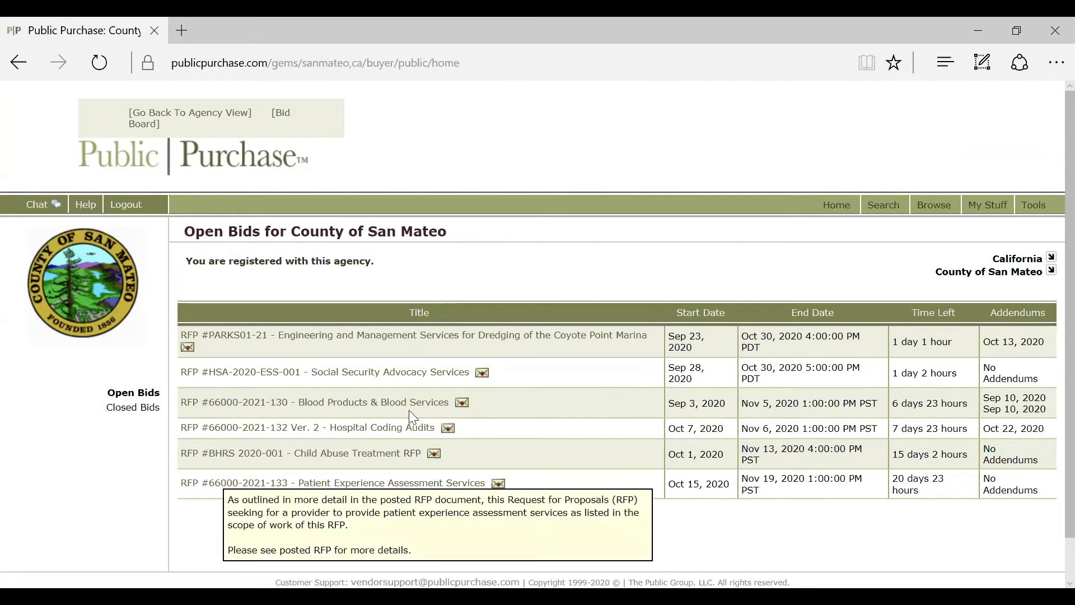
Step: Pick County of San Mateo from the California agencies to show its open bids
mouse_move(404, 340)
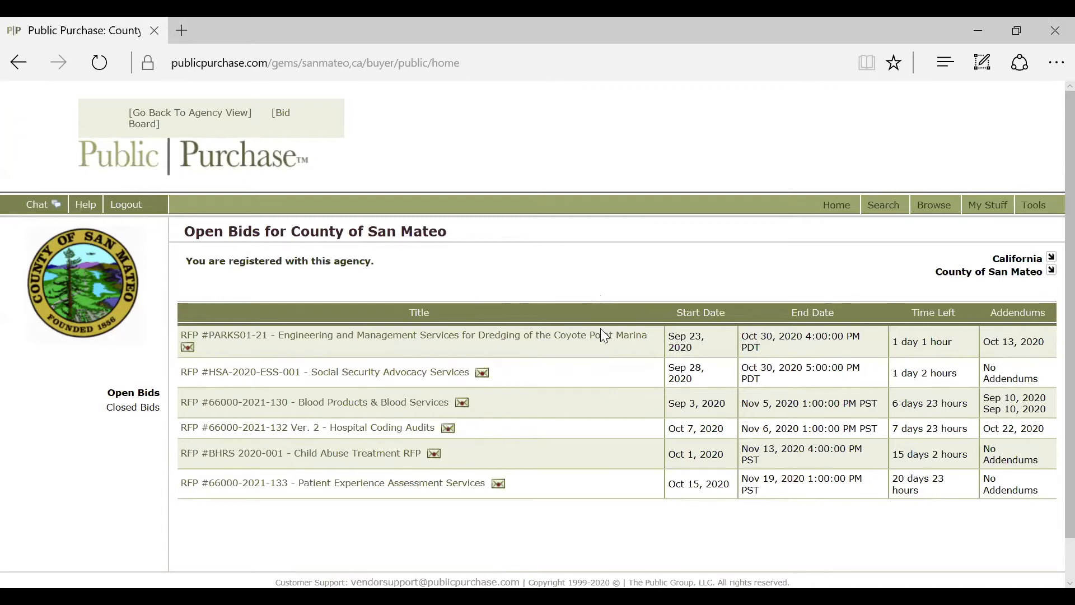
Step: Open RFP PARKS01-21 Coyote Point Marina dredging and review its six documents and addendum
left_click(603, 343)
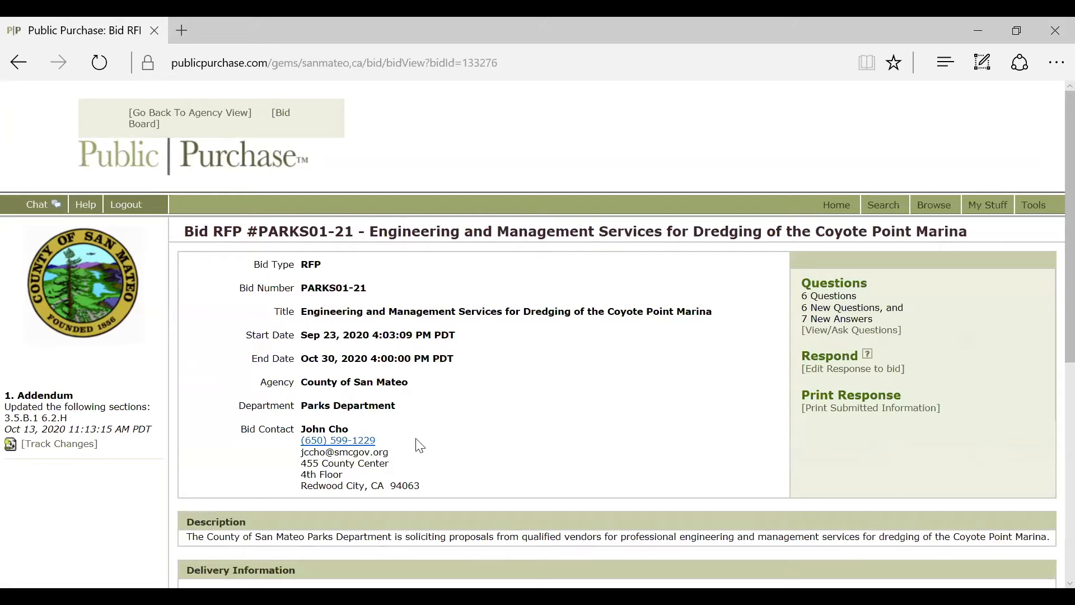
scroll(579, 438, "down", 2)
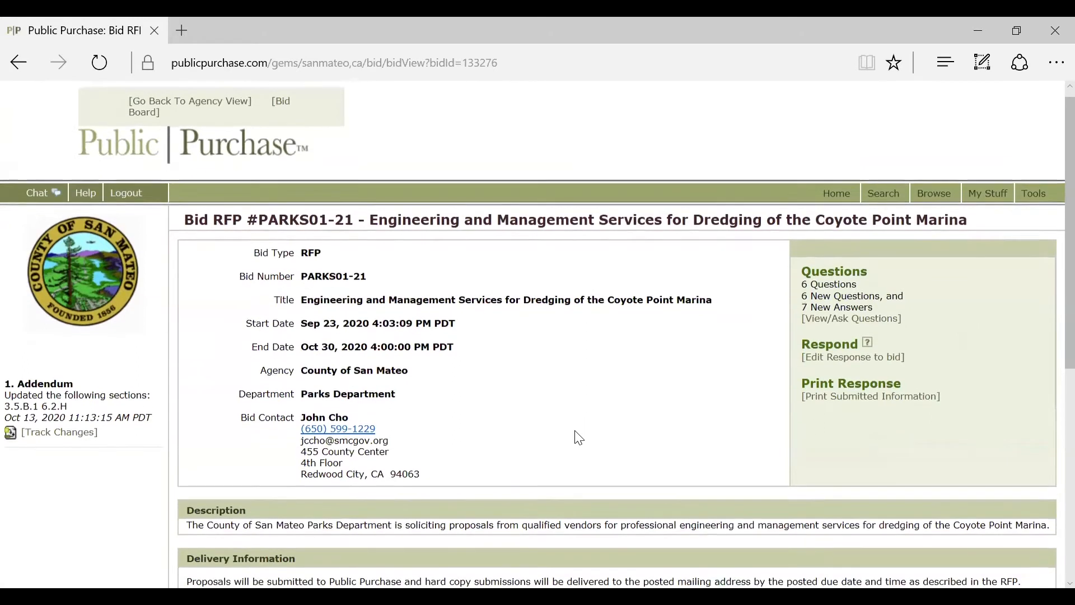
scroll(576, 460, "down", 4)
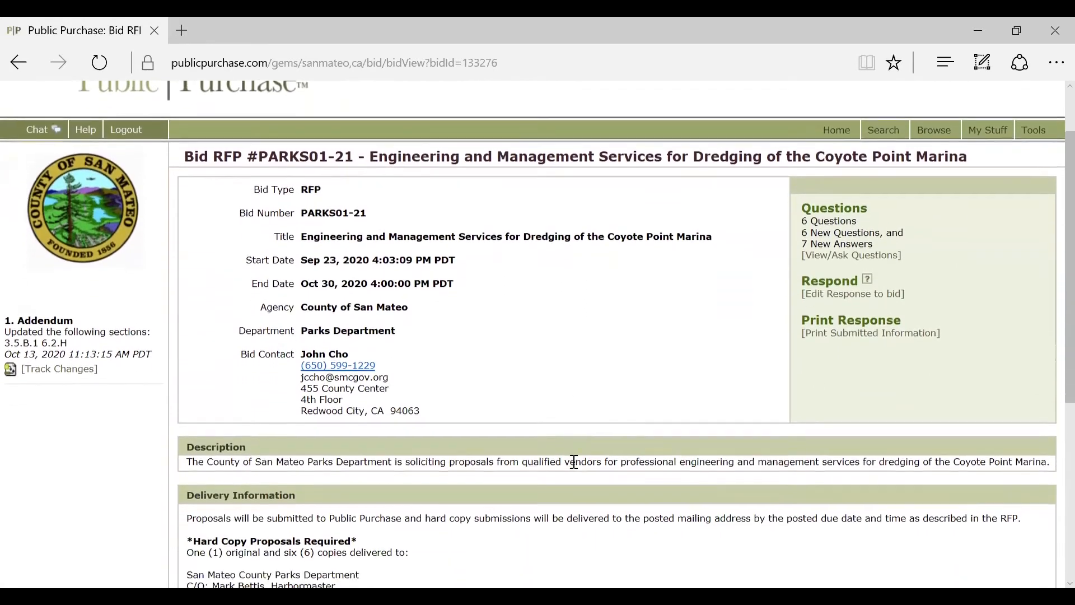
scroll(579, 477, "down", 2)
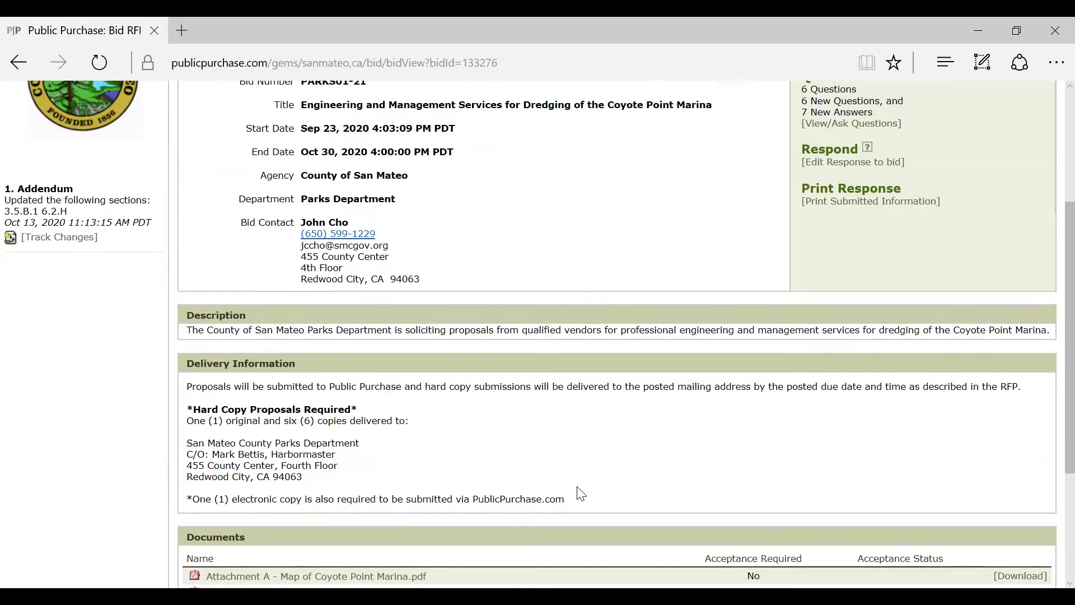
scroll(595, 491, "down", 2)
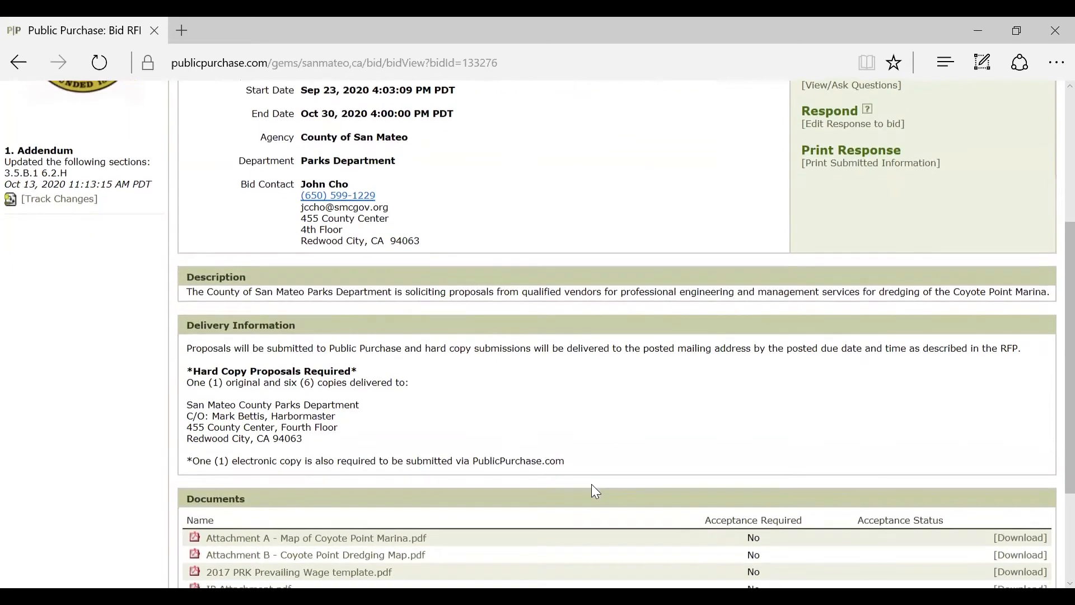
scroll(593, 493, "down", 1)
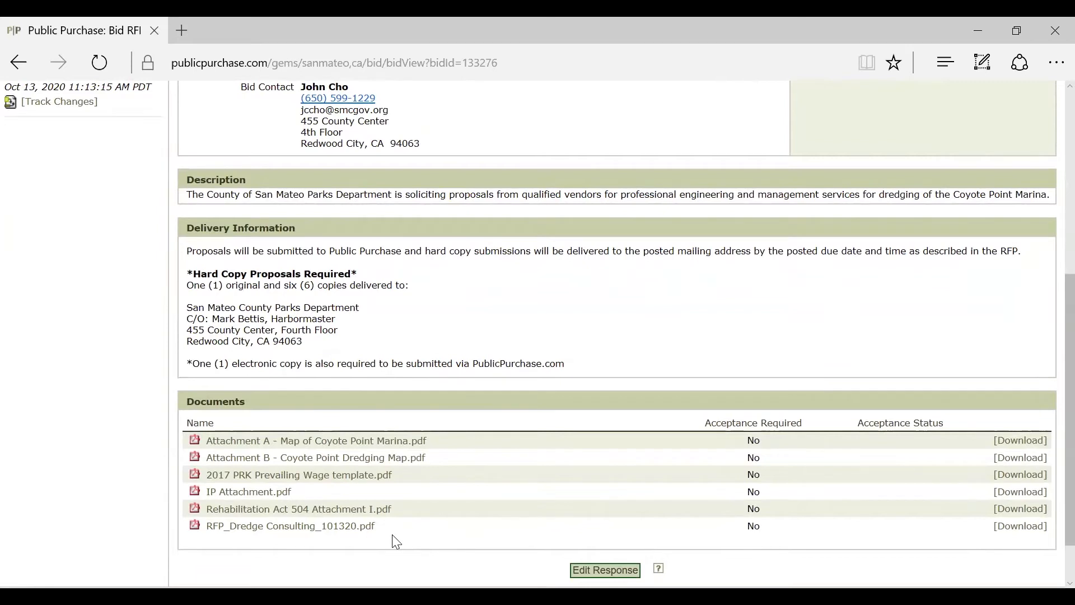
scroll(396, 542, "down", 2)
scroll(396, 543, "up", 8)
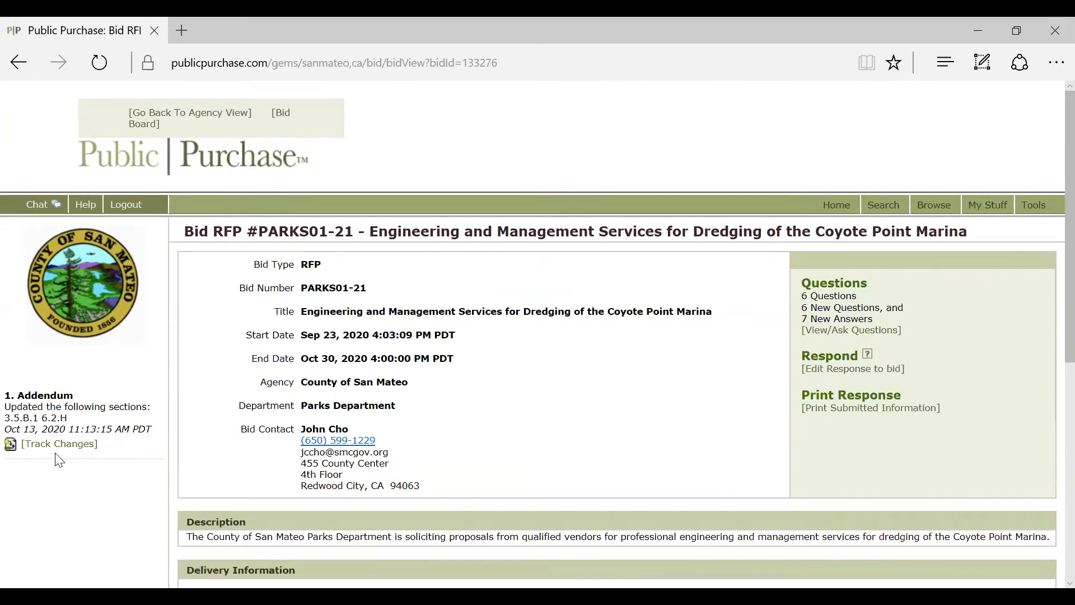
left_click(58, 444)
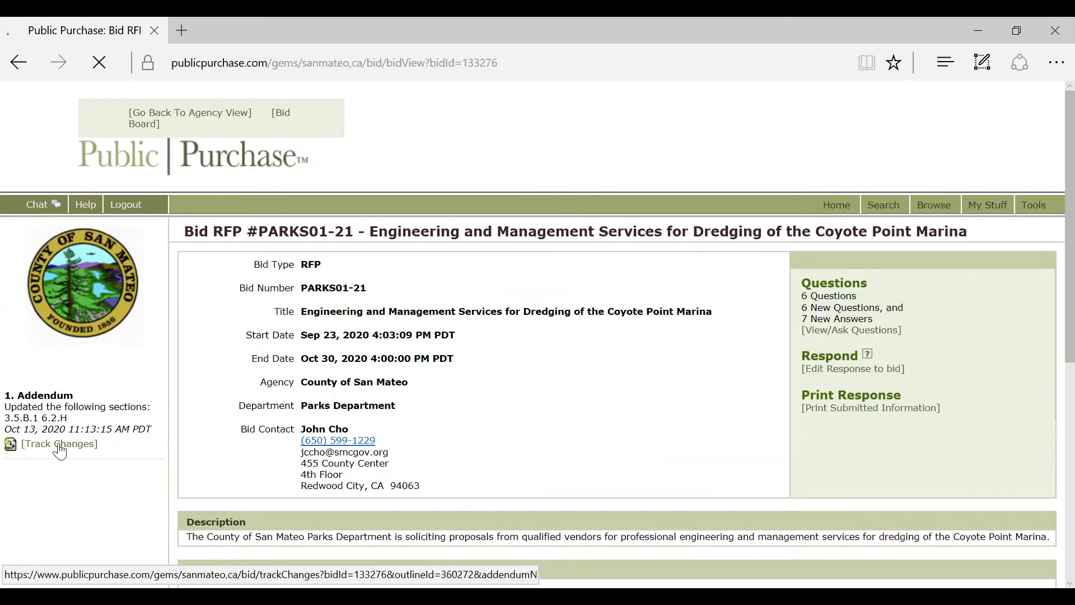
scroll(143, 445, "down", 8)
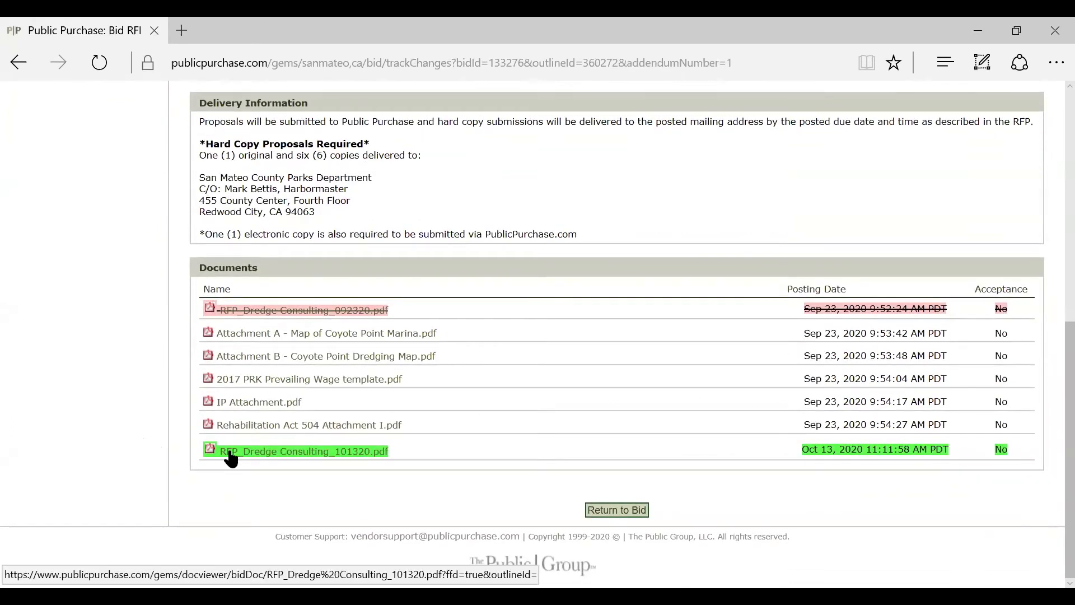
scroll(224, 454, "up", 2)
scroll(227, 457, "down", 2)
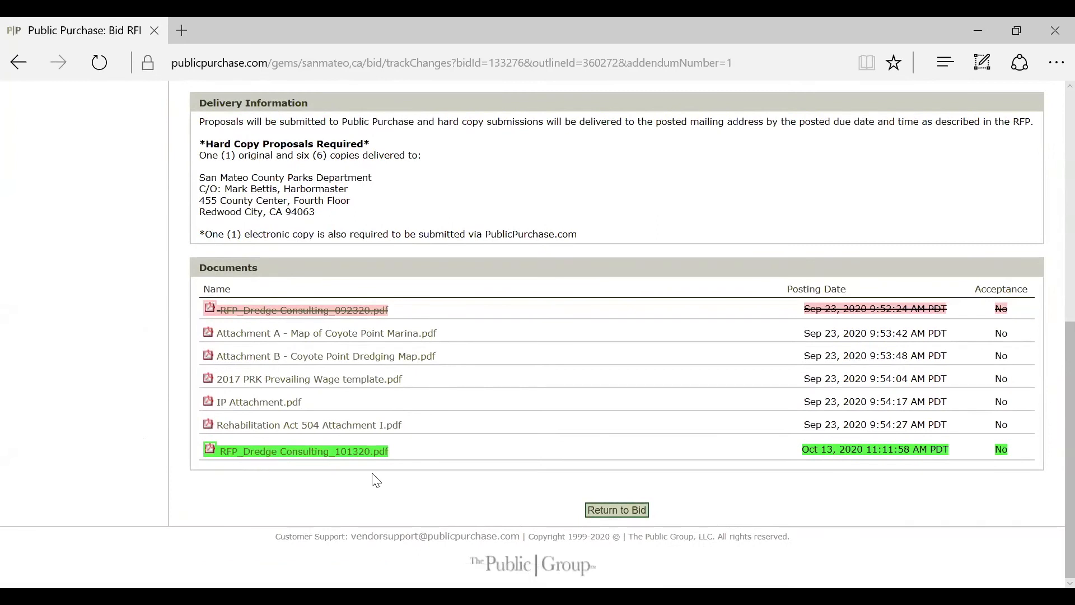
left_click(617, 510)
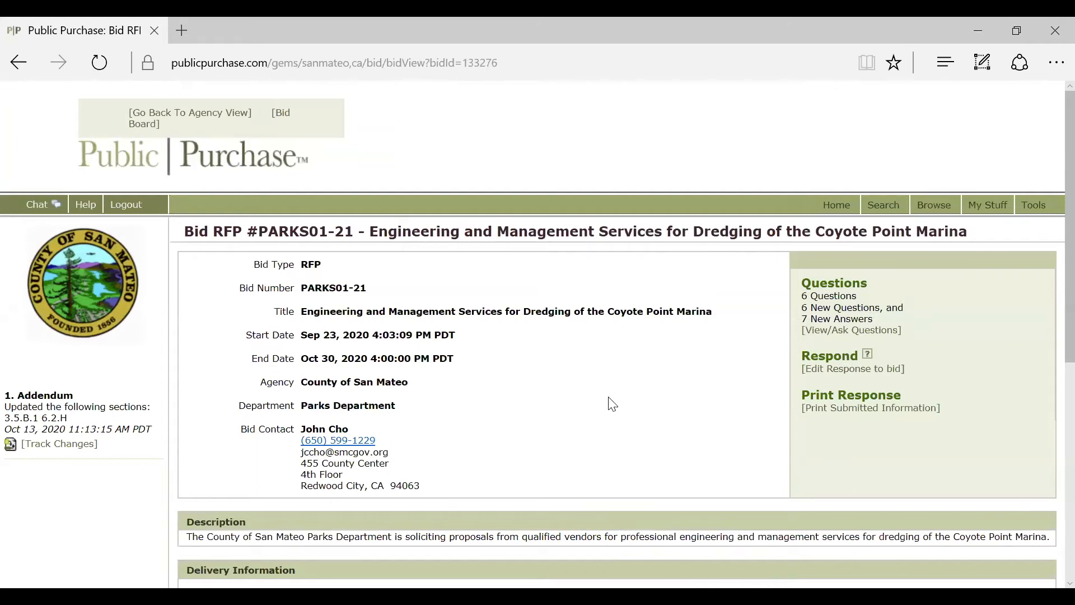
left_click(837, 334)
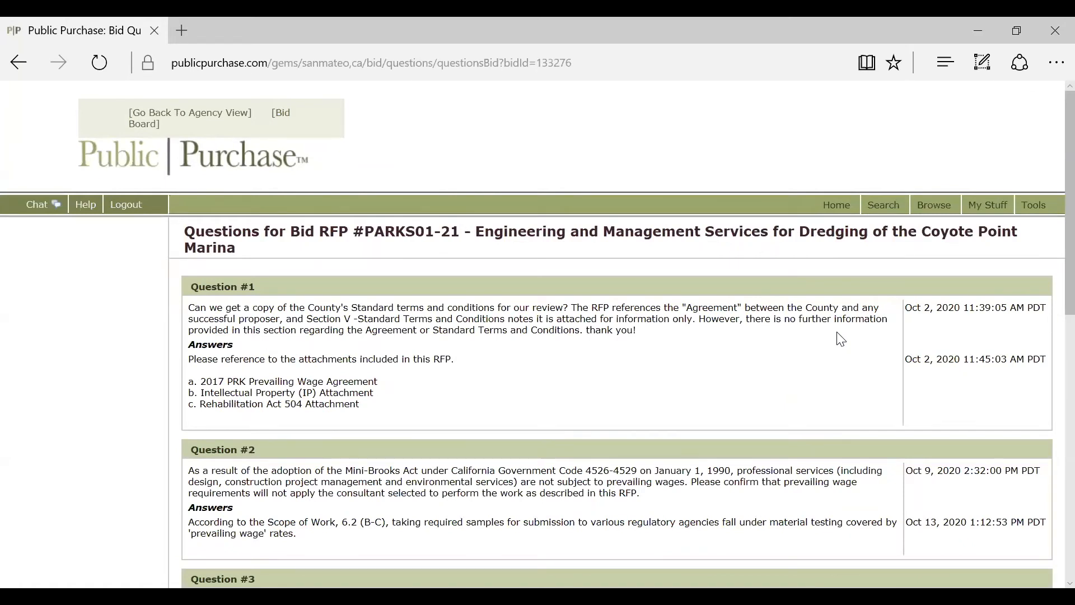
scroll(841, 340, "down", 2)
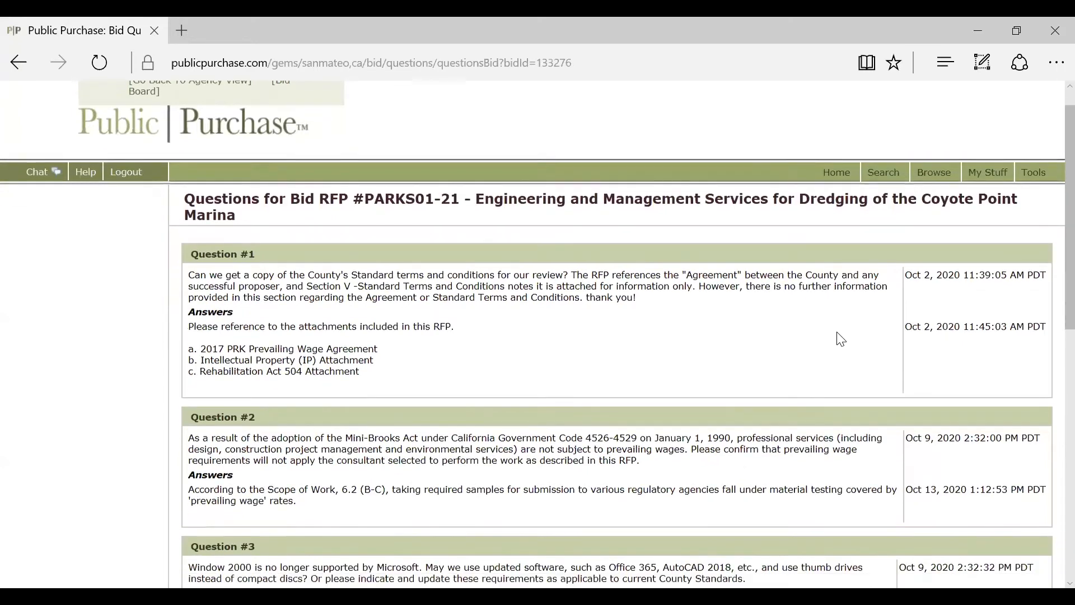
scroll(841, 339, "down", 5)
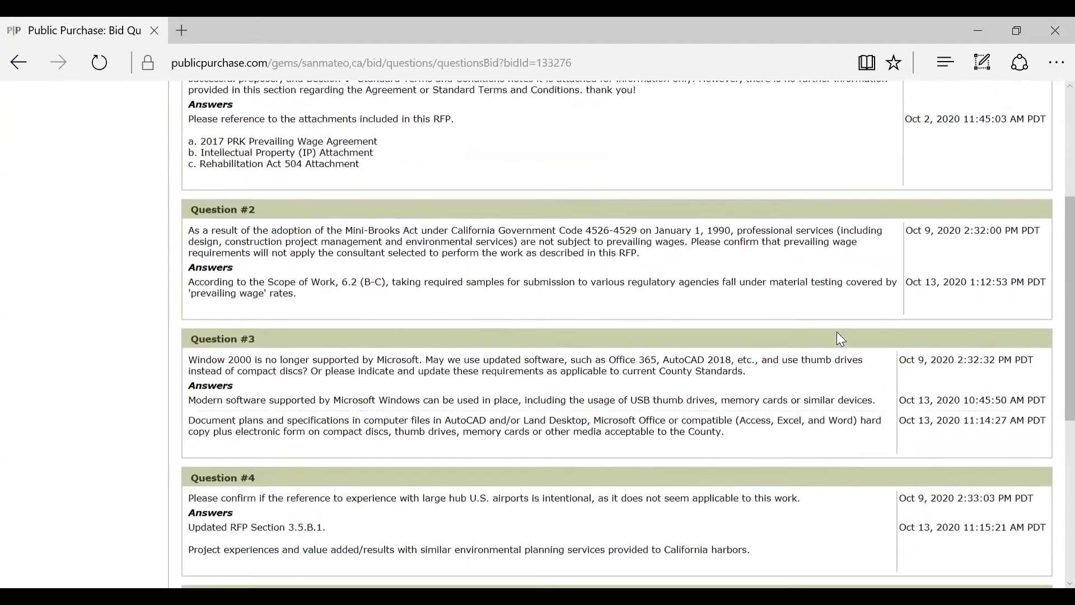
scroll(841, 340, "down", 3)
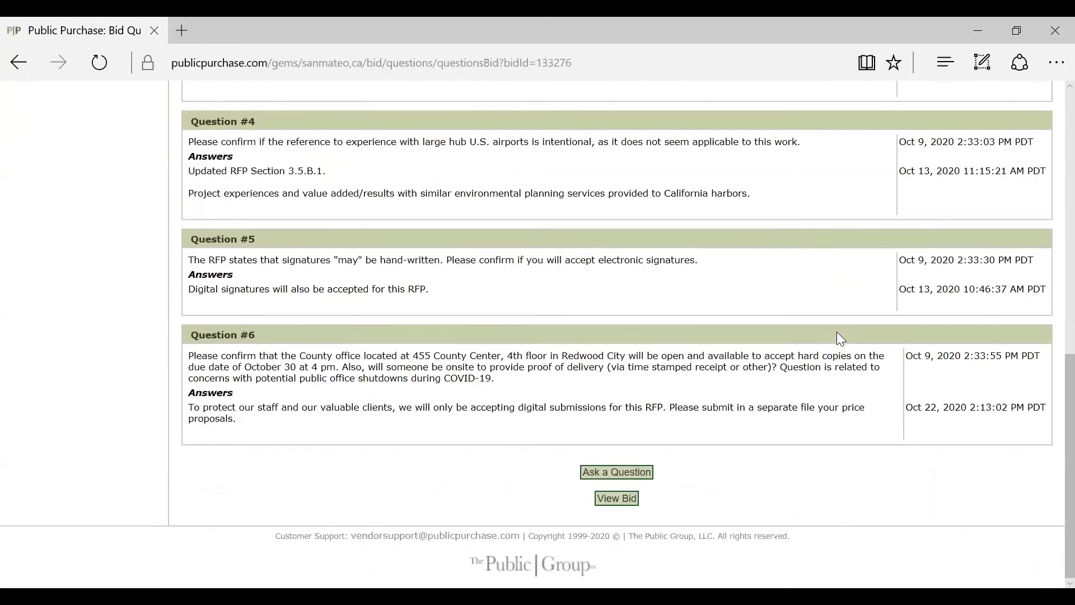
left_click(643, 476)
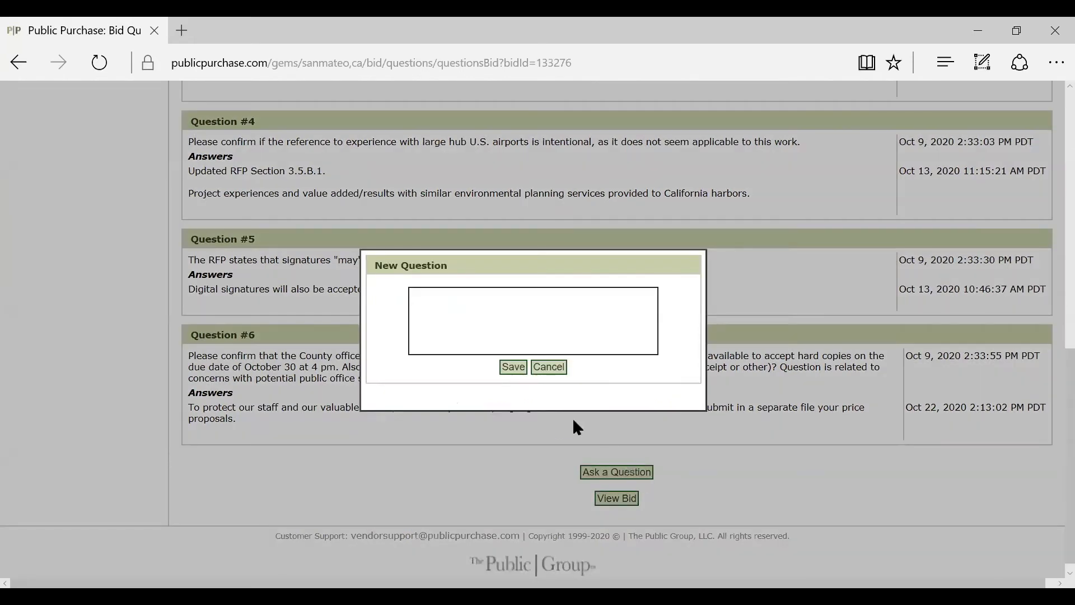
left_click(549, 367)
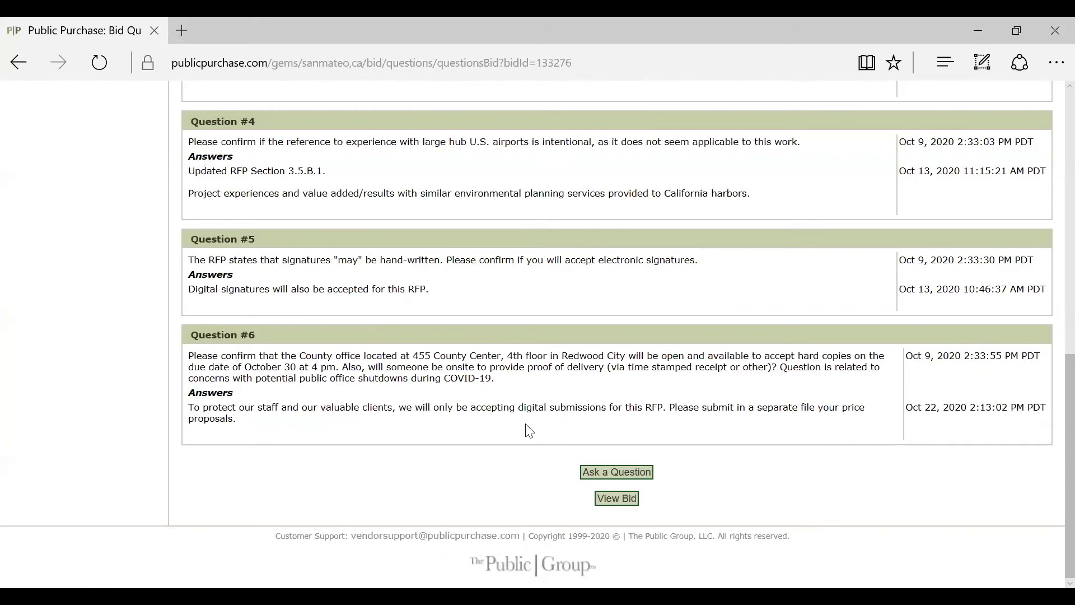
left_click(618, 499)
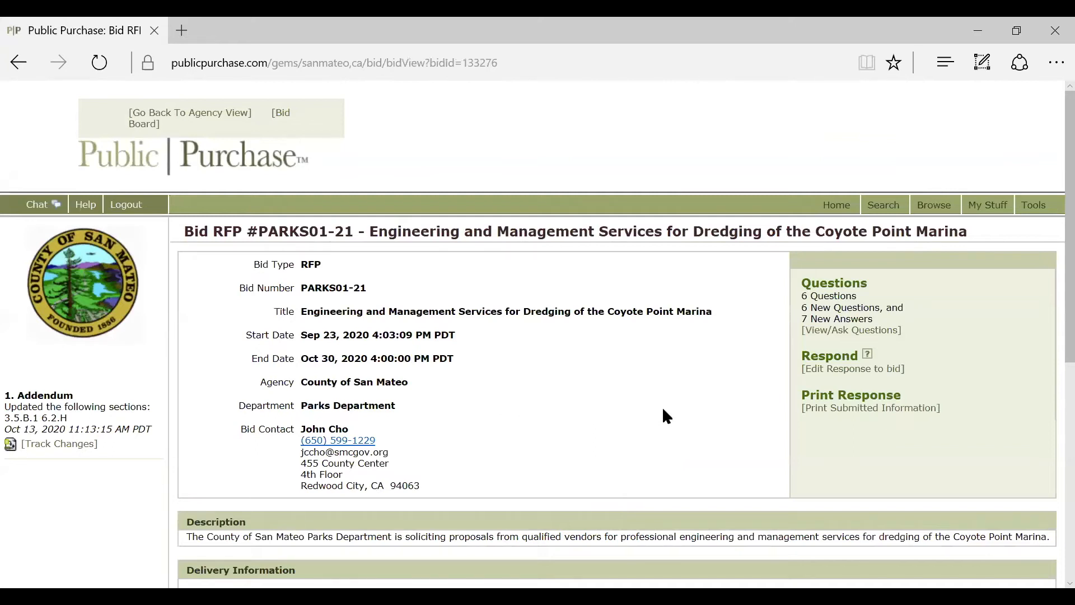
Step: Step back through browser history to the County of San Mateo open bids list
scroll(663, 411, "down", 7)
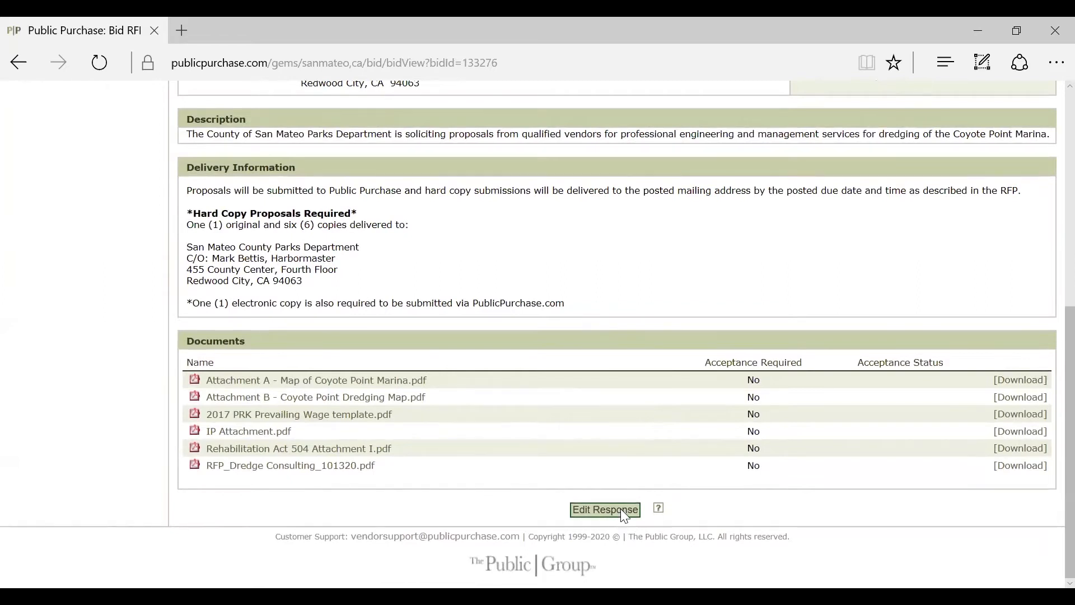
scroll(625, 515, "up", 7)
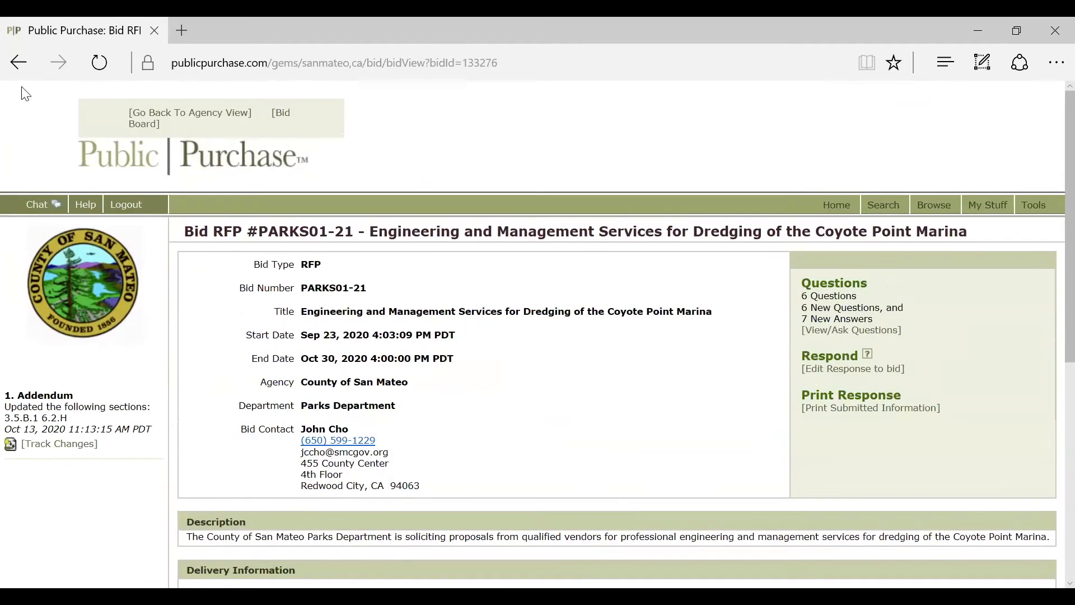
left_click(14, 67)
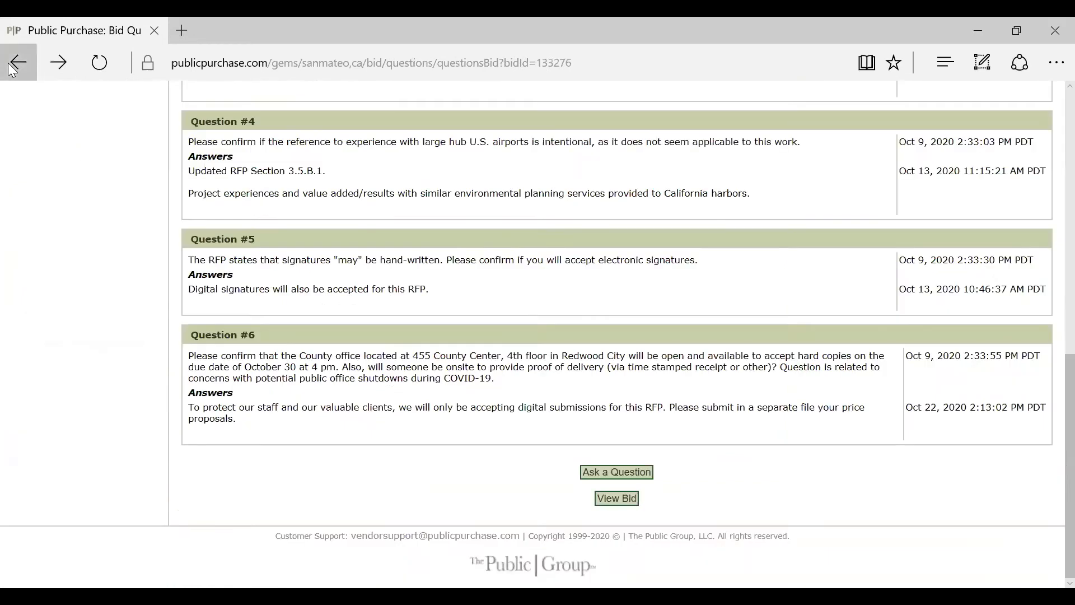
left_click(13, 67)
left_click(13, 66)
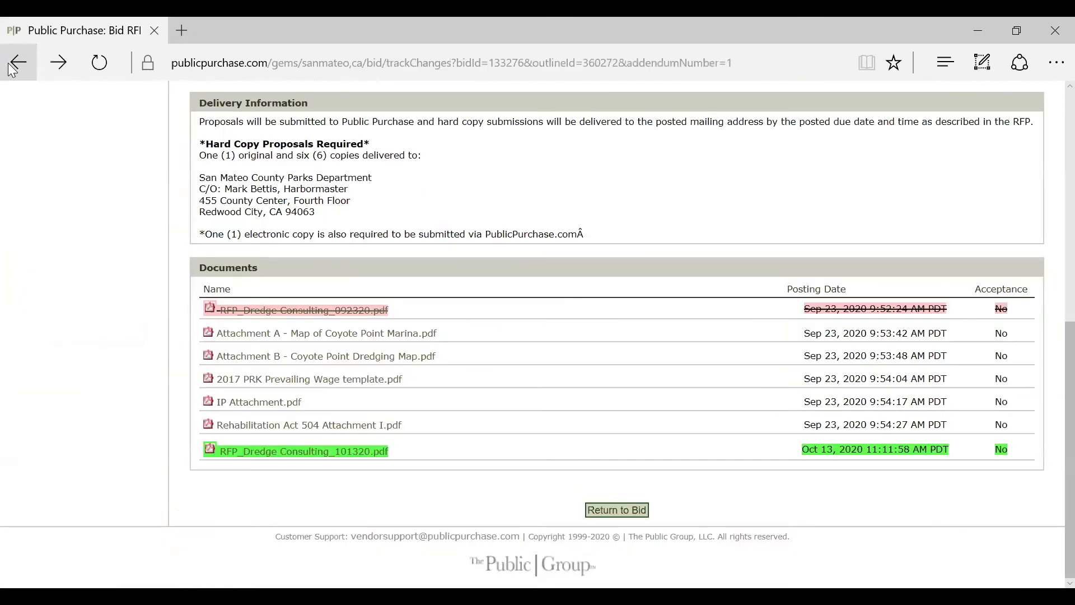
left_click(13, 67)
left_click(14, 67)
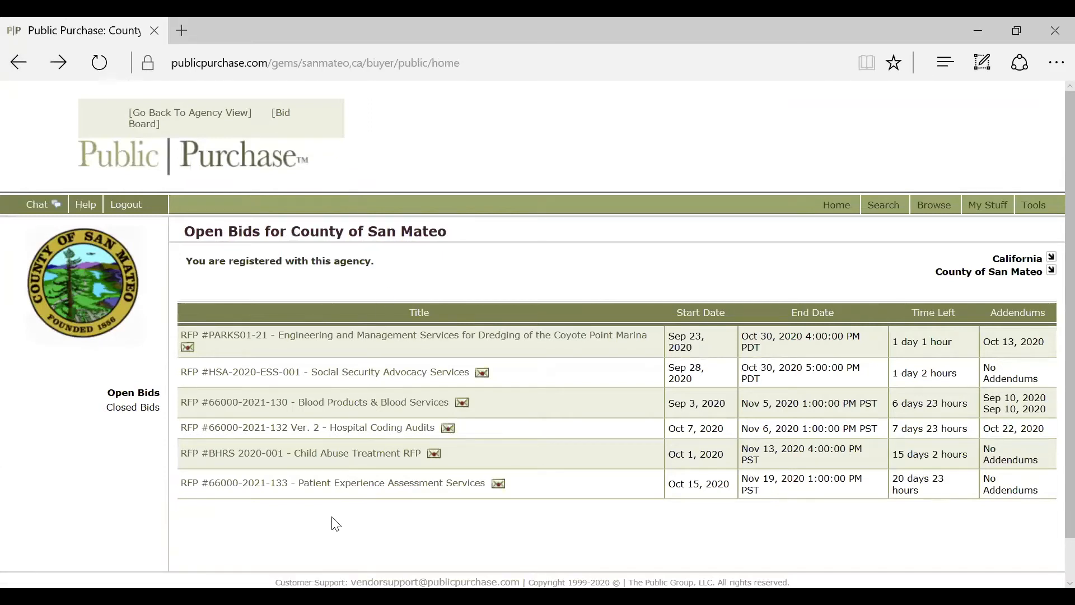
left_click(362, 489)
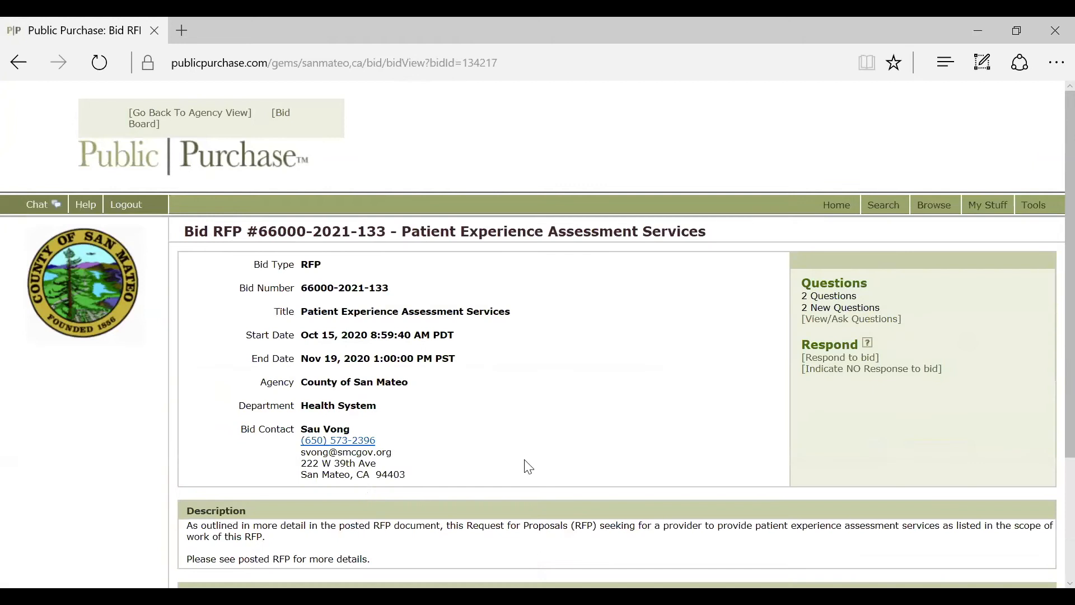
scroll(547, 438, "down", 1)
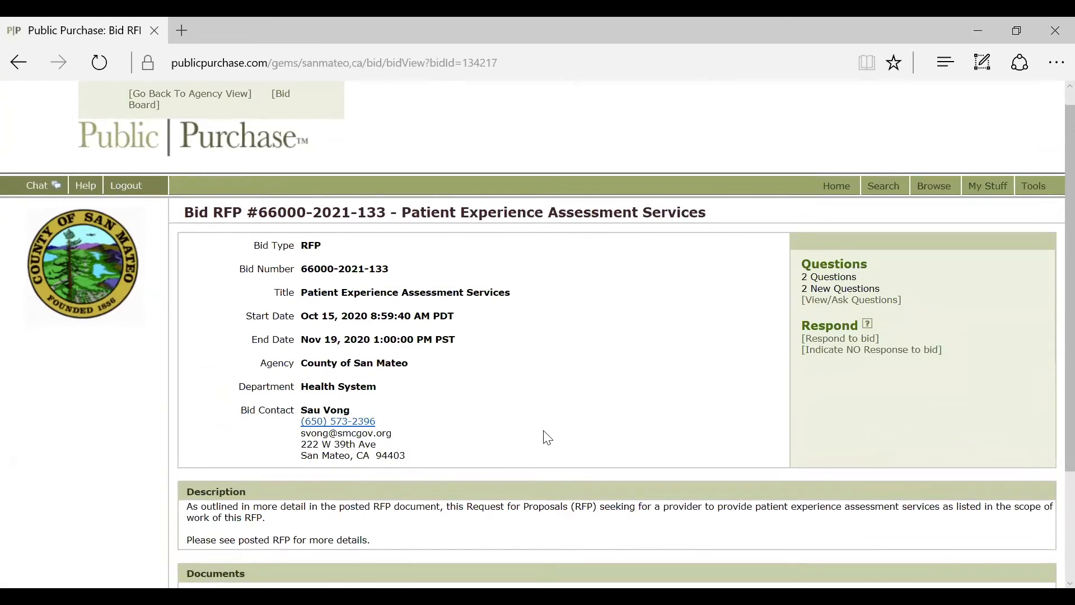
scroll(547, 437, "down", 5)
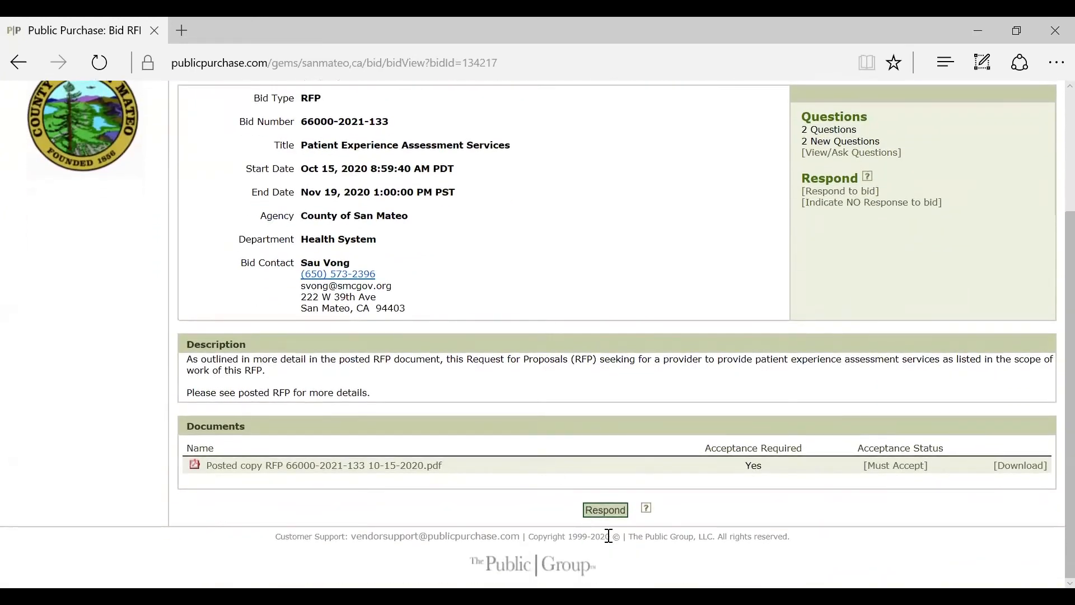
left_click(610, 519)
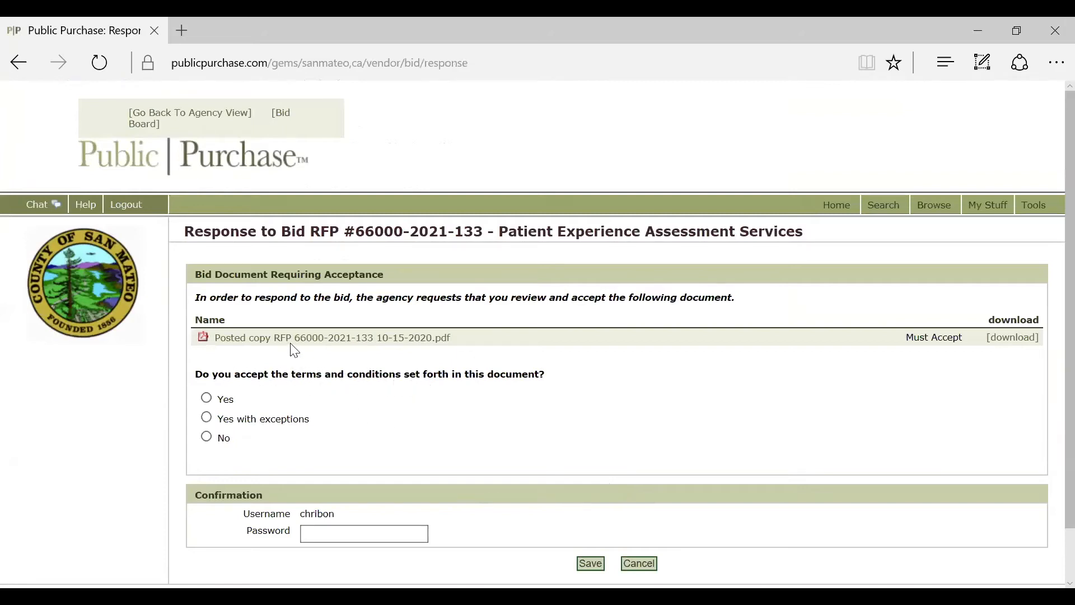
Step: Accept the bid's terms, enter the account password, and save the acceptance
left_click(225, 401)
scroll(336, 417, "down", 2)
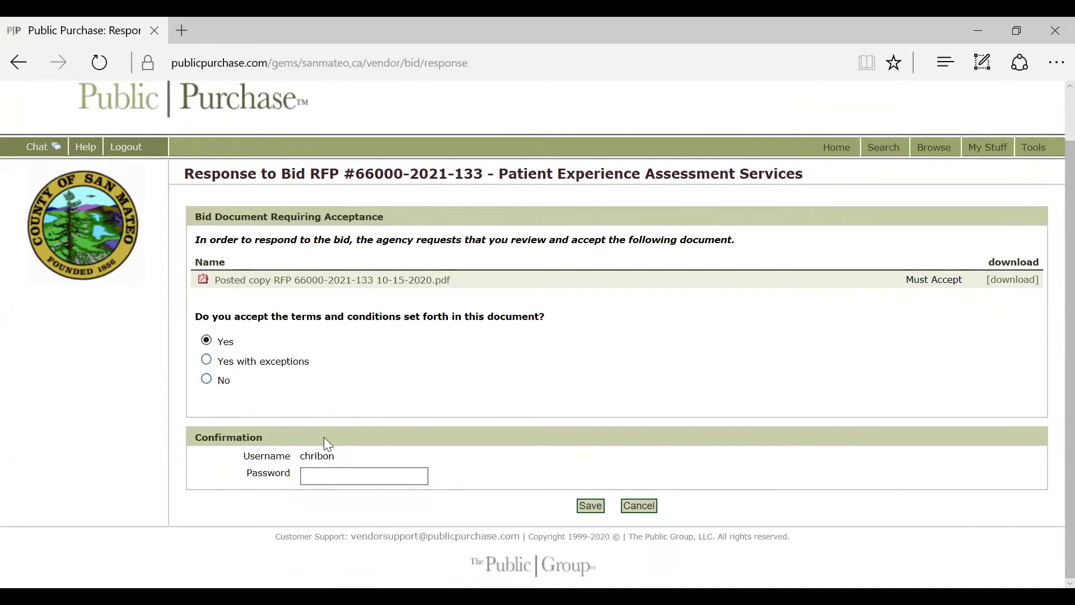
left_click(368, 480)
type("********")
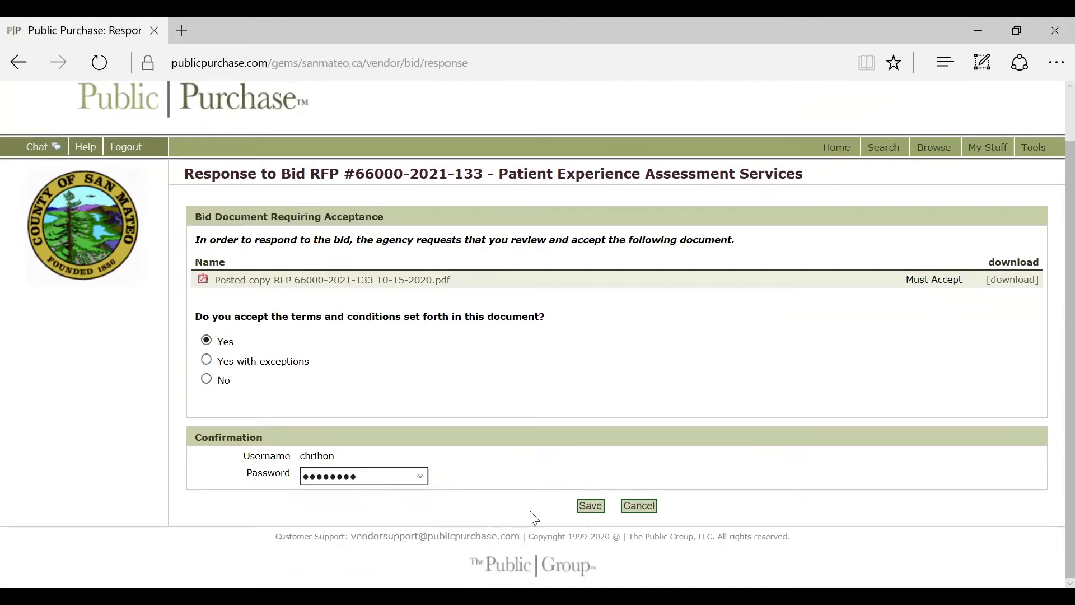
left_click(589, 510)
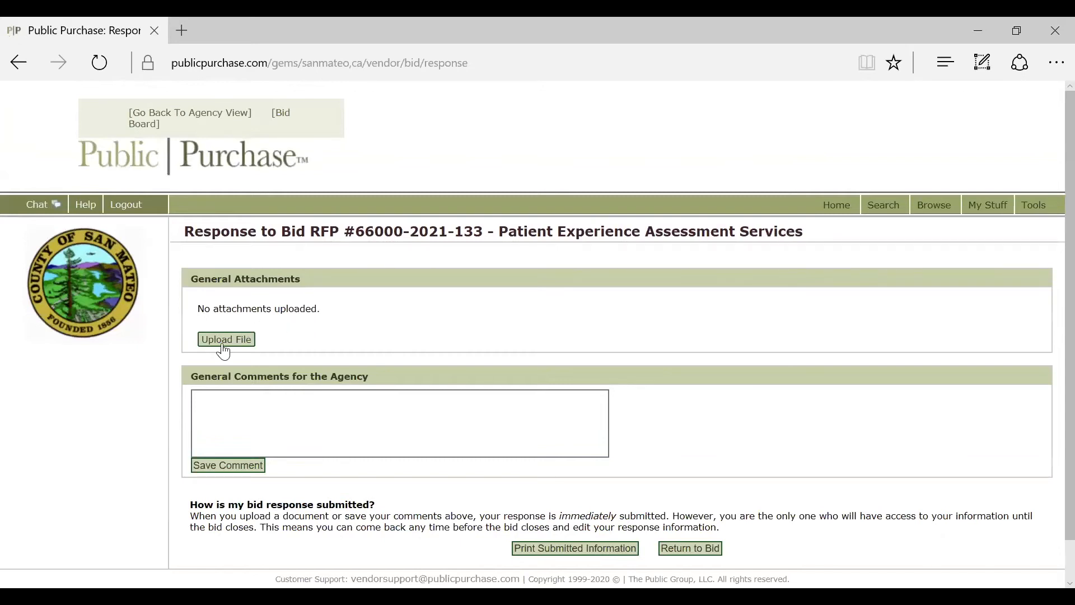
left_click(252, 407)
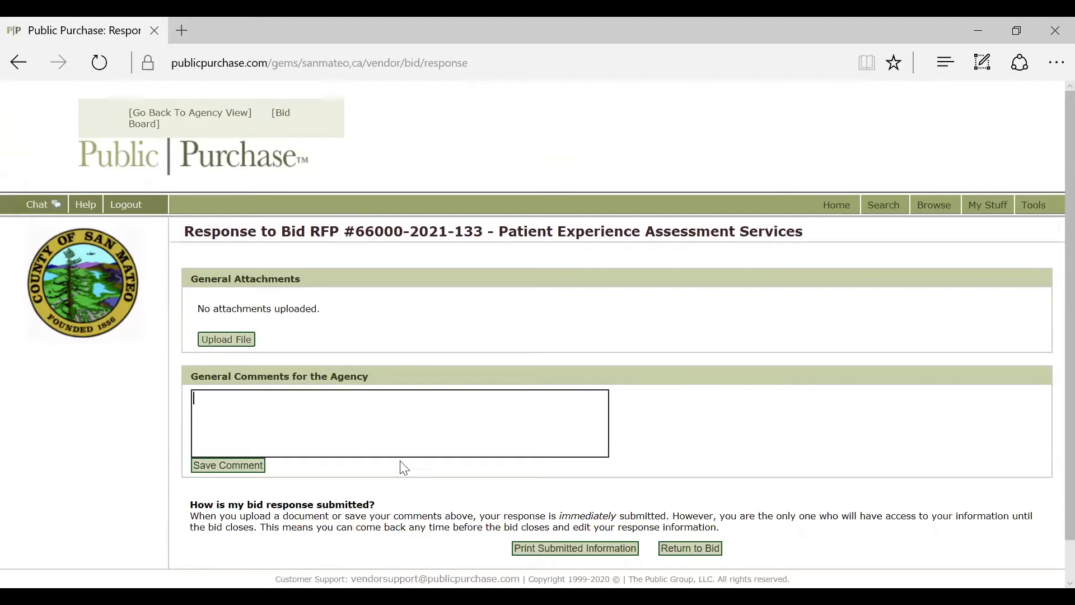
scroll(493, 504, "down", 1)
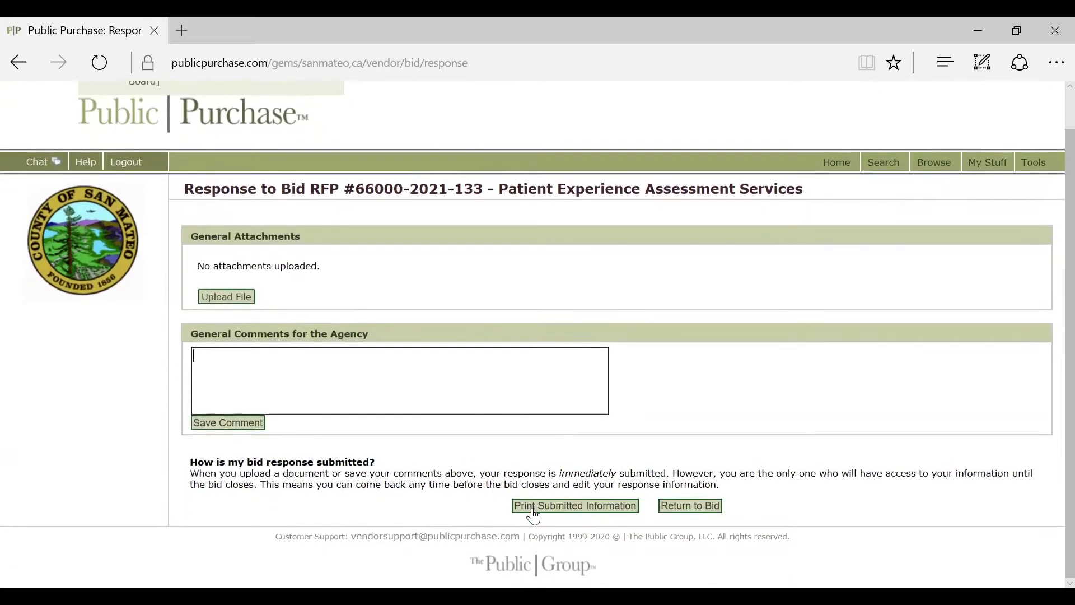
left_click(678, 507)
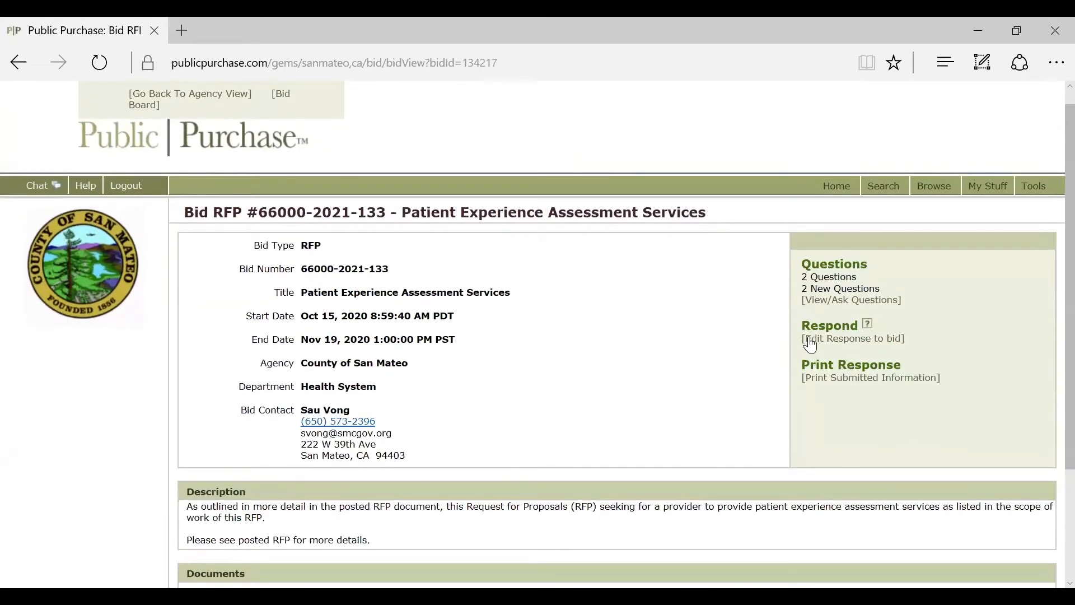
left_click(810, 343)
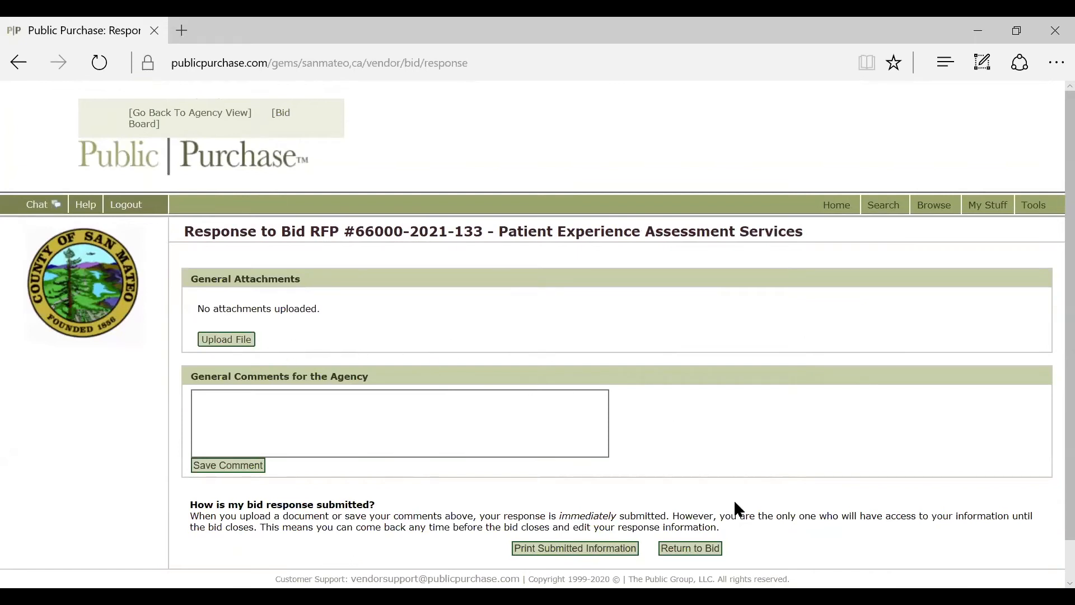
left_click(707, 552)
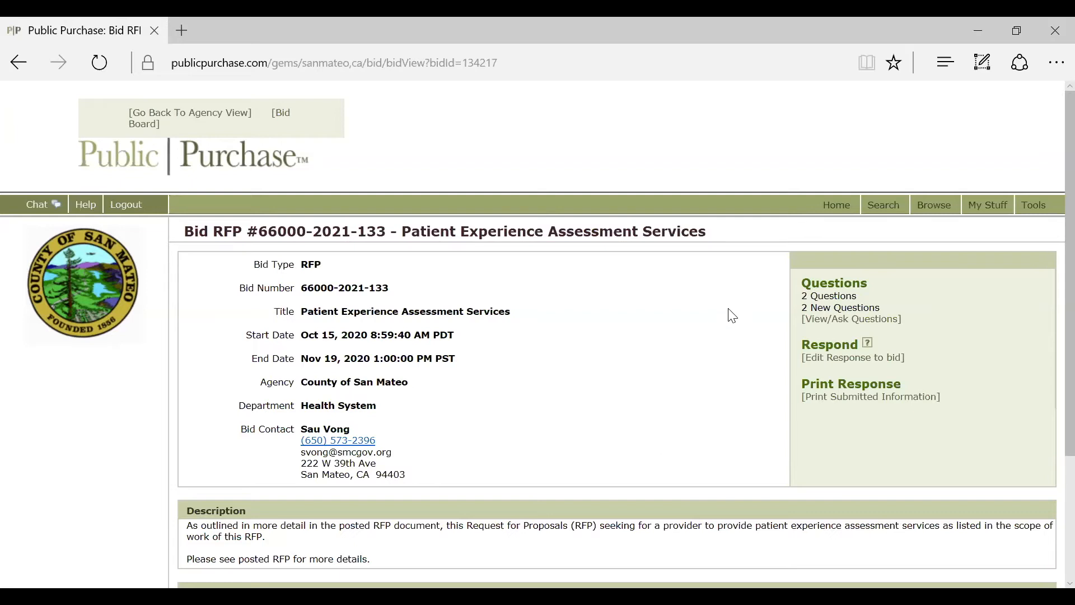
left_click(837, 206)
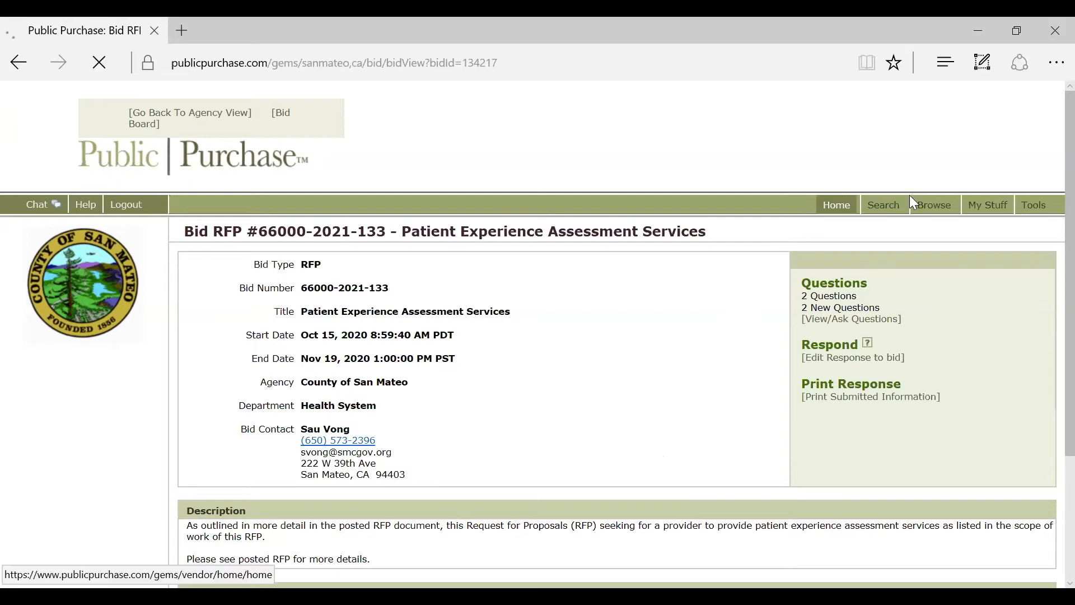
Step: Select California and County of San Mateo, then switch from its open bids to closed bids
left_click(1050, 234)
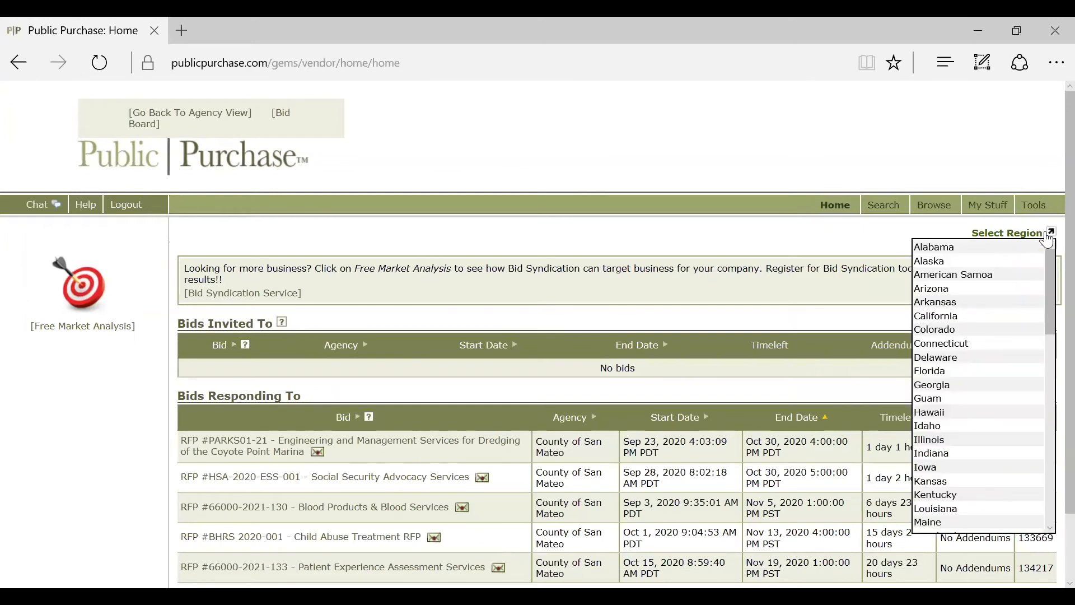
left_click(991, 317)
left_click(1049, 247)
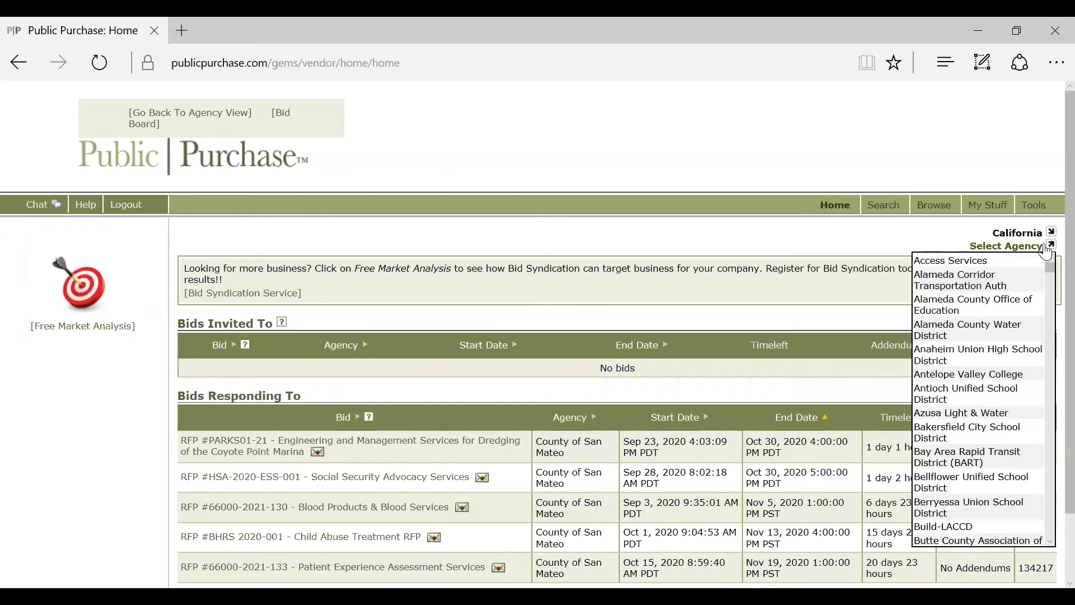
scroll(1000, 465, "down", 10)
scroll(1006, 475, "down", 20)
scroll(1001, 485, "down", 15)
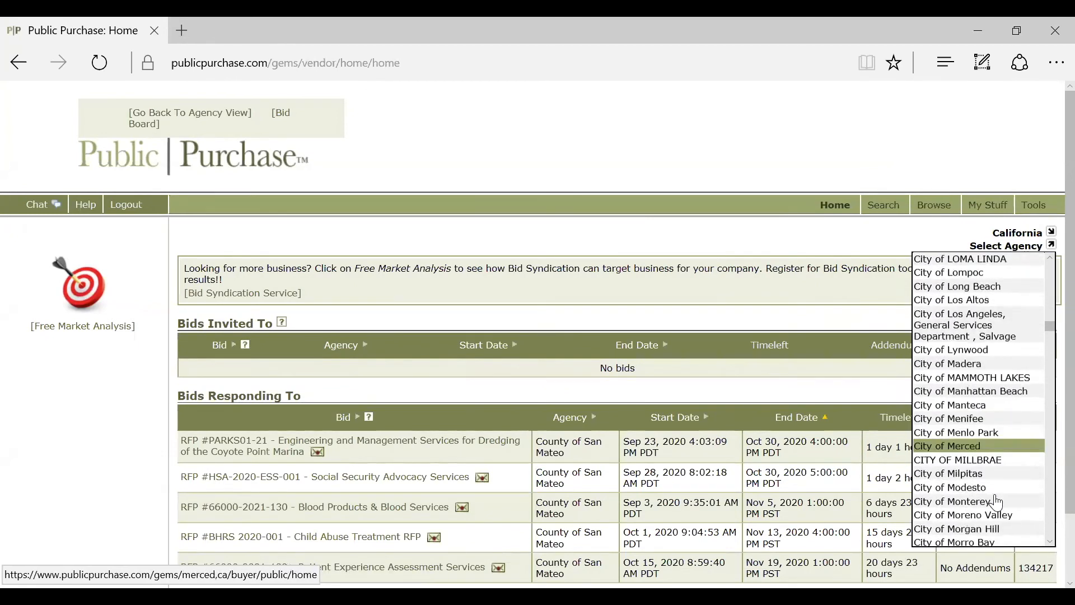
scroll(999, 498, "down", 15)
scroll(1014, 488, "down", 15)
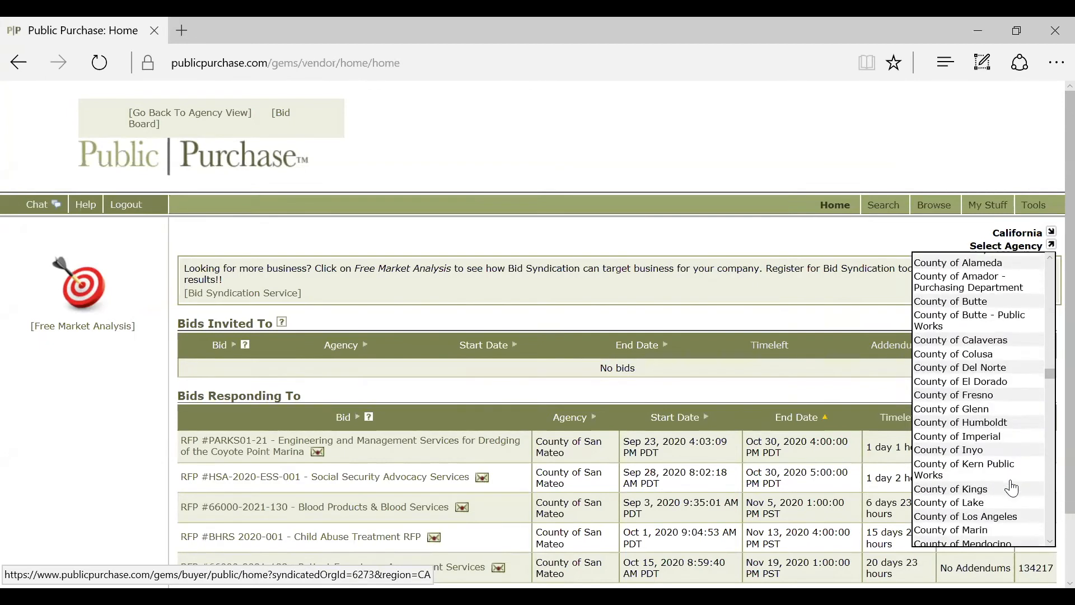
scroll(1014, 489, "down", 5)
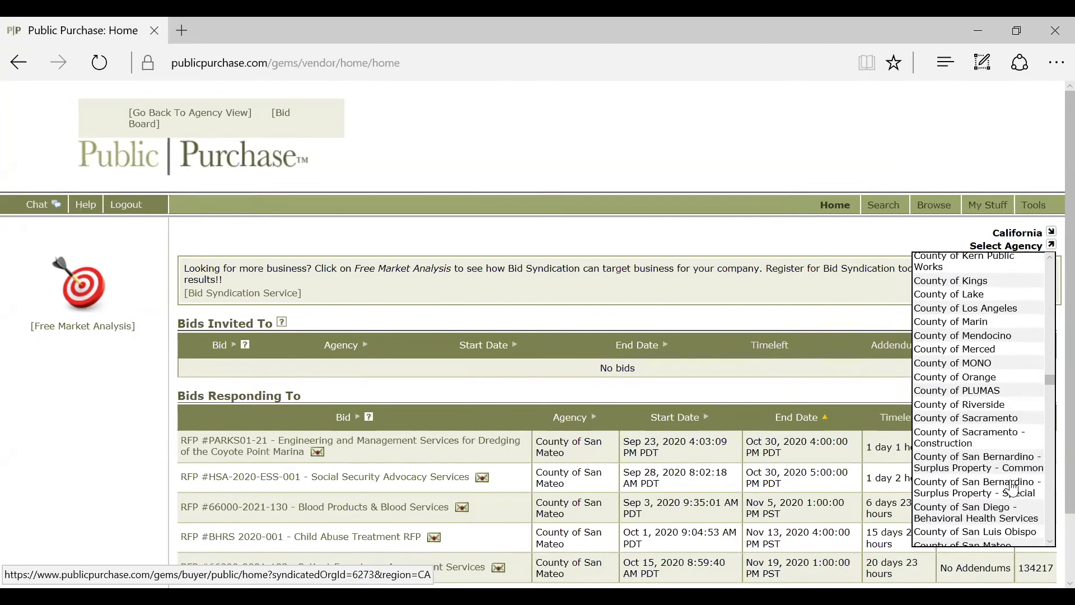
left_click(1006, 548)
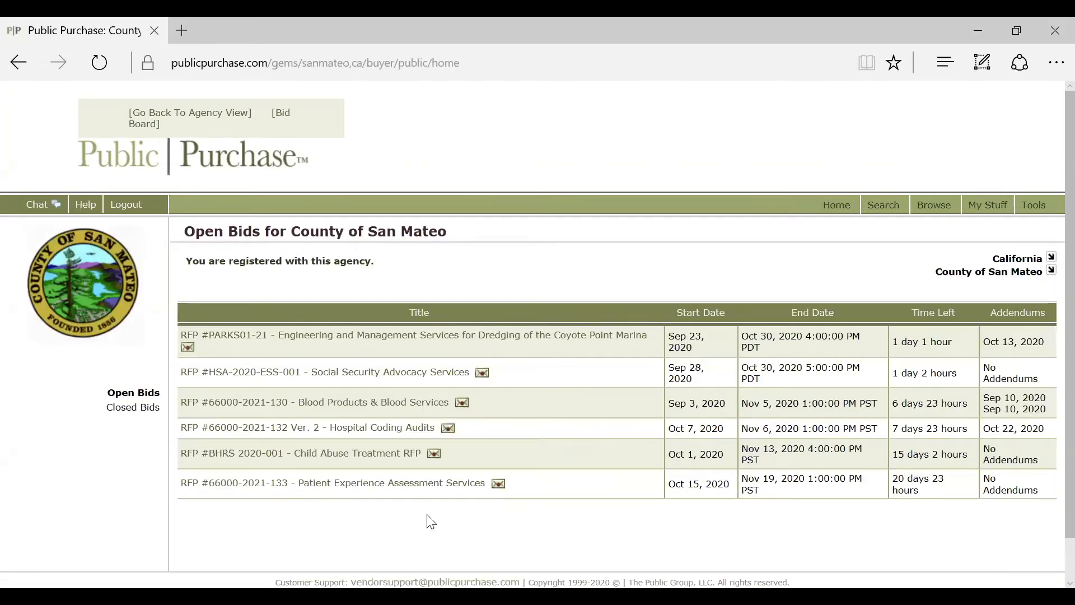
left_click(151, 413)
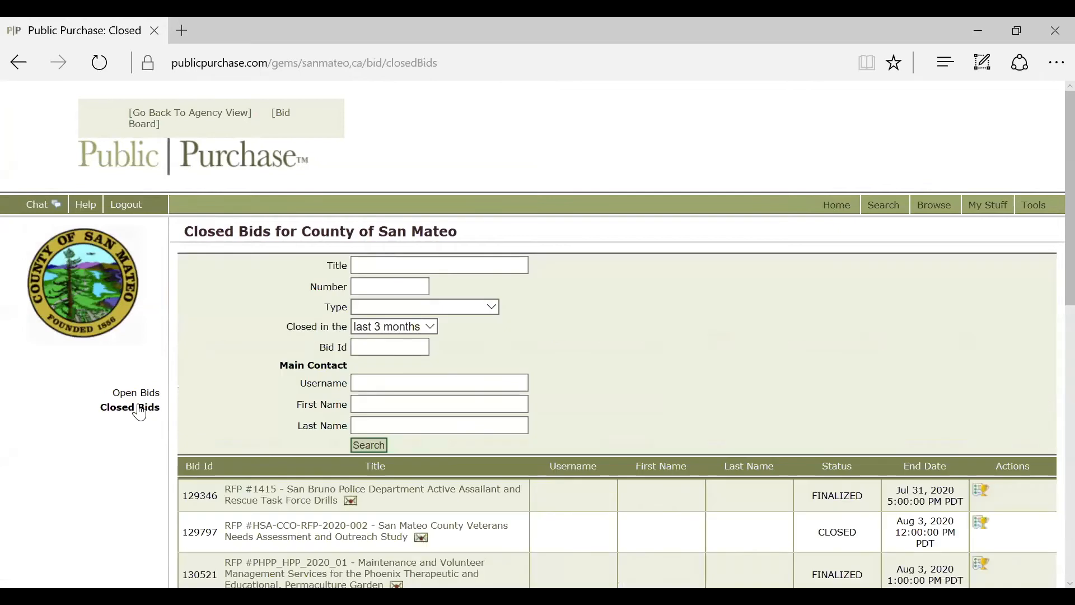
Step: Open closed RFP #1415 San Bruno Police drills bid and its Intent to Award PDF
scroll(110, 438, "down", 5)
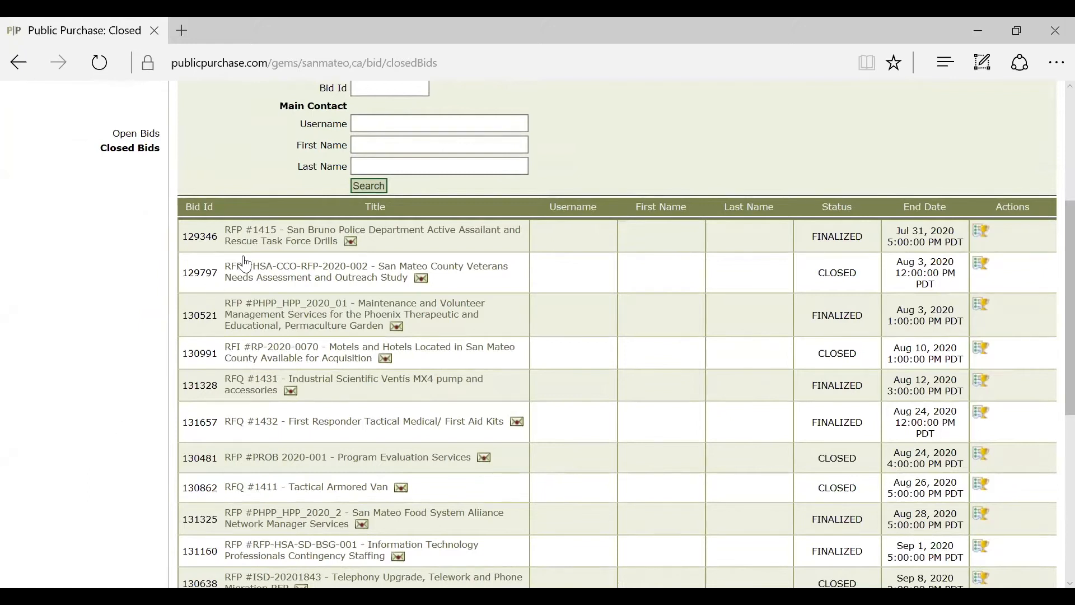
left_click(315, 236)
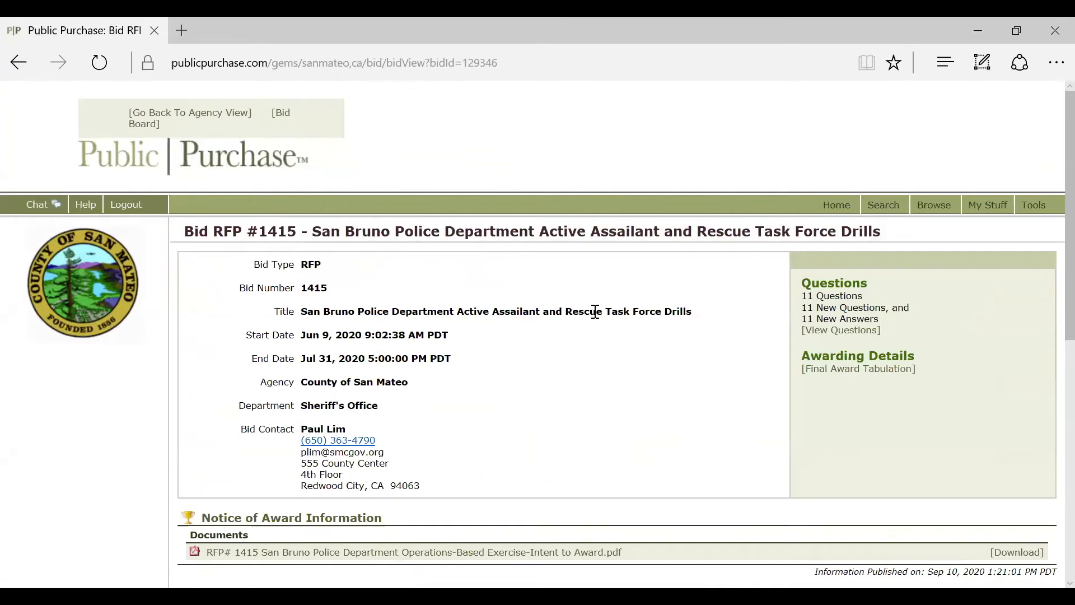
scroll(529, 359, "down", 3)
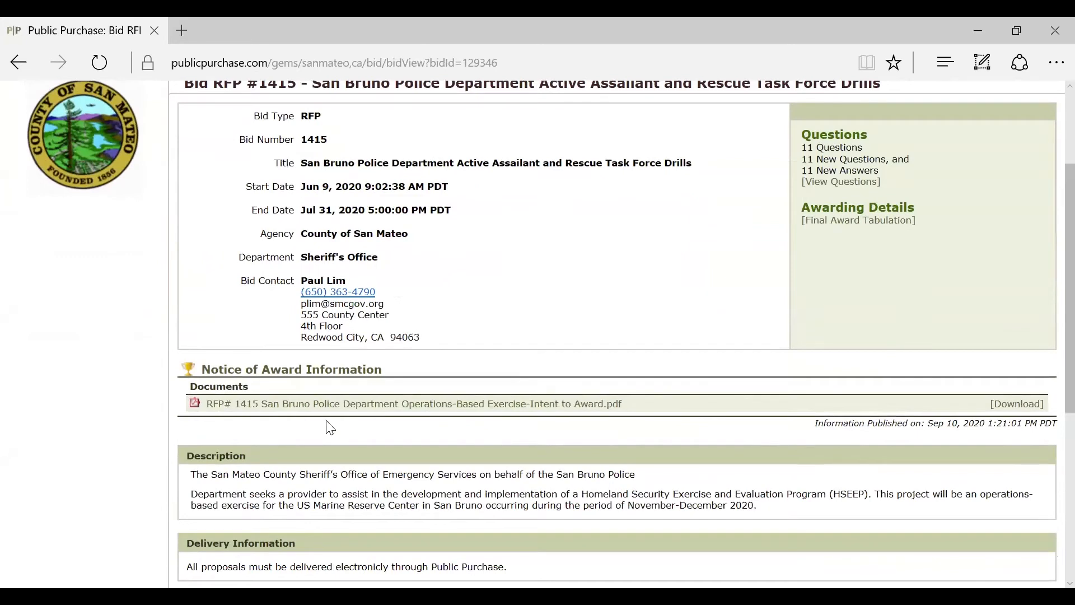
left_click(370, 405)
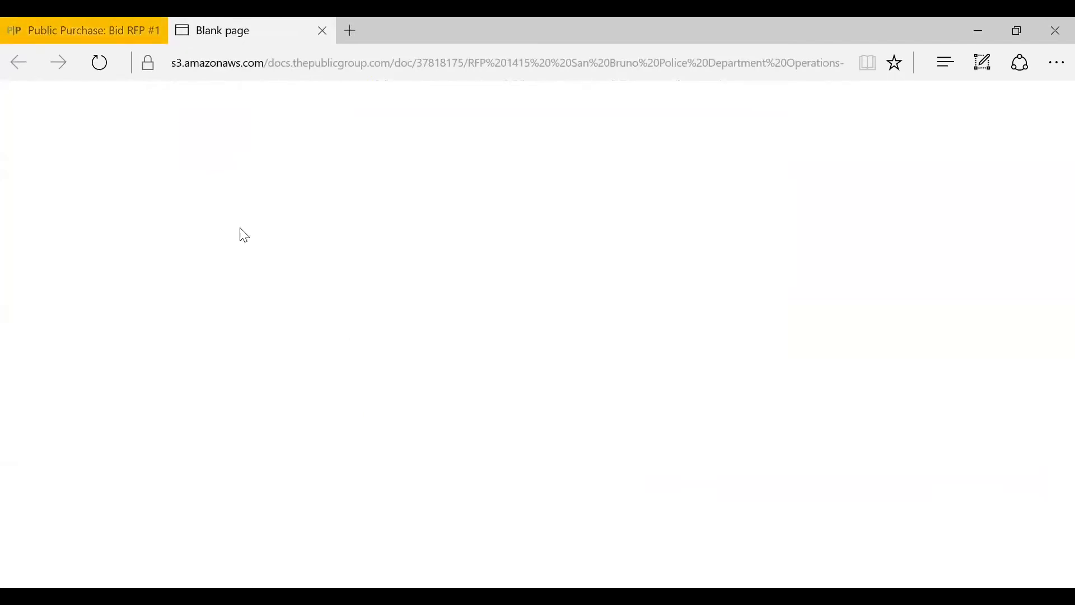
left_click(54, 47)
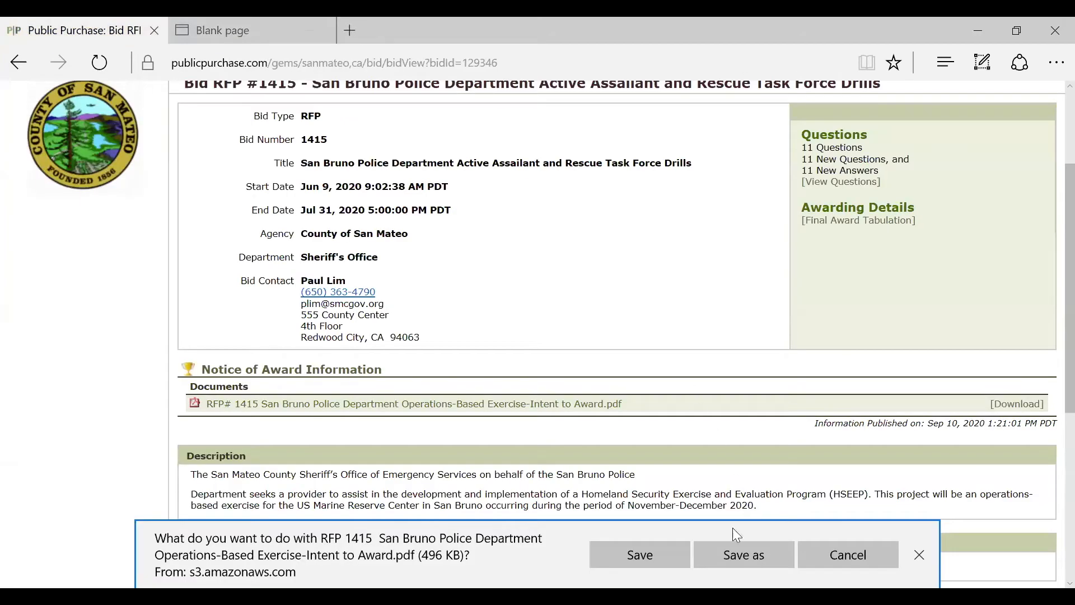
Step: Save and open the RFP #1415 Intent to Award PDF, read it, then return to the bid tab
left_click(663, 558)
left_click(663, 558)
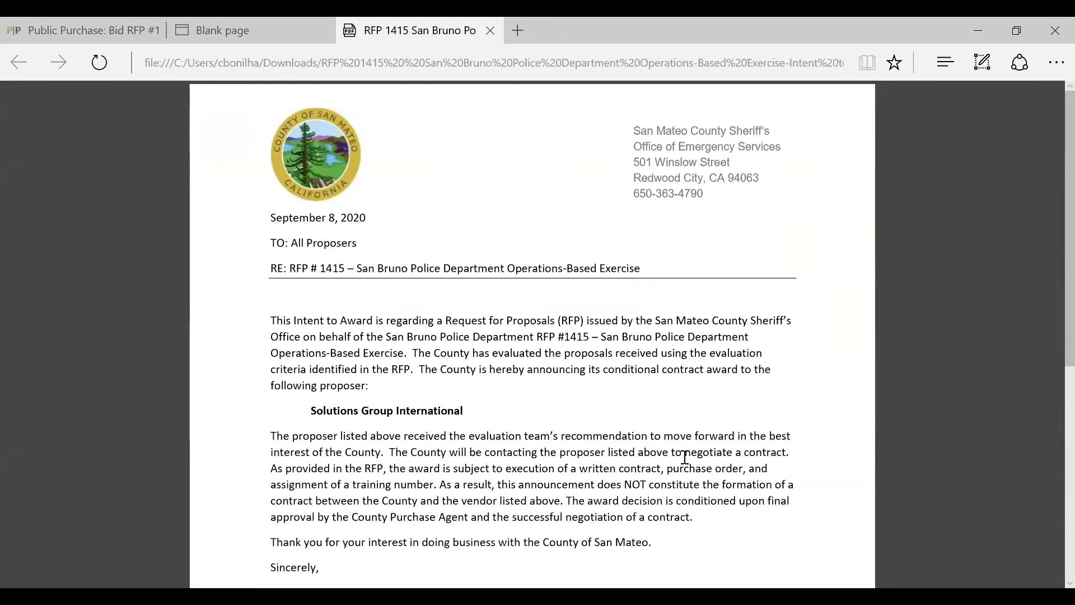
scroll(684, 458, "down", 3)
scroll(684, 452, "up", 3)
key("ctrl+Tab")
scroll(535, 241, "up", 3)
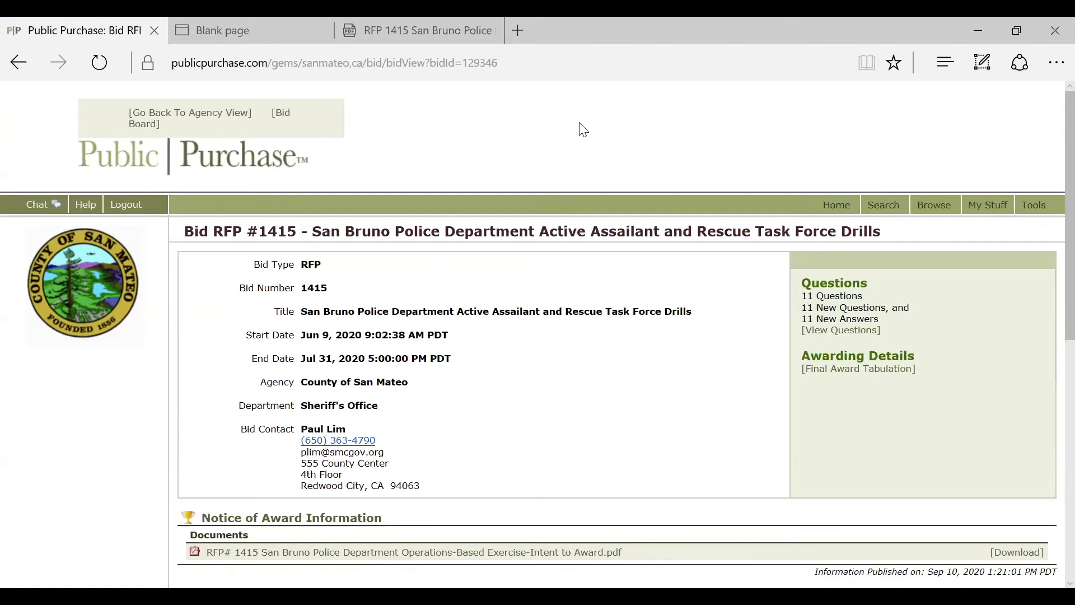
Step: Review the RFP #1415 bid page, then return home to the five San Mateo RFPs being responded to
scroll(582, 135, "down", 8)
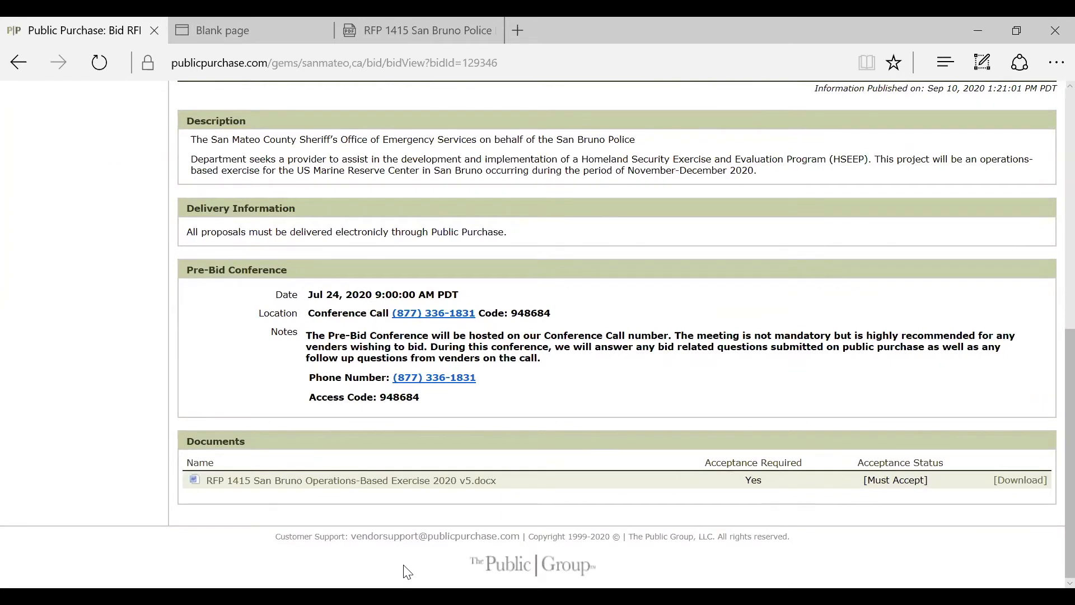
scroll(407, 571, "up", 8)
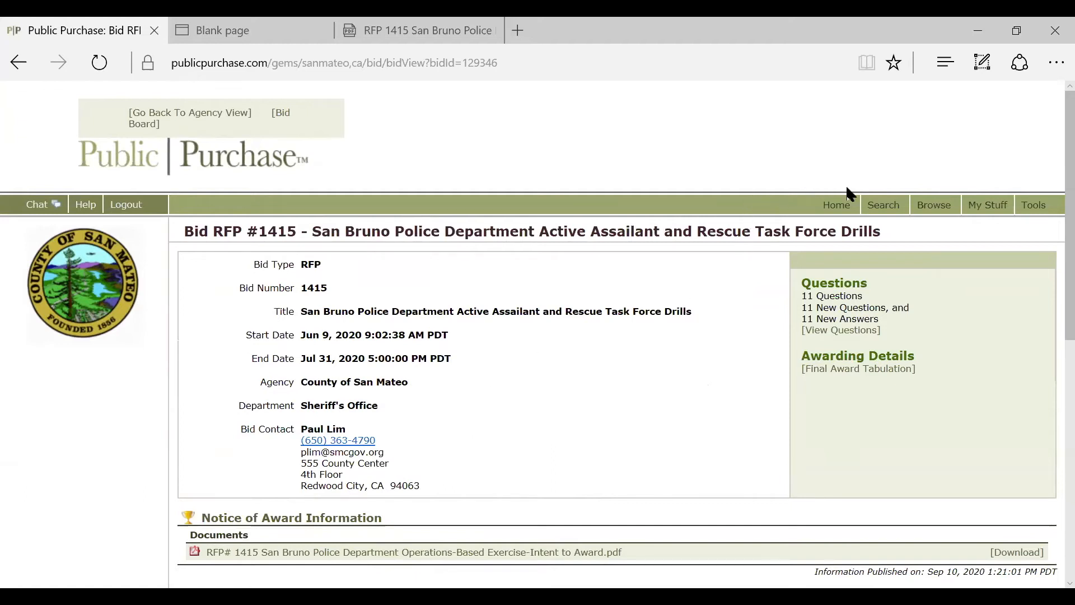
left_click(850, 205)
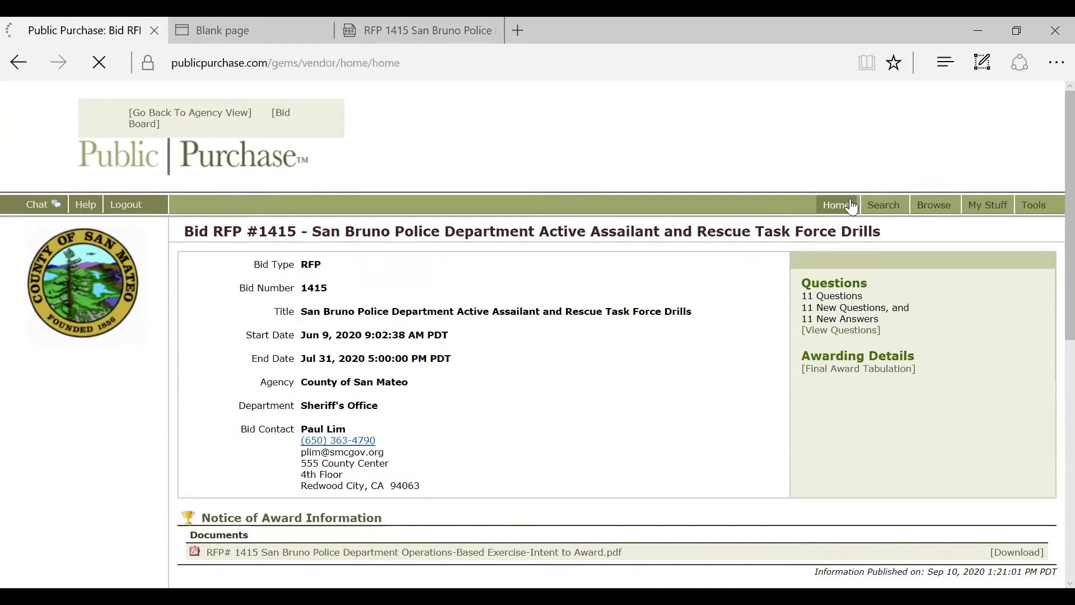
scroll(716, 164, "down", 1)
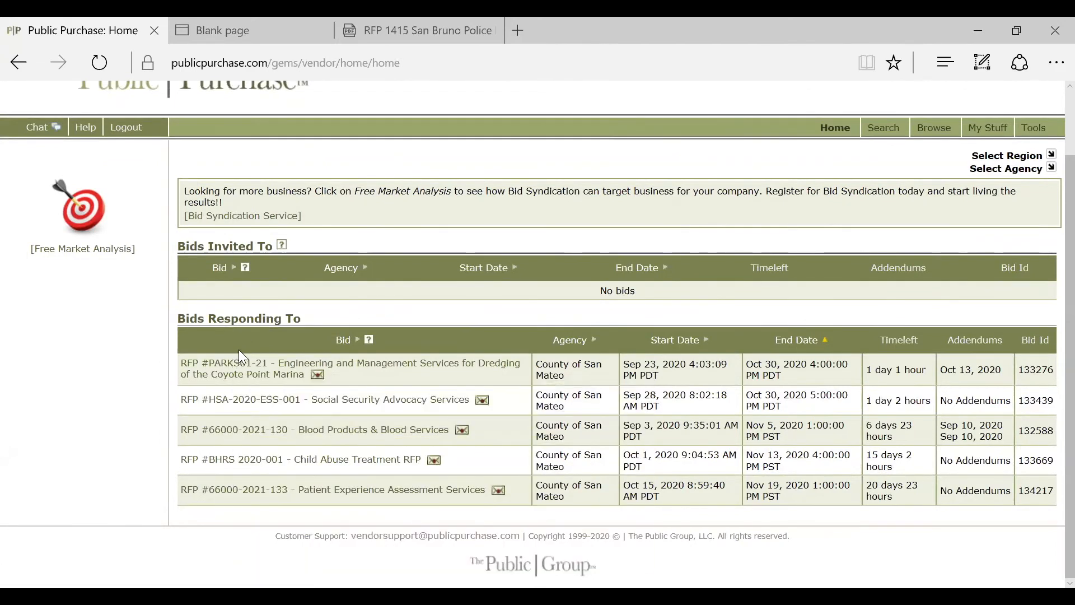
mouse_move(261, 494)
scroll(846, 554, "up", 2)
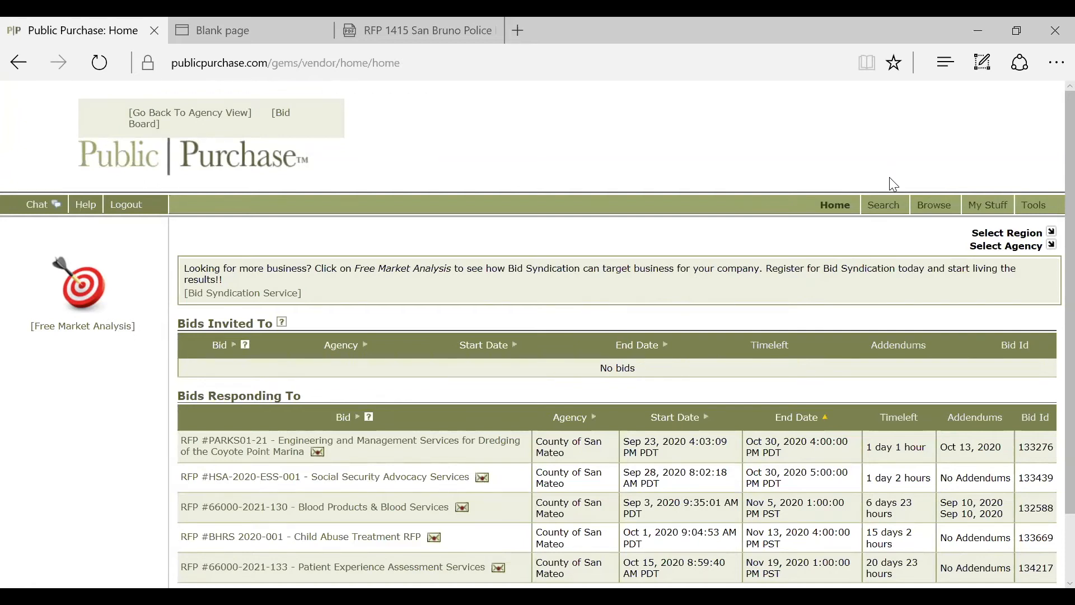
Step: Look over the bid search form's Agency Name, Region (left at All), ending date and Bid Id fields
left_click(879, 214)
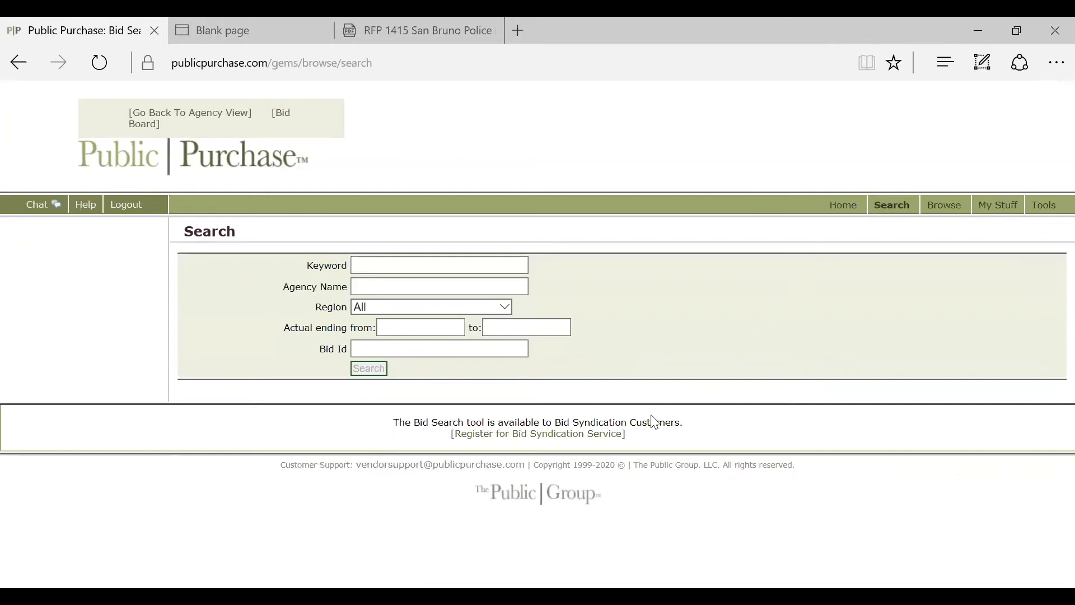
left_click(458, 282)
left_click(454, 309)
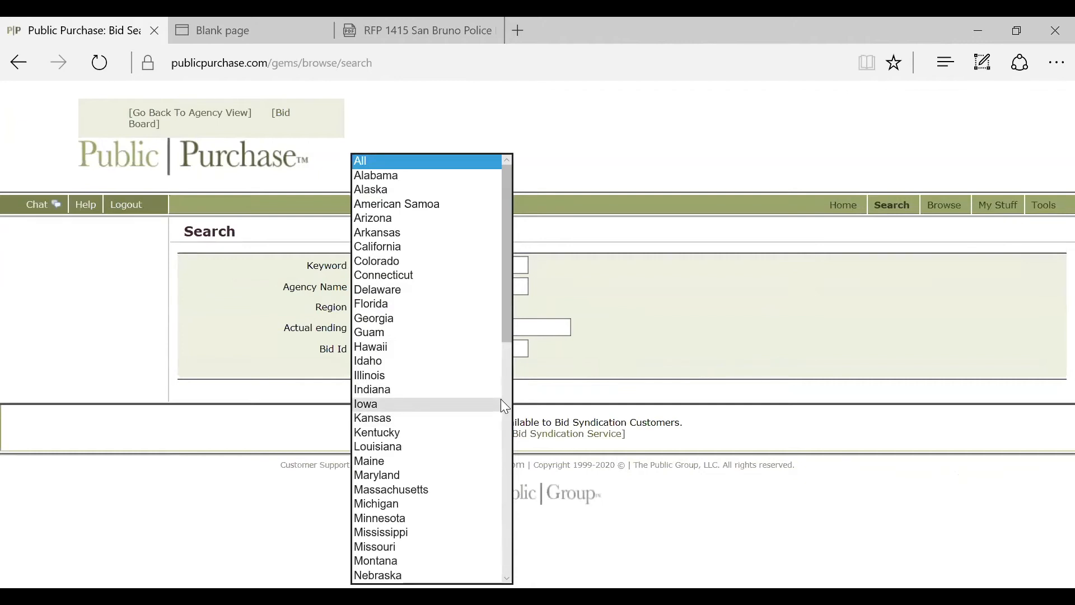
left_click(644, 378)
left_click(443, 327)
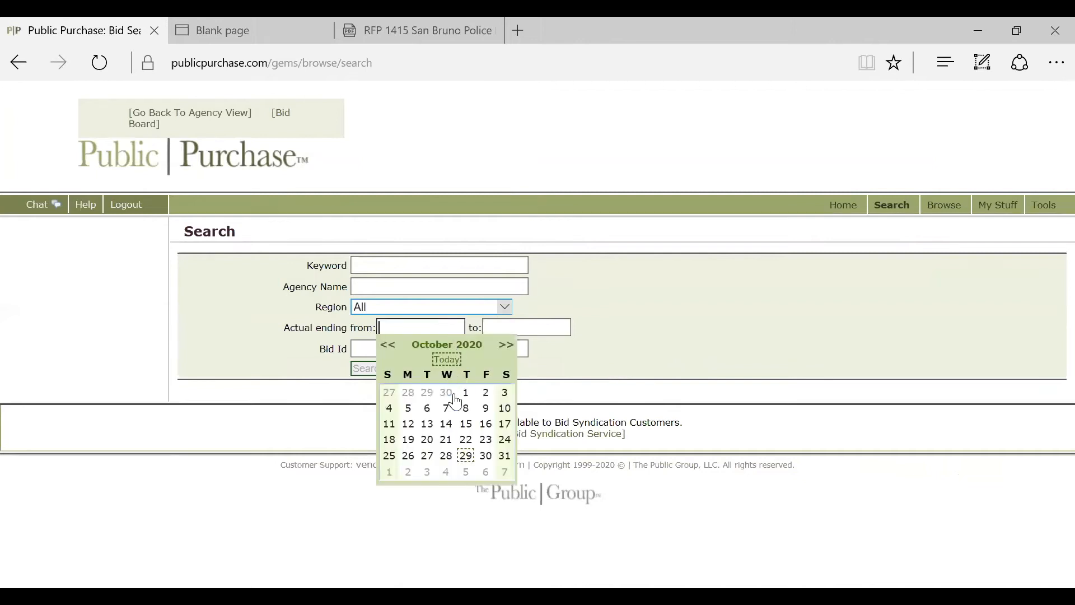
left_click(648, 375)
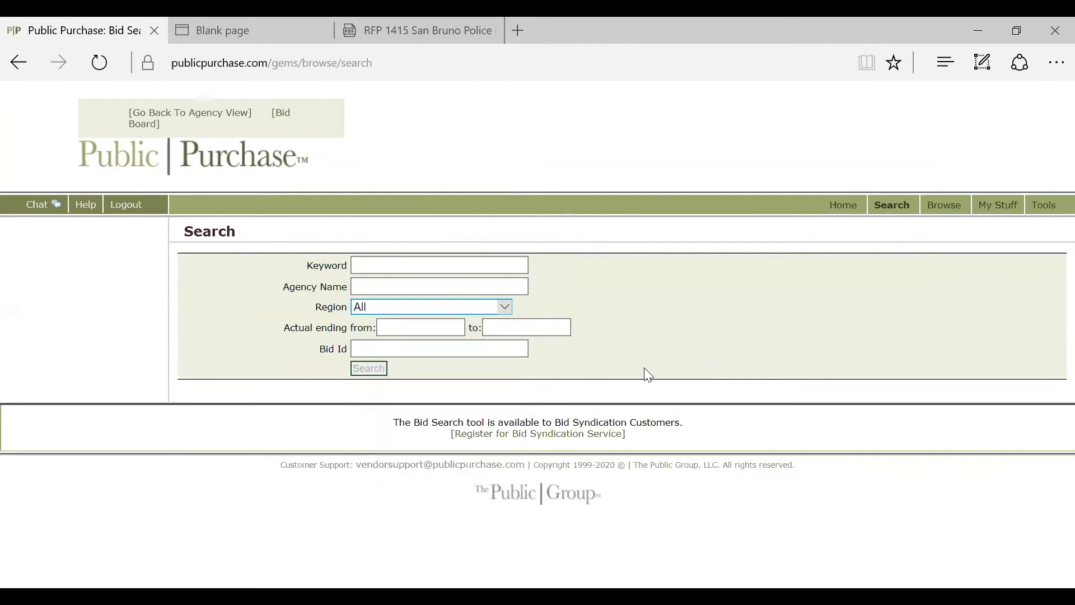
left_click(513, 348)
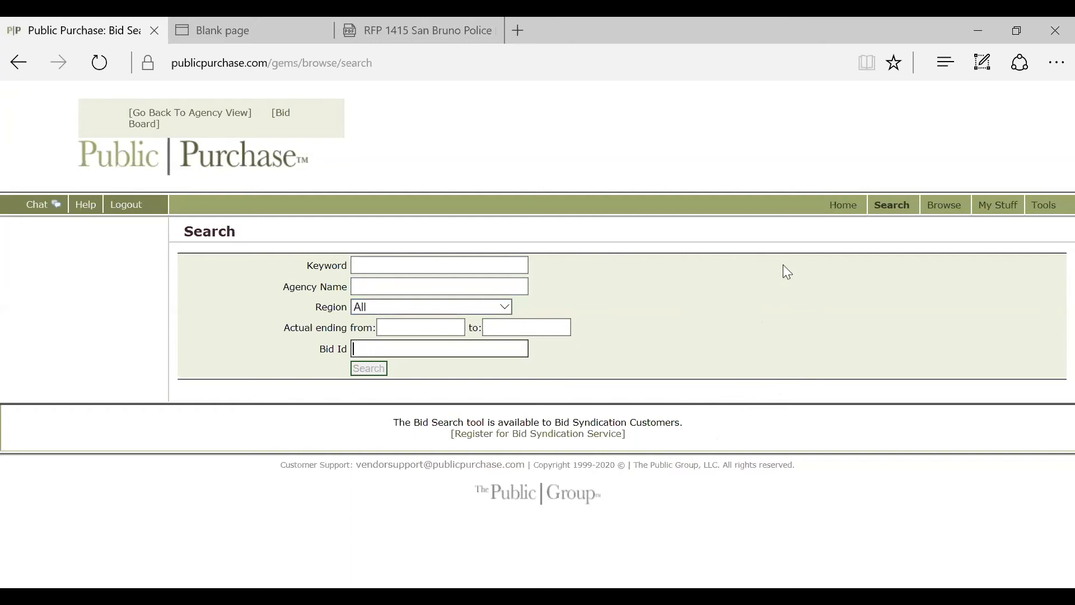
left_click(948, 209)
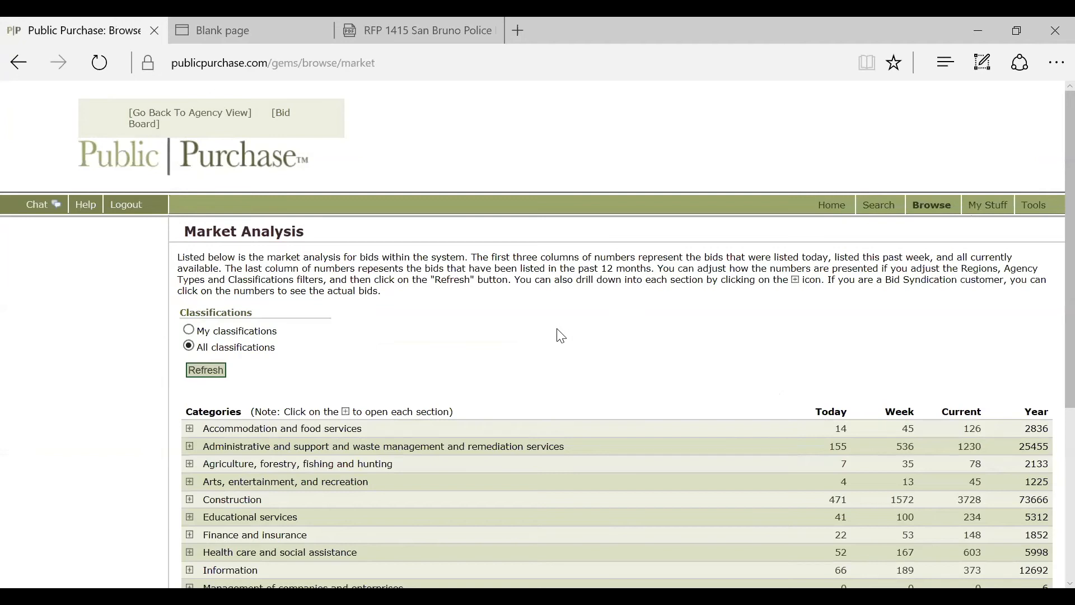
Step: Scroll through the Market Analysis table of bid counts per category, led by Manufacturing
scroll(562, 336, "down", 1)
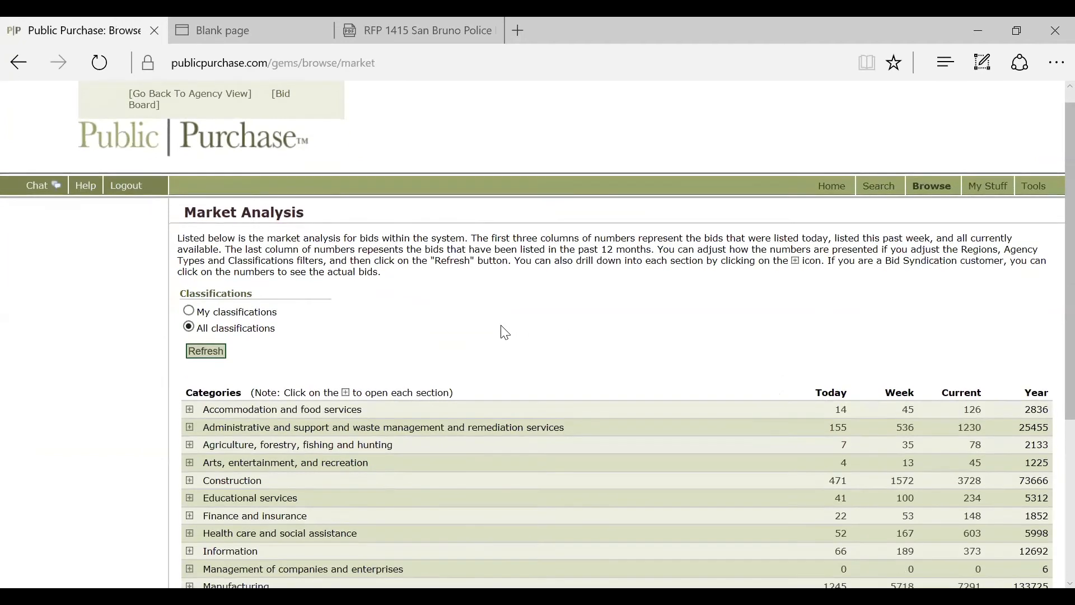
scroll(487, 331, "down", 5)
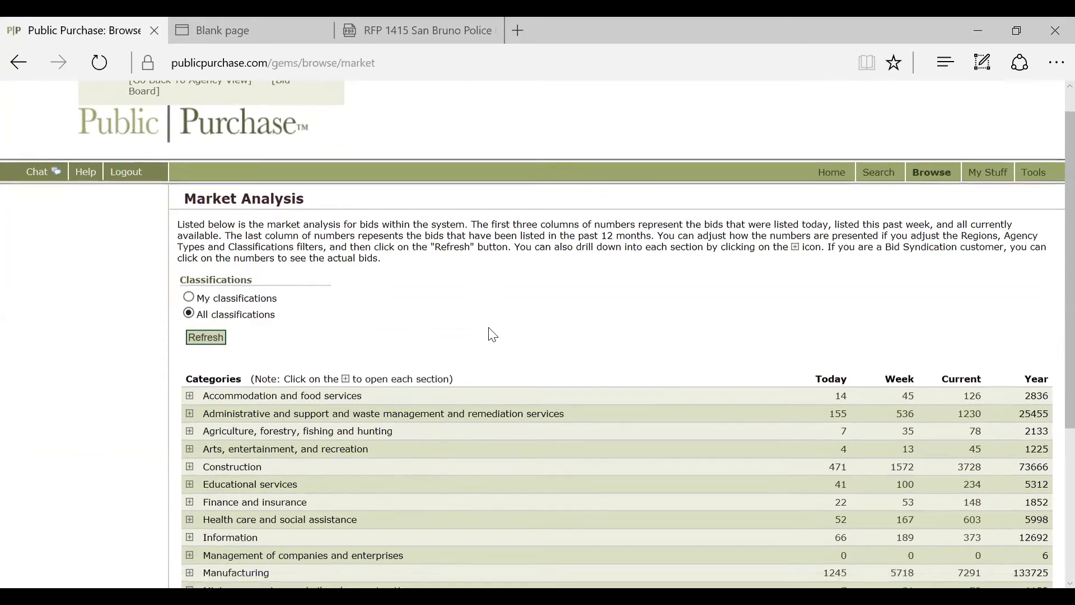
scroll(516, 361, "up", 5)
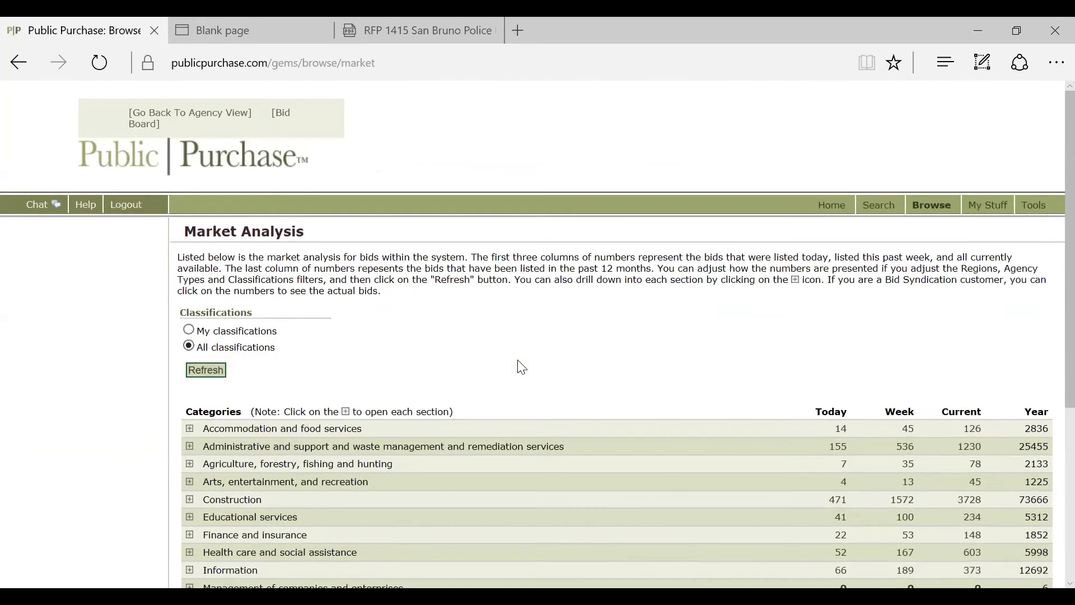
scroll(552, 358, "down", 5)
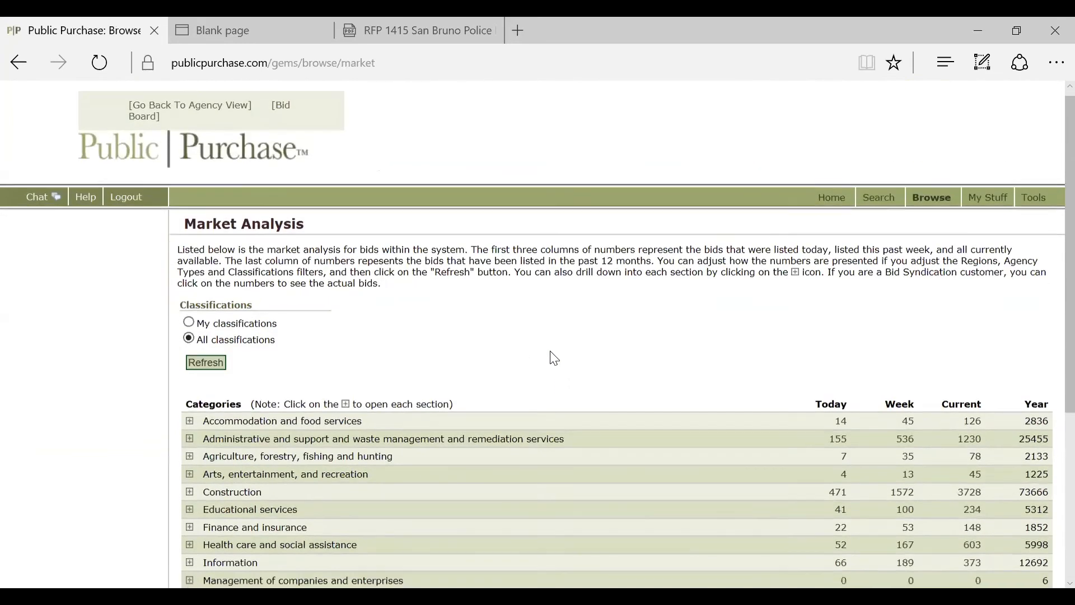
scroll(361, 471, "up", 5)
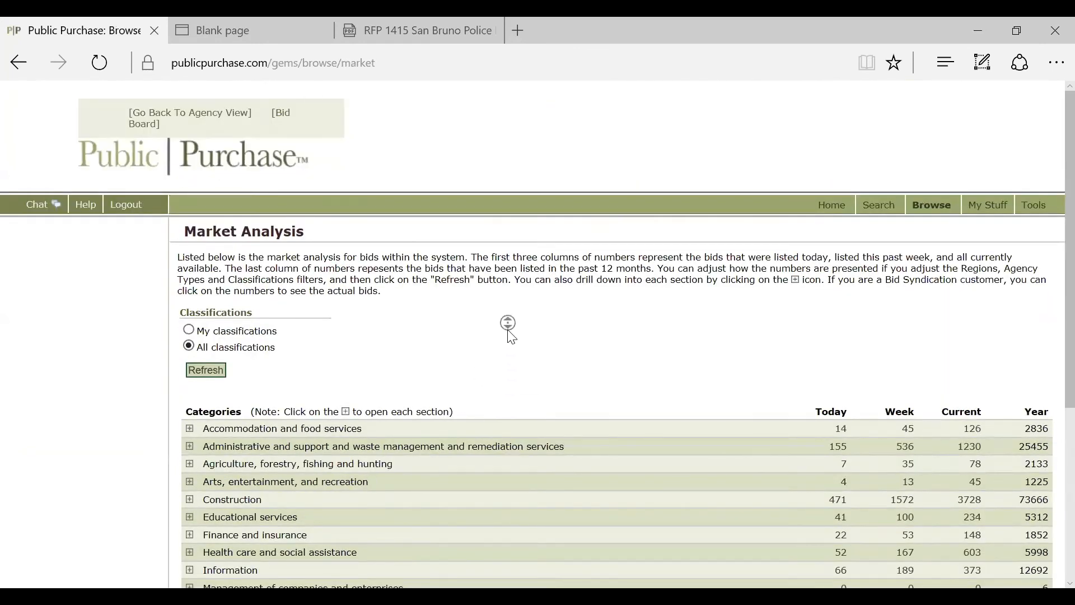
scroll(507, 331, "down", 1)
scroll(507, 350, "down", 3)
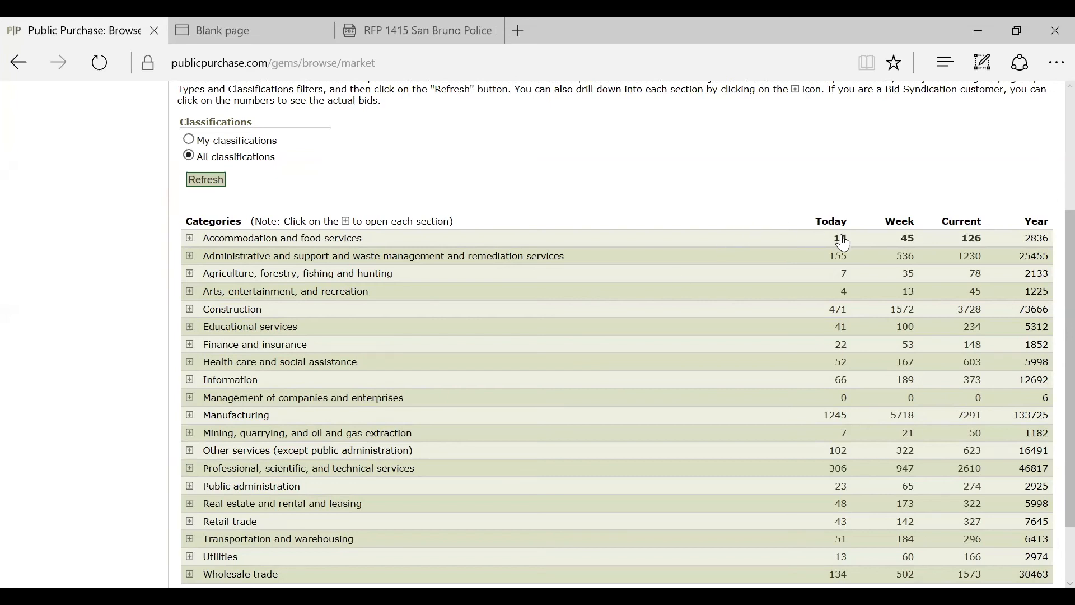
scroll(829, 340, "up", 3)
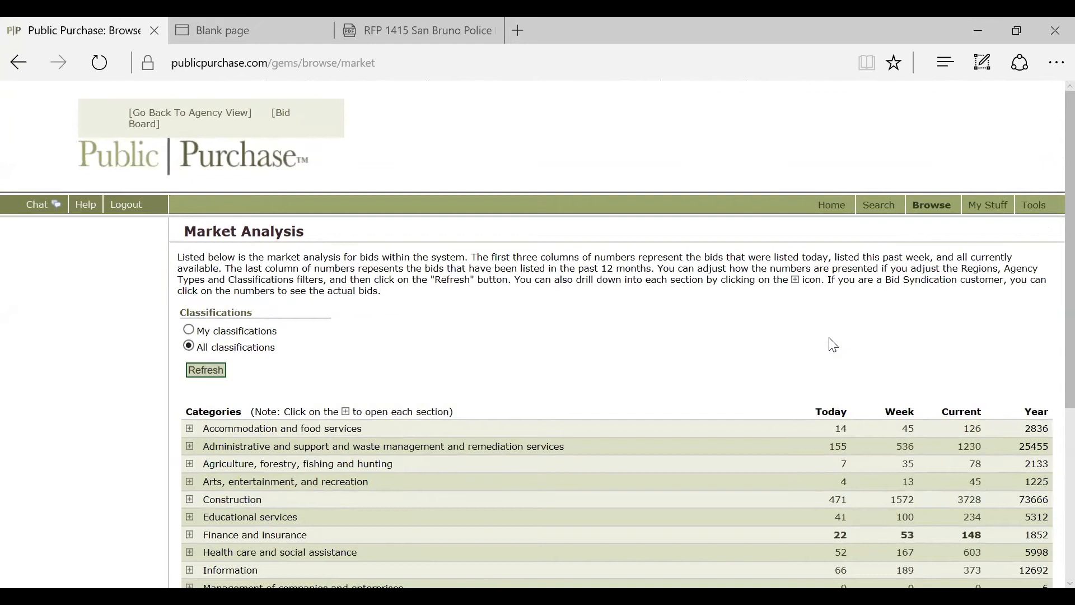
Step: Review the user profile and message inbox, then the vendor company's admin settings
left_click(980, 214)
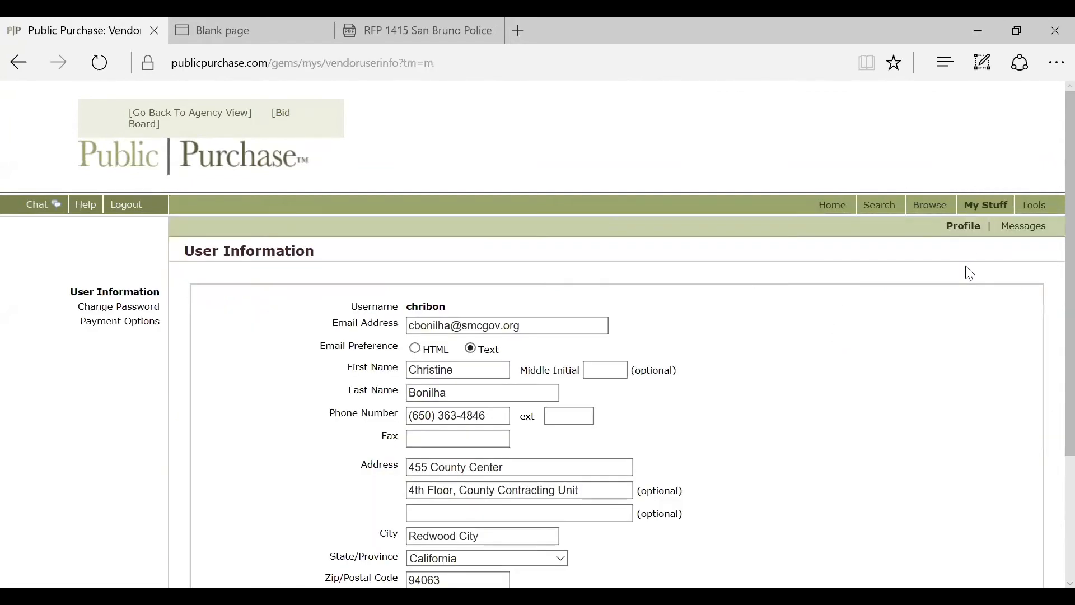
scroll(967, 325, "down", 3)
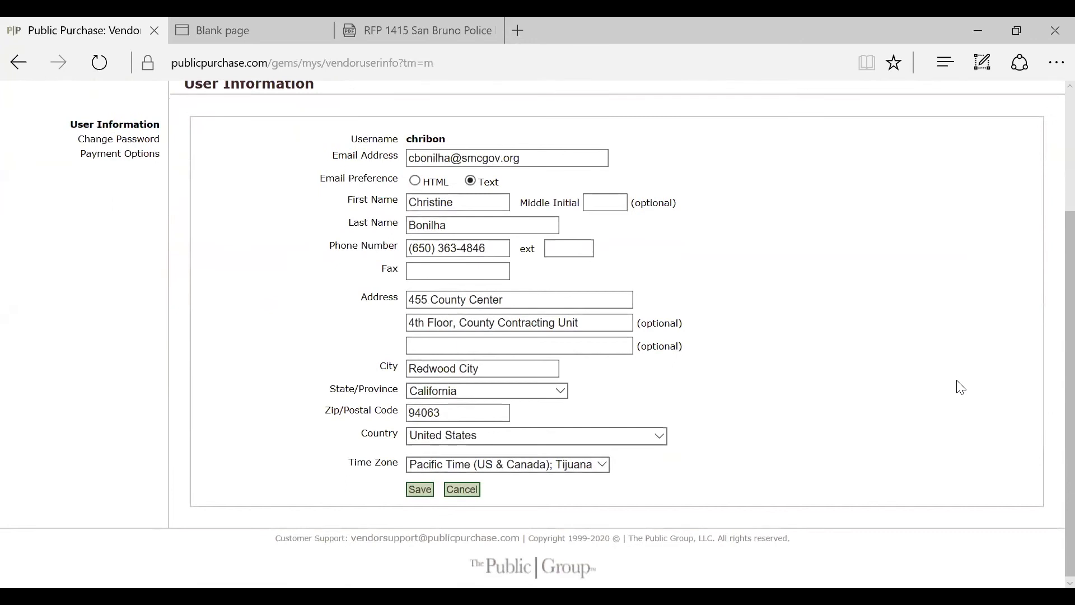
scroll(956, 388, "up", 3)
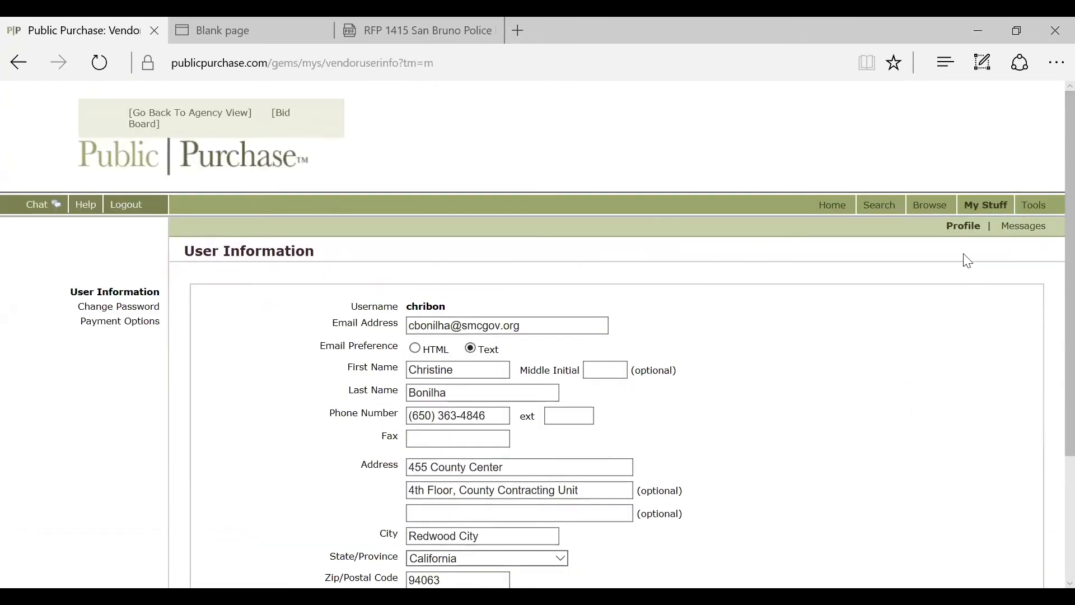
left_click(1042, 232)
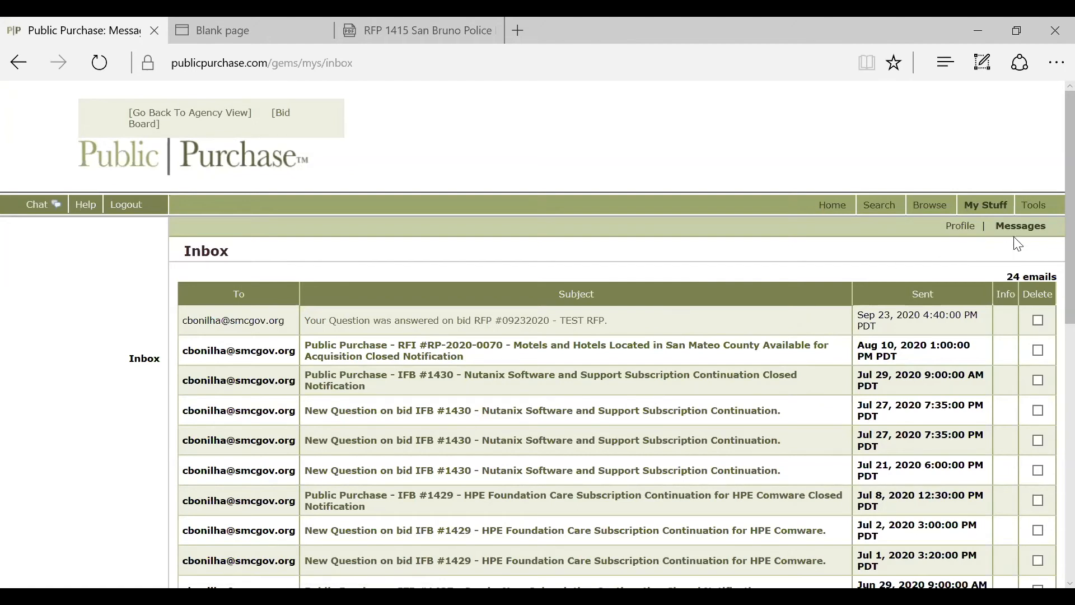
left_click(1033, 208)
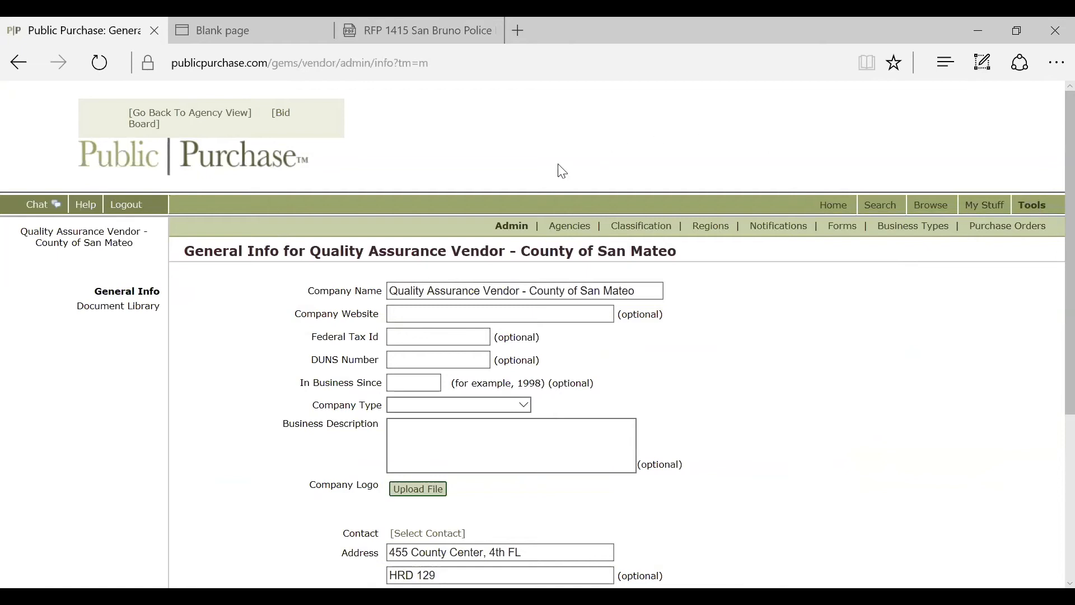
left_click(580, 232)
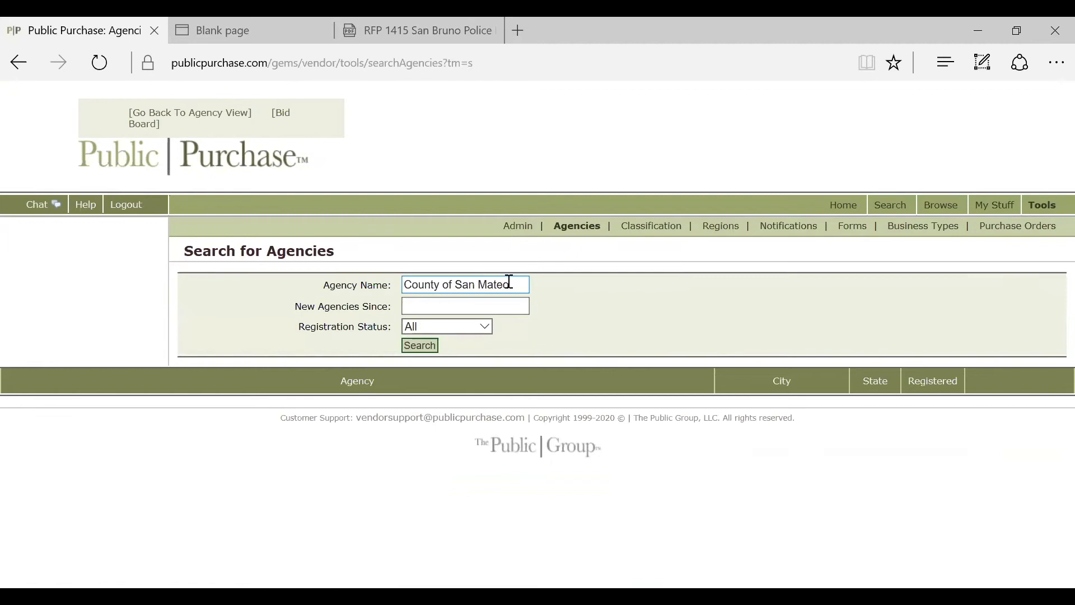
Step: Check the agency search fields with All registration statuses, then view the SIC classifications
left_click(509, 282)
left_click(506, 307)
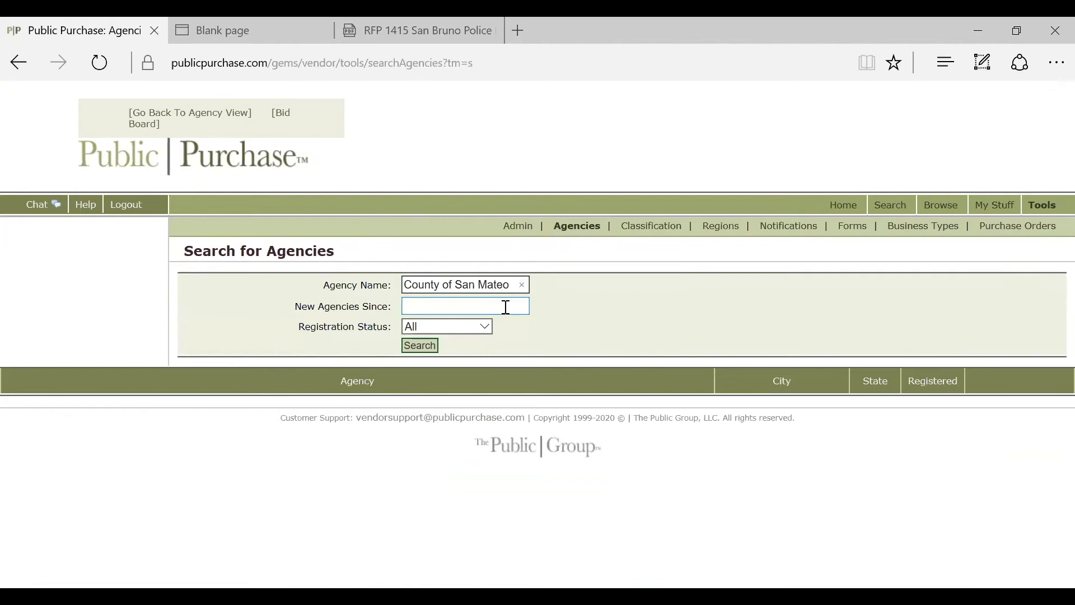
left_click(484, 327)
left_click(483, 328)
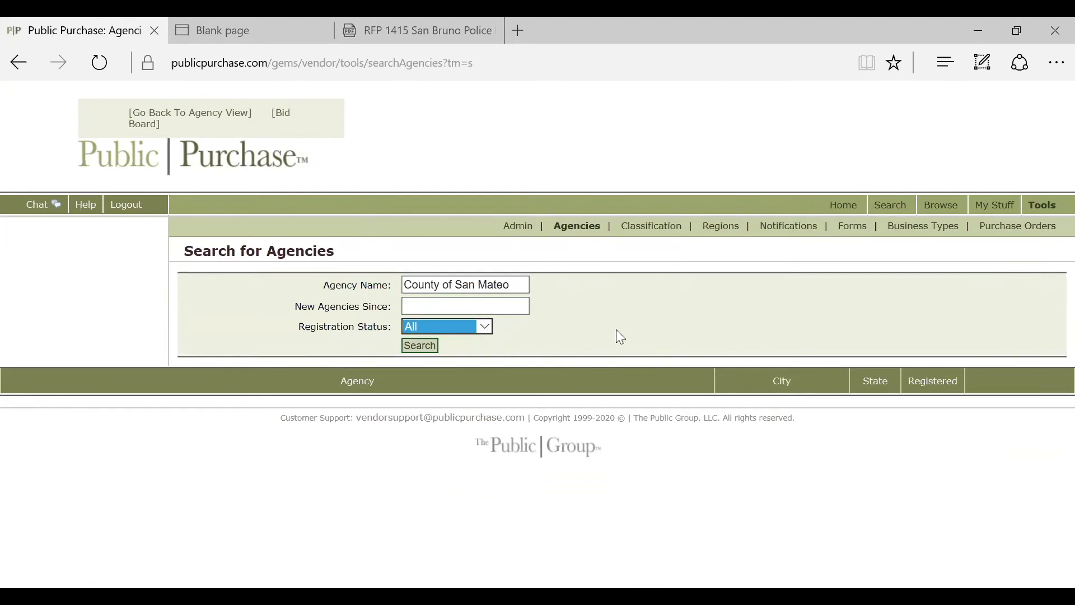
left_click(647, 231)
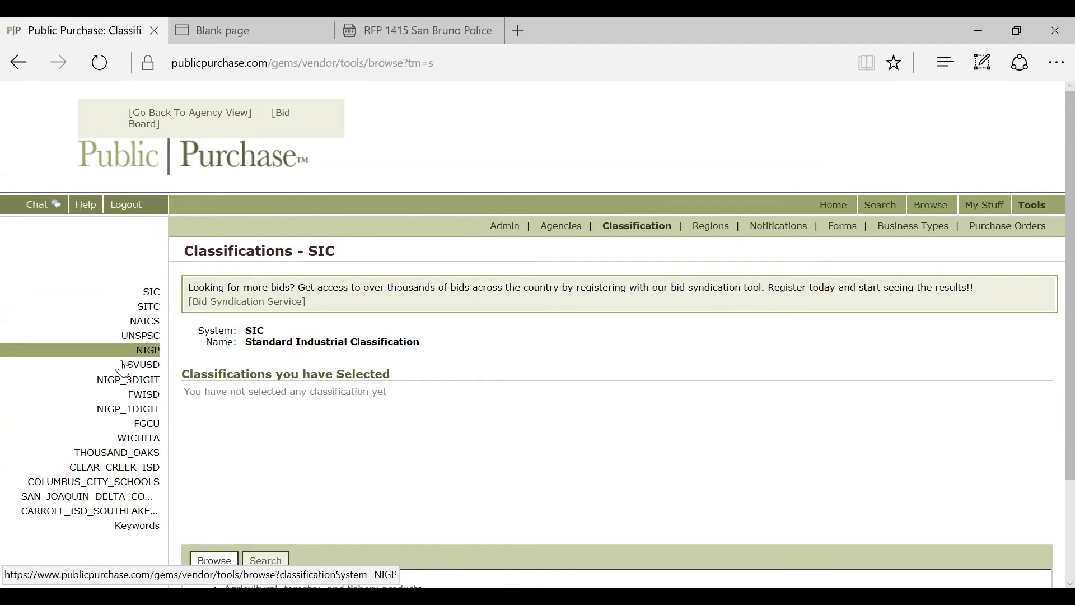
left_click(128, 293)
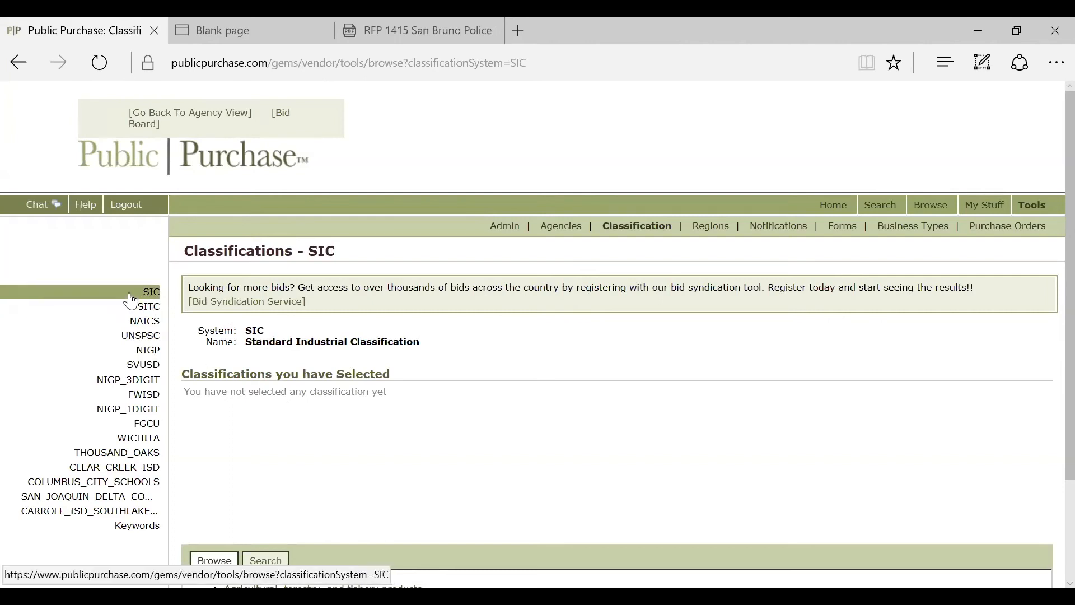
Step: Step through the SITC, NAICS and THOUSAND_OAKS classification systems
left_click(143, 307)
left_click(141, 324)
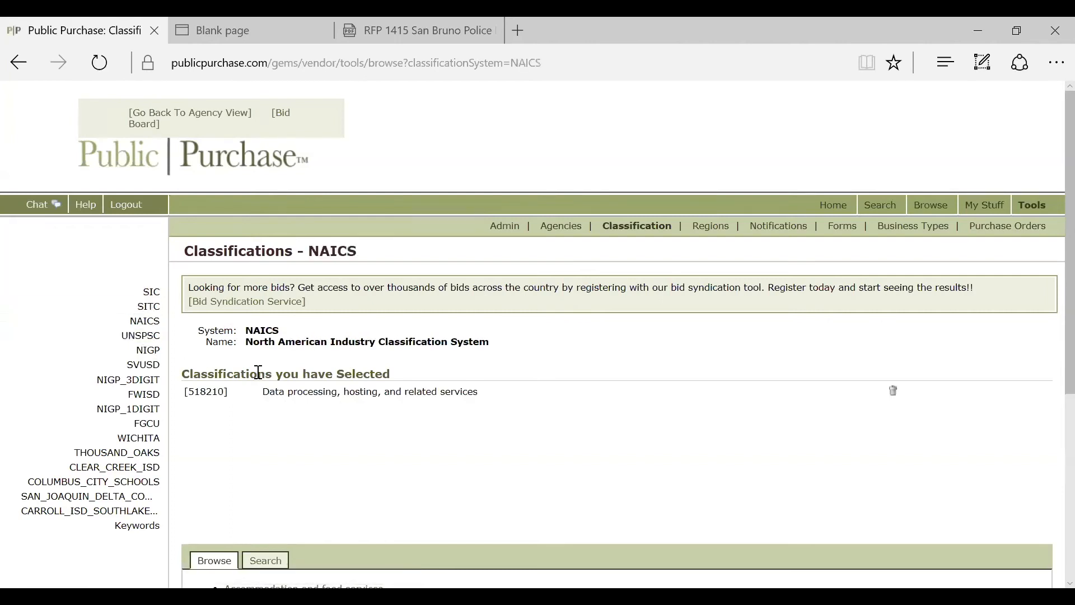
left_click(148, 454)
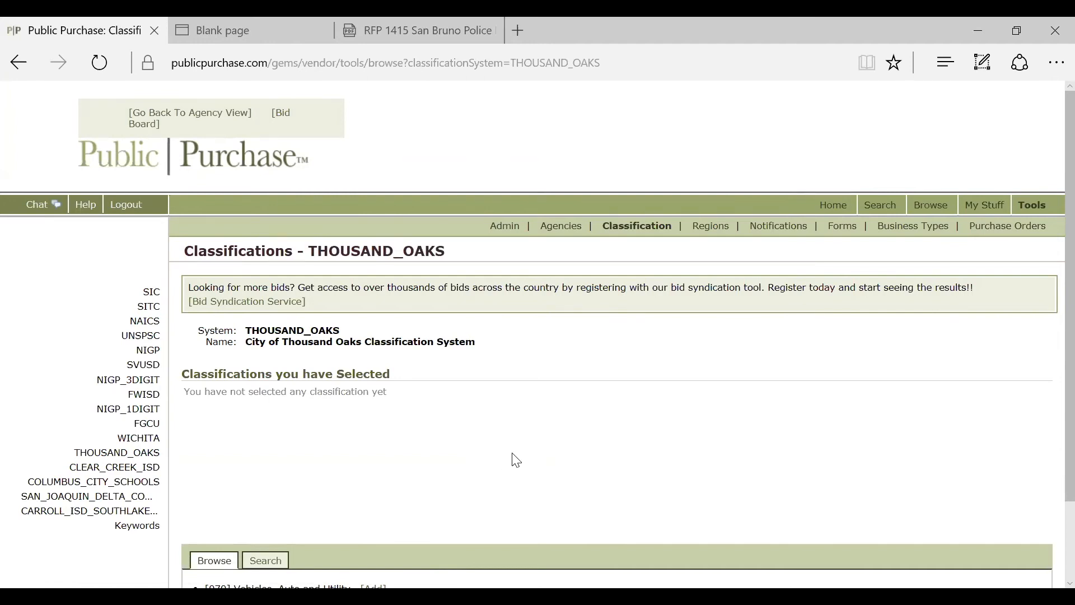
left_click(711, 227)
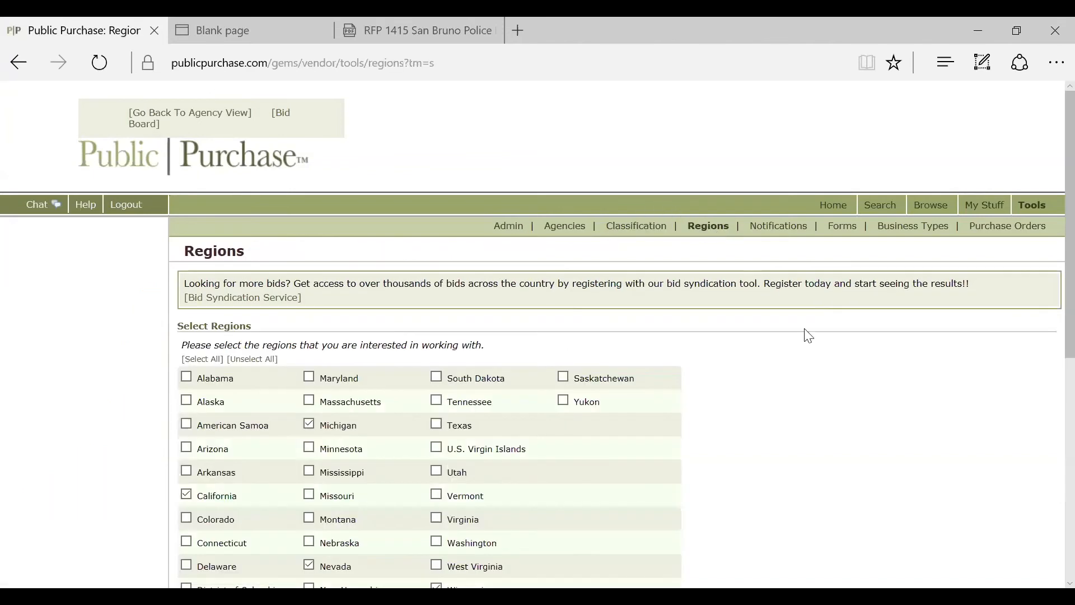
scroll(849, 386, "down", 1)
scroll(848, 386, "down", 7)
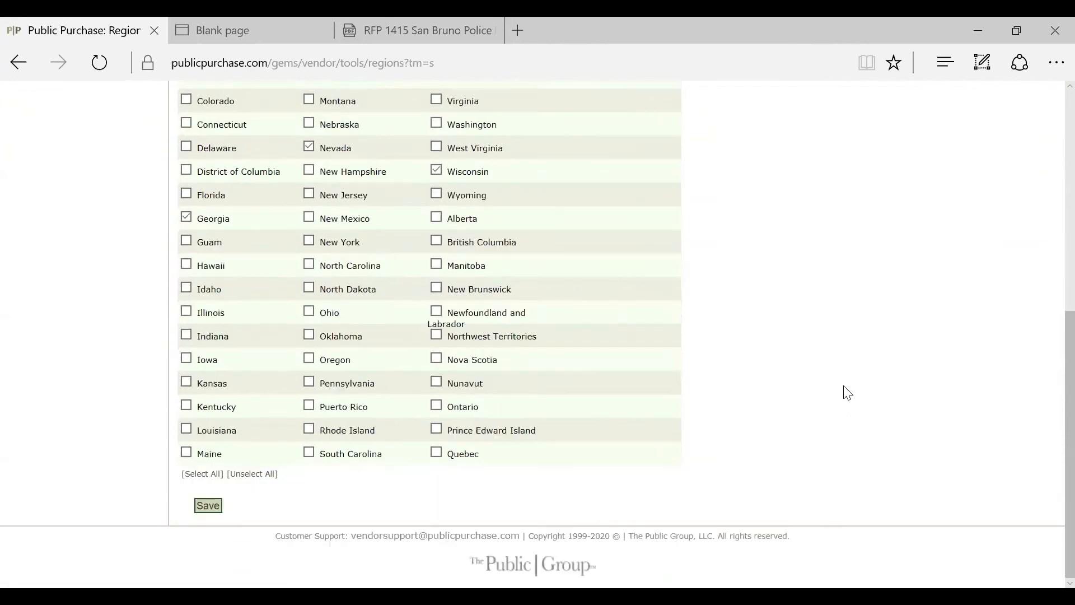
scroll(844, 415, "up", 8)
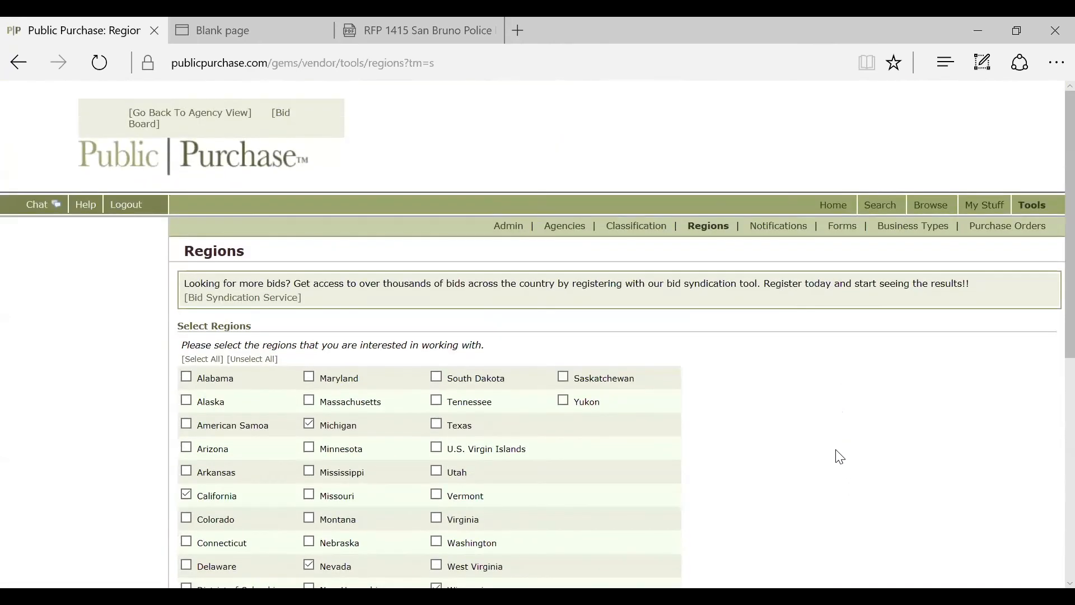
scroll(840, 457, "down", 3)
scroll(840, 456, "down", 4)
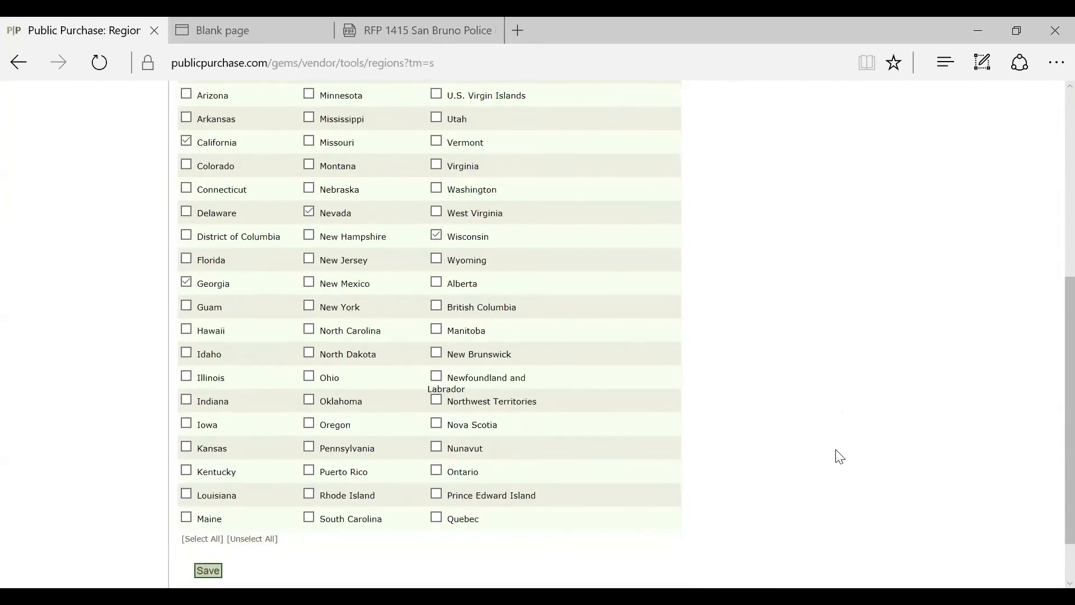
scroll(840, 456, "up", 7)
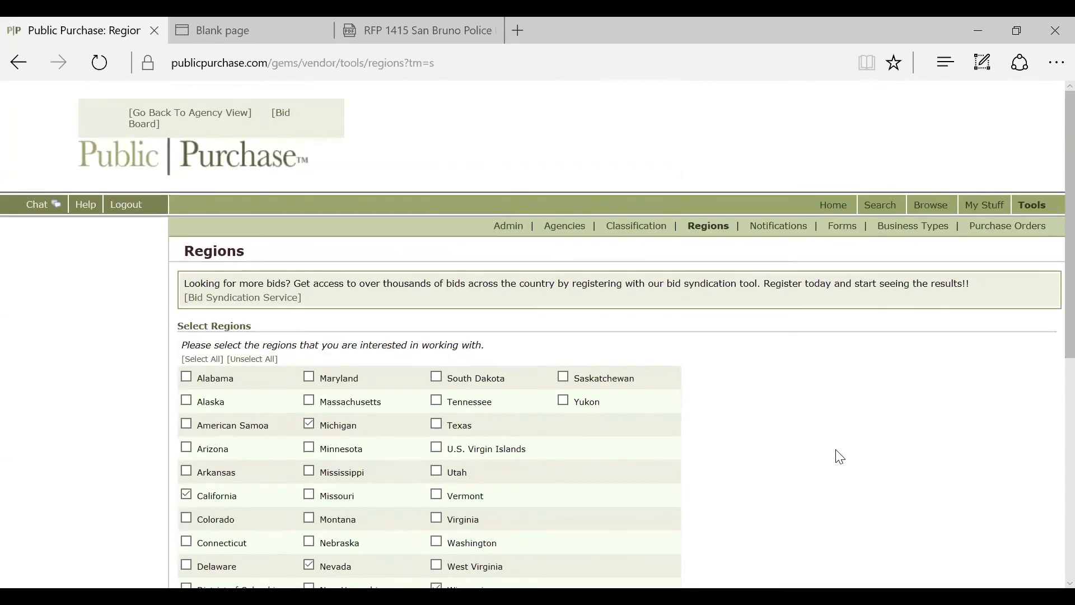
Step: Review the notification checkboxes, with only County agency type ticked, and save them
left_click(780, 233)
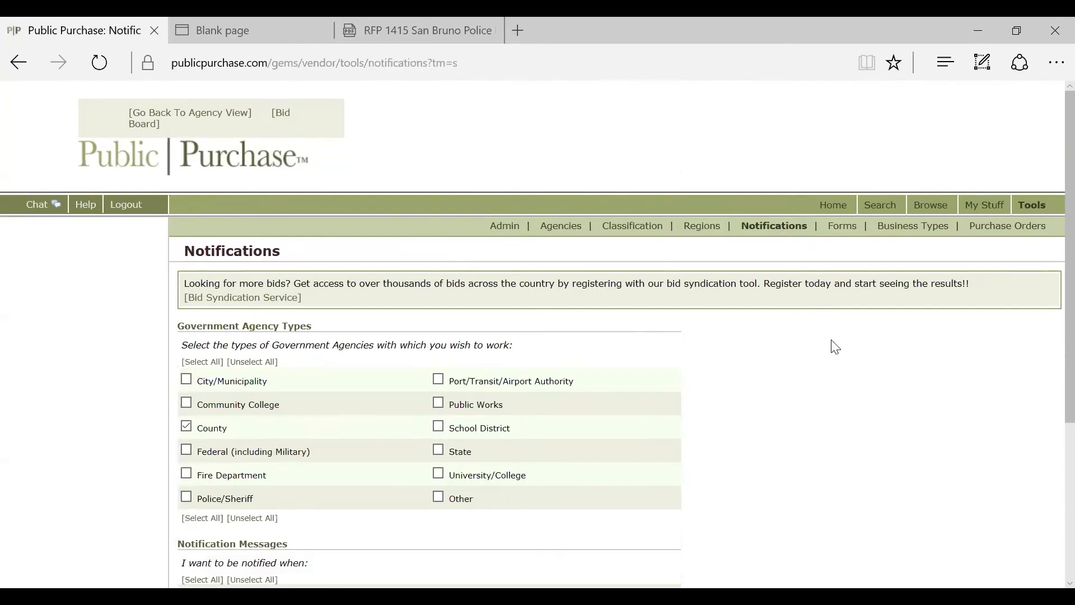
scroll(840, 376, "down", 4)
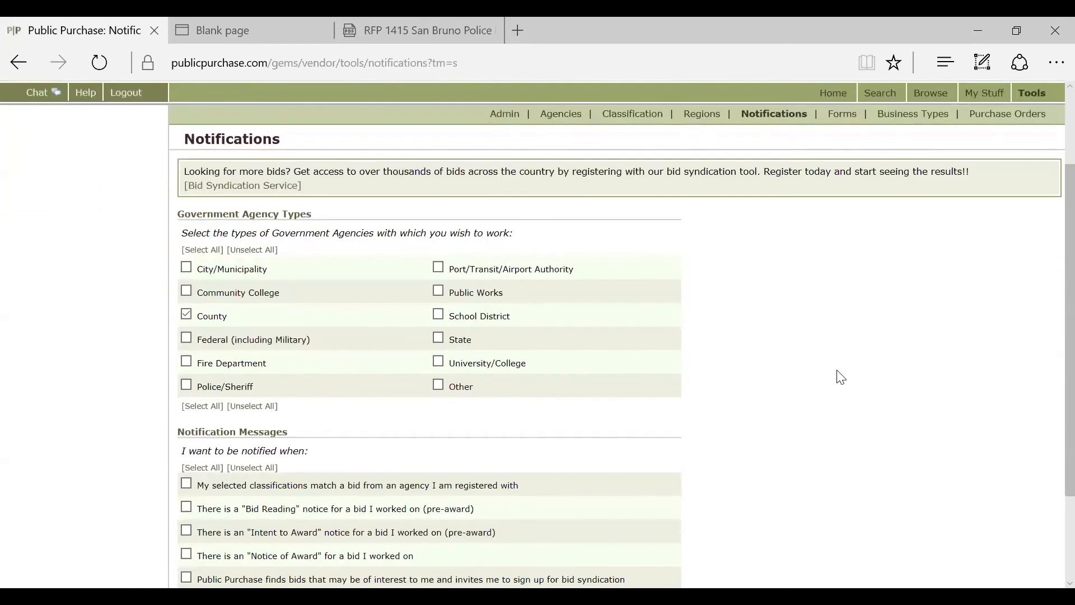
scroll(845, 401, "up", 4)
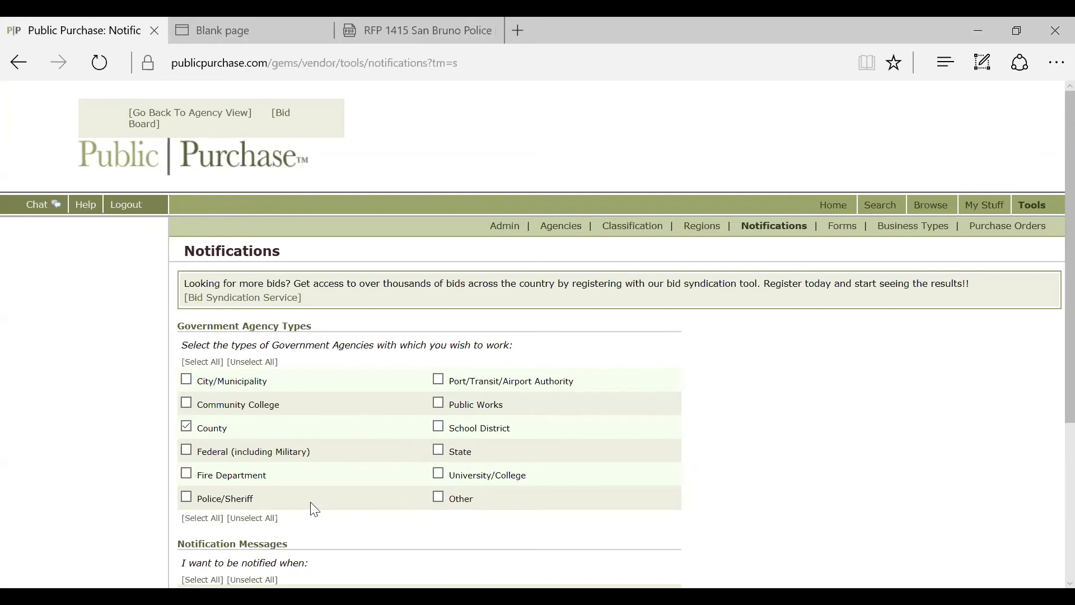
scroll(799, 384, "down", 3)
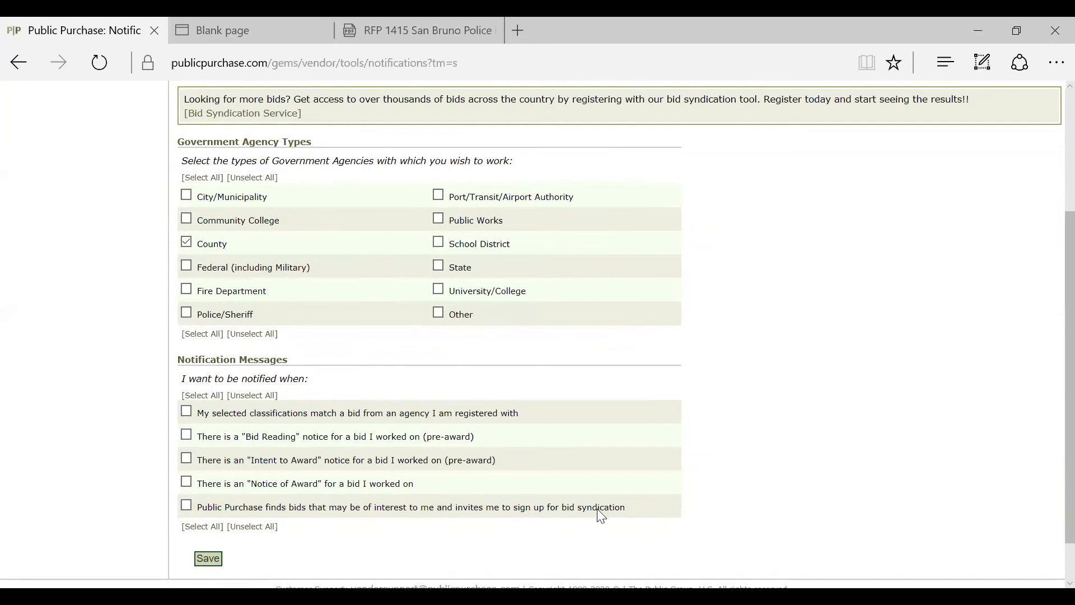
scroll(748, 523, "up", 3)
scroll(748, 523, "down", 5)
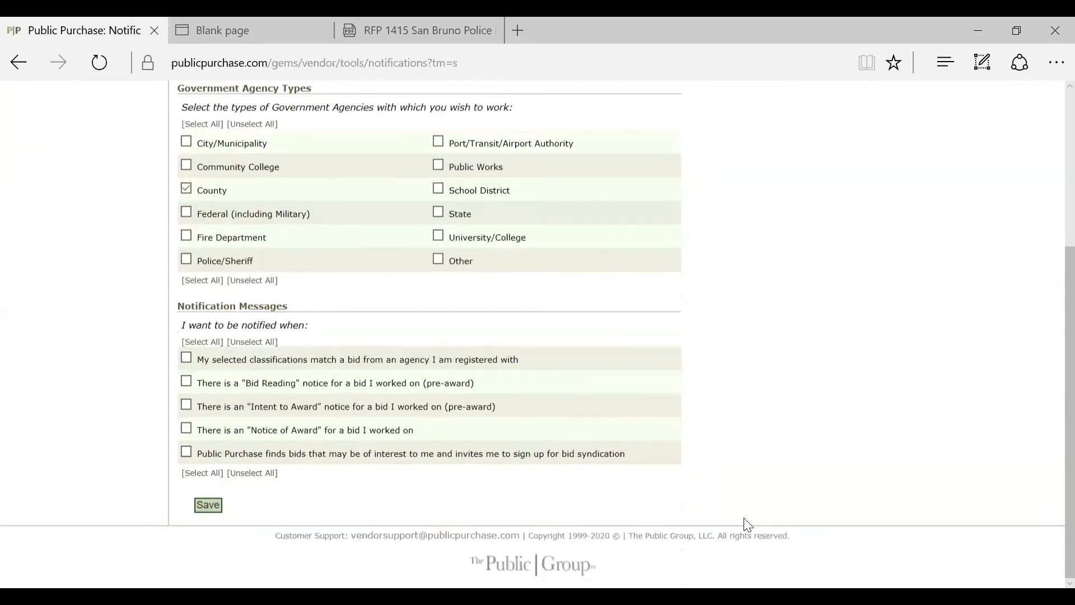
left_click(215, 511)
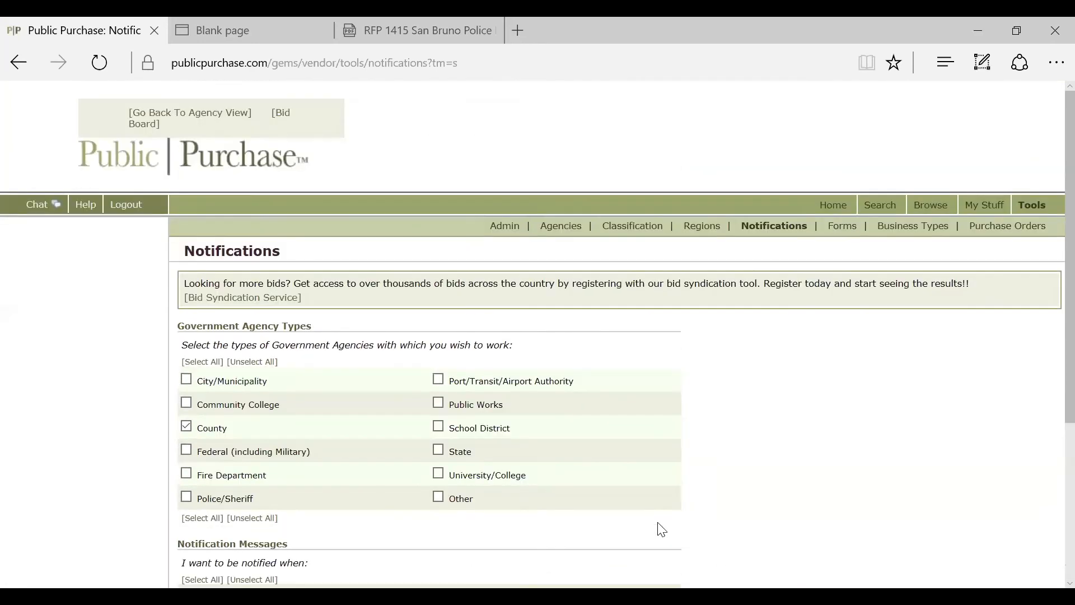
Step: Look over the Forms page, then settle on Business Types after briefly visiting Purchase Orders
left_click(842, 228)
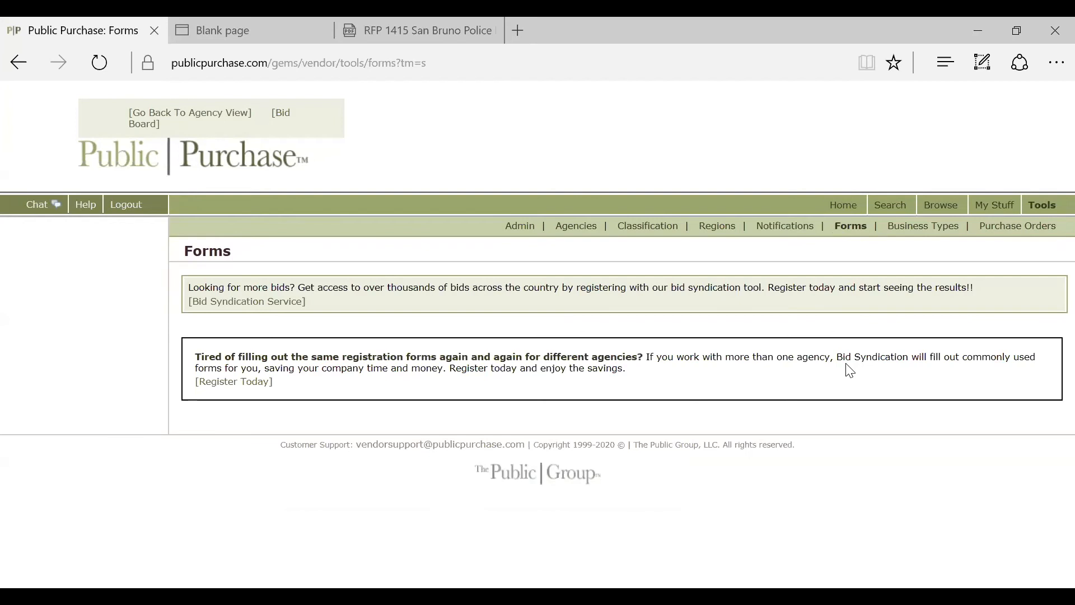
left_click(925, 230)
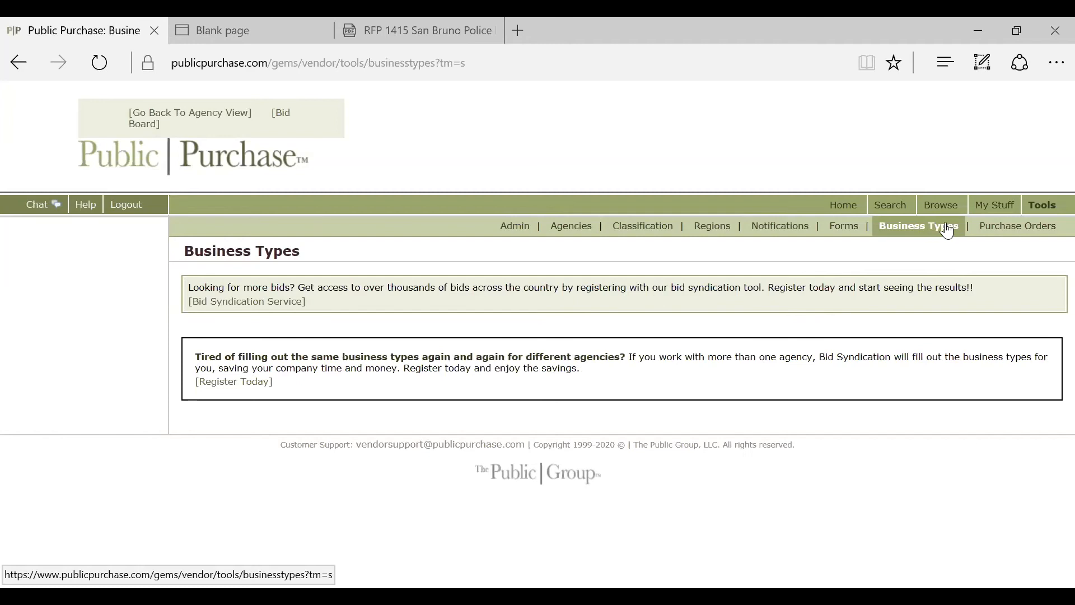
left_click(985, 230)
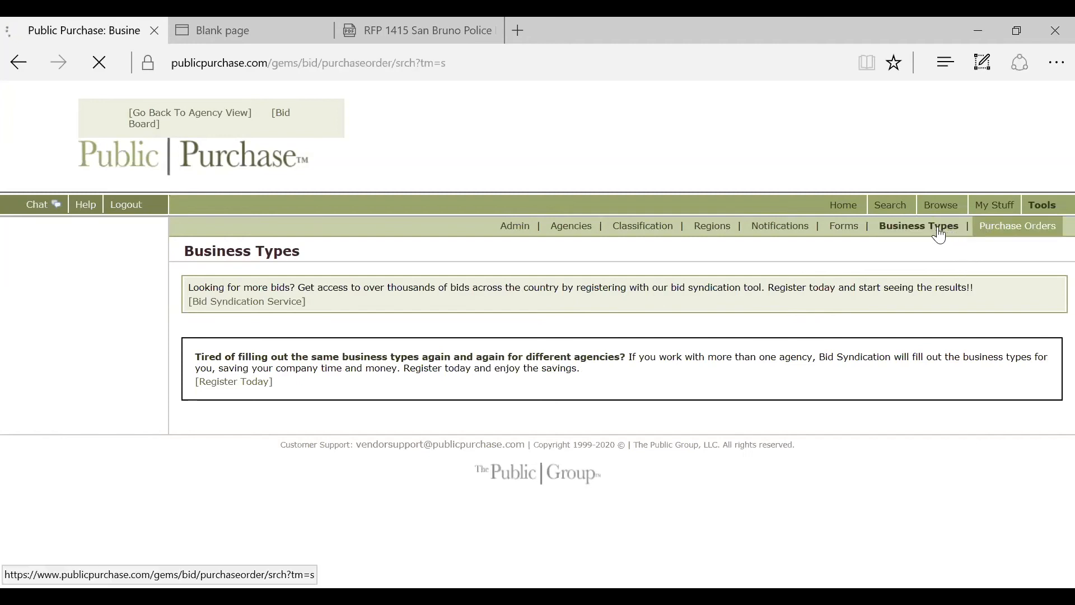
left_click(939, 232)
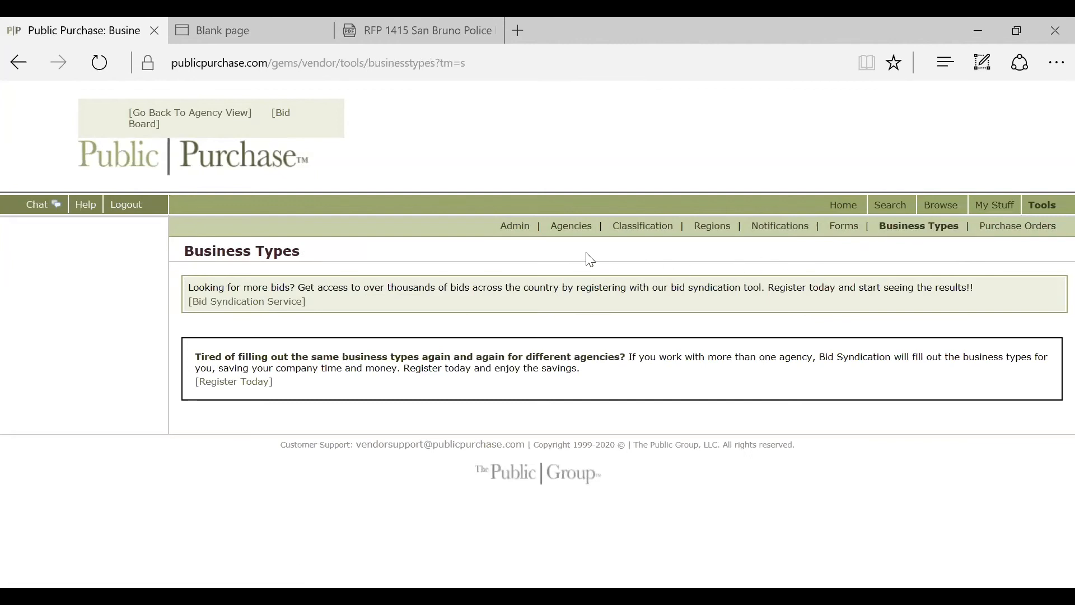
Step: Go back to the vendor home page and scroll through its invited and responding bid tables
left_click(840, 207)
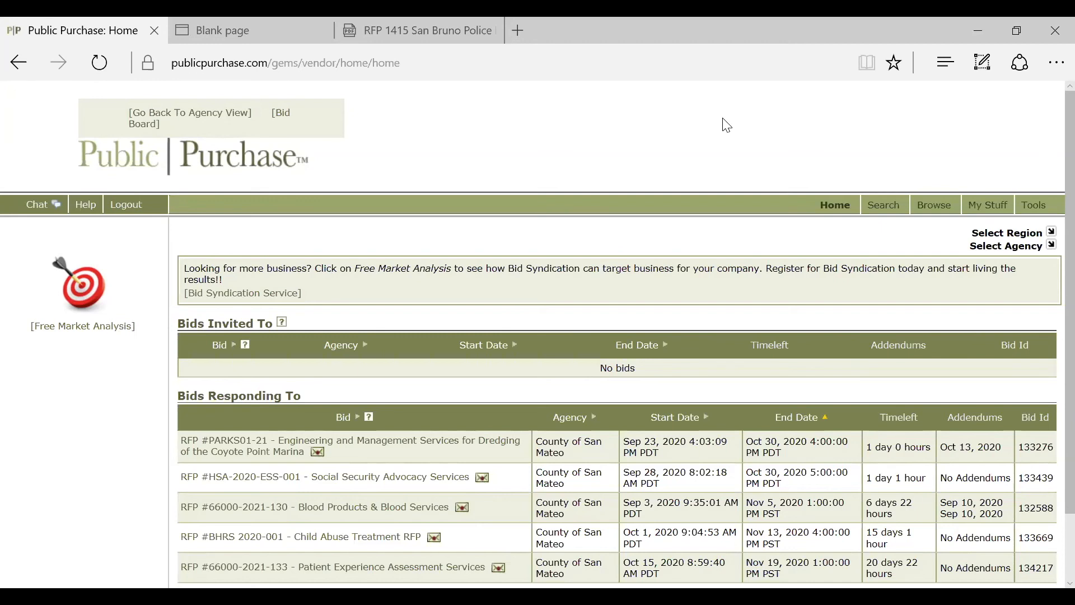
scroll(723, 123, "down", 3)
scroll(722, 123, "up", 3)
double_click(649, 42)
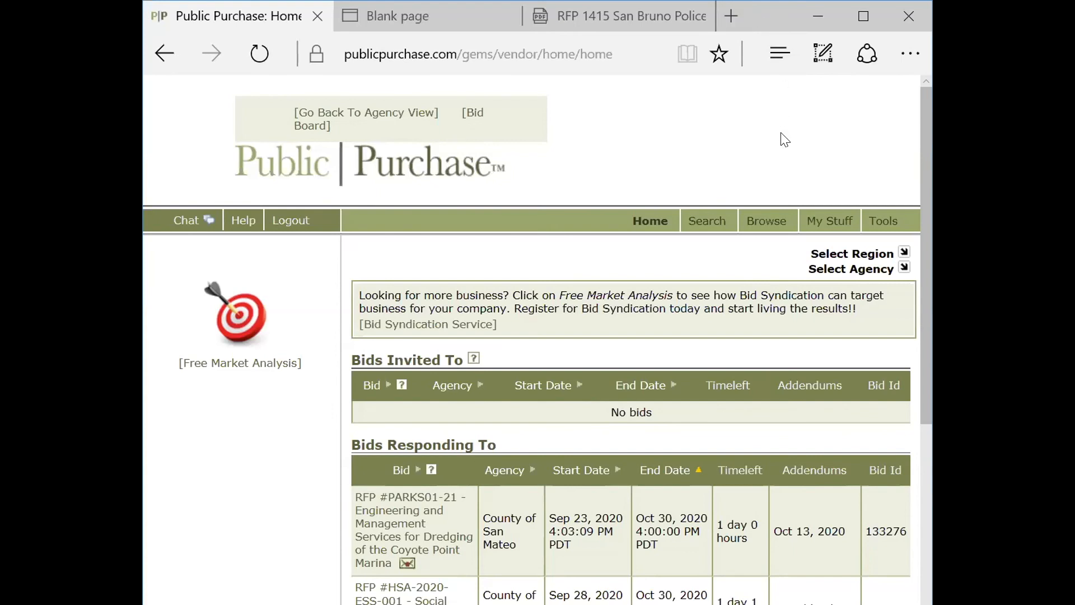
Step: Maximize the browser window, then drag its title bar to restore it to a smaller size
left_click(857, 15)
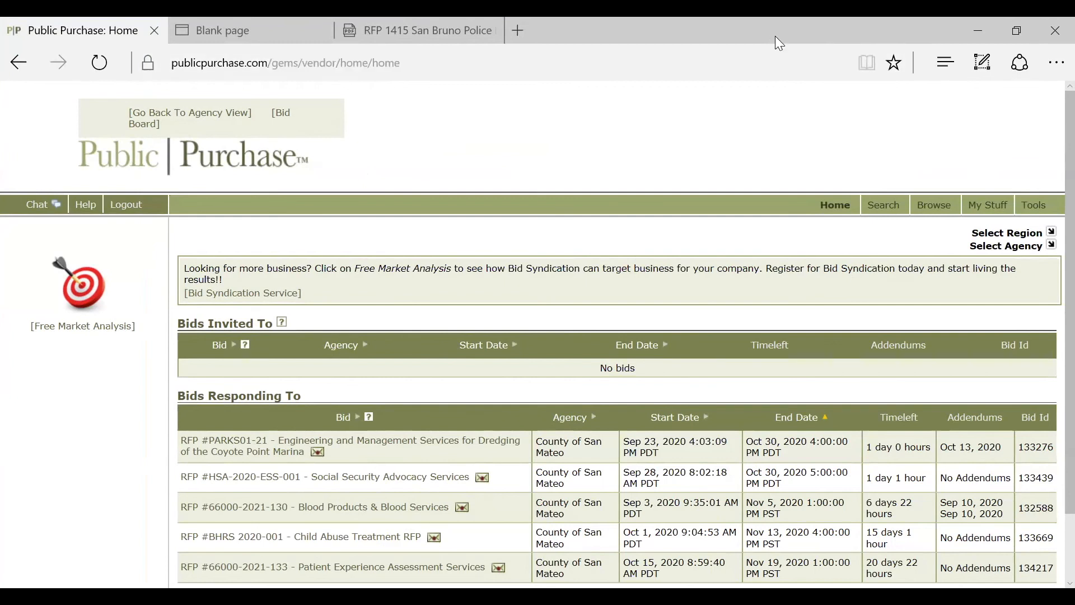
left_click_drag(775, 36, 575, 21)
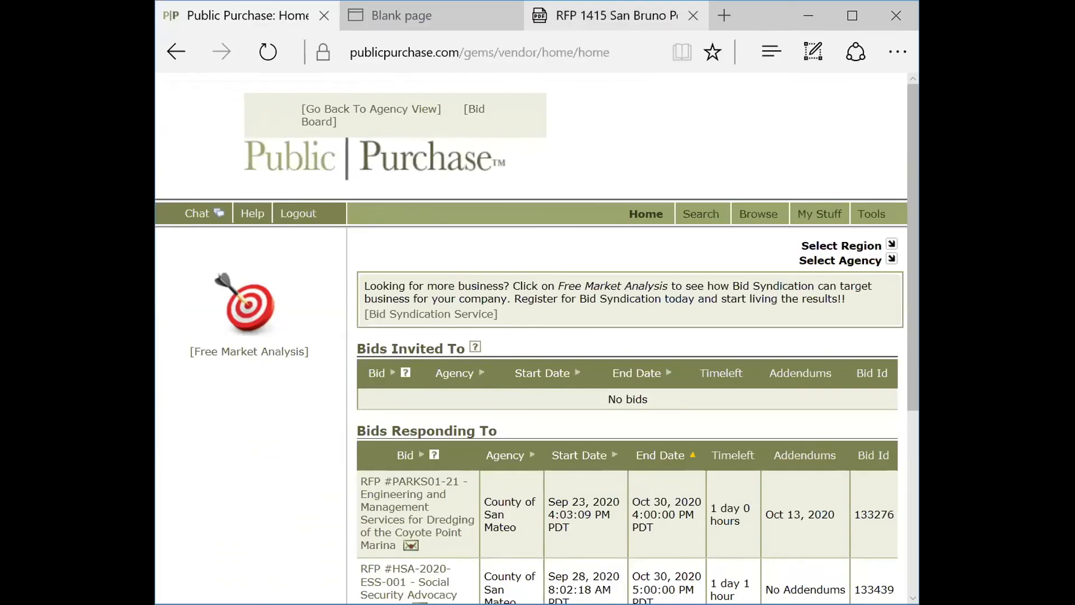
Step: Load google.com in a new browser tab
left_click(722, 19)
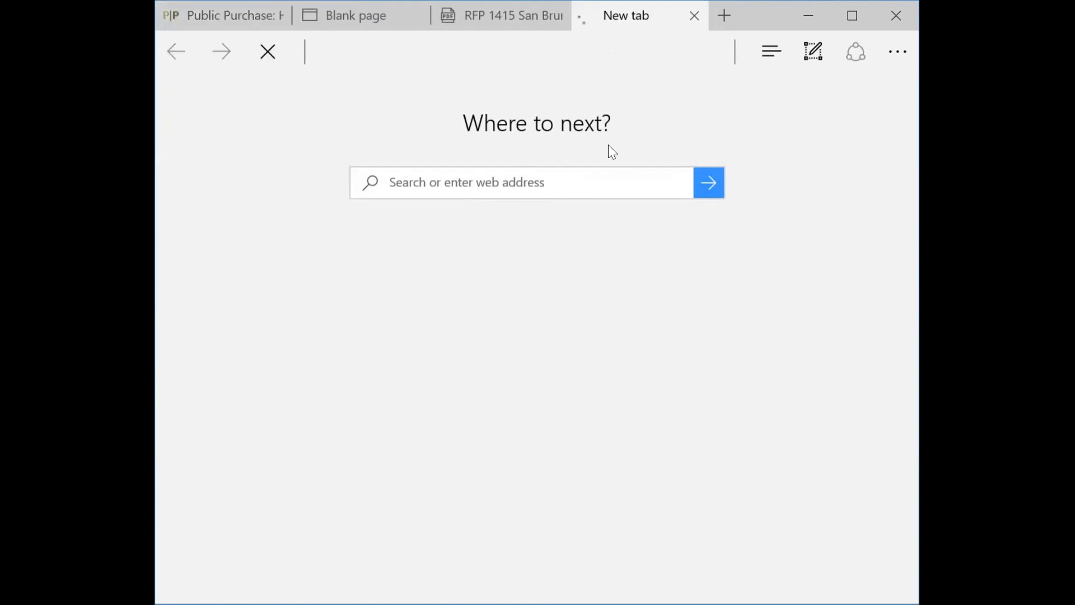
scroll(547, 163, "down", 3)
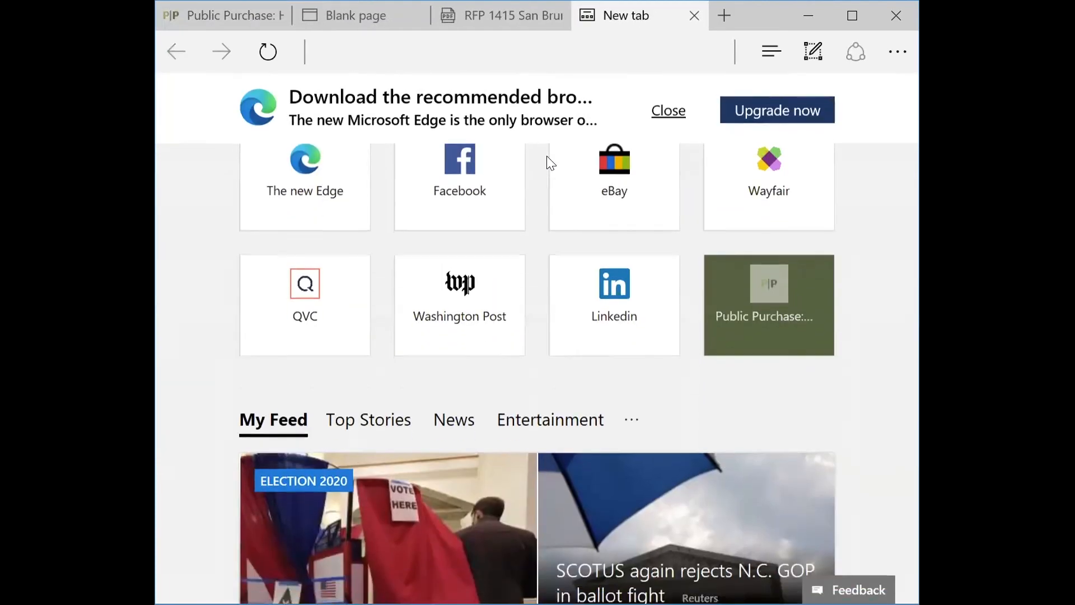
type("googl")
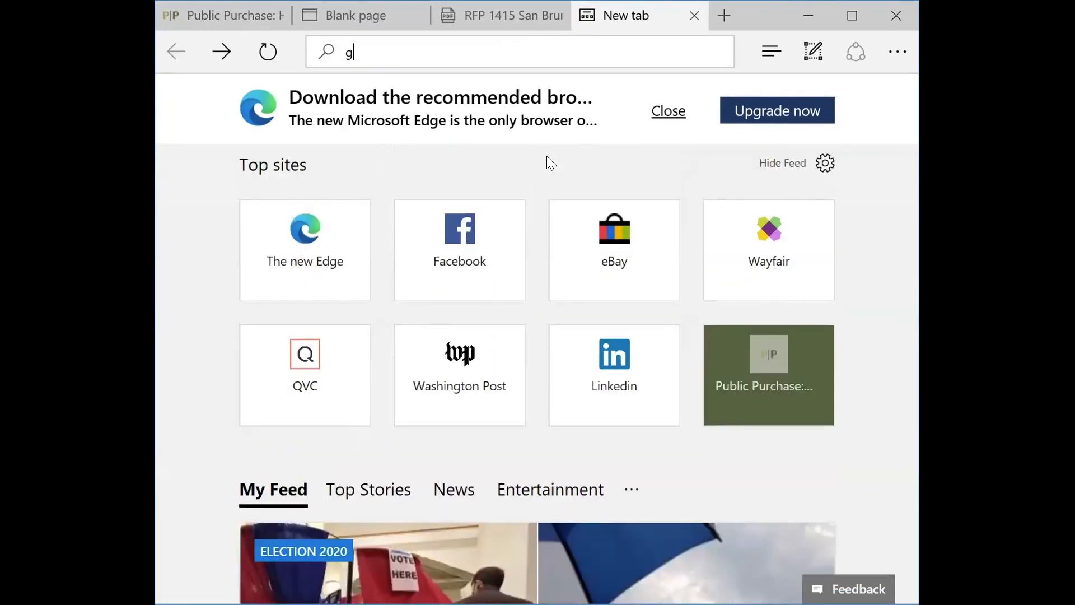
type("e.com")
key("Return")
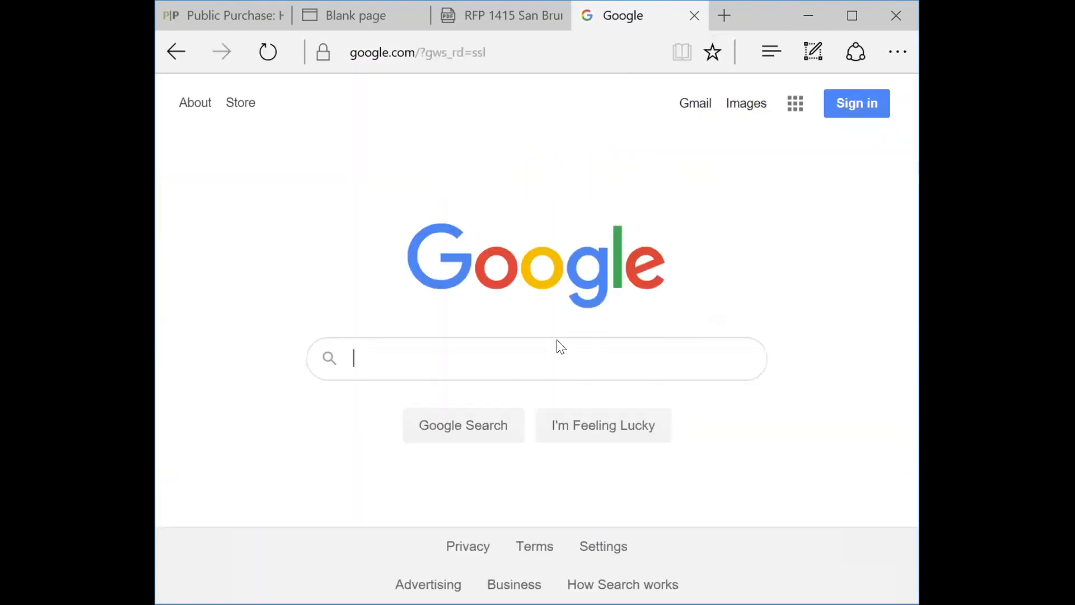
Step: Dismiss the Chrome prompt and search Google for 'smc rfp'
left_click(629, 363)
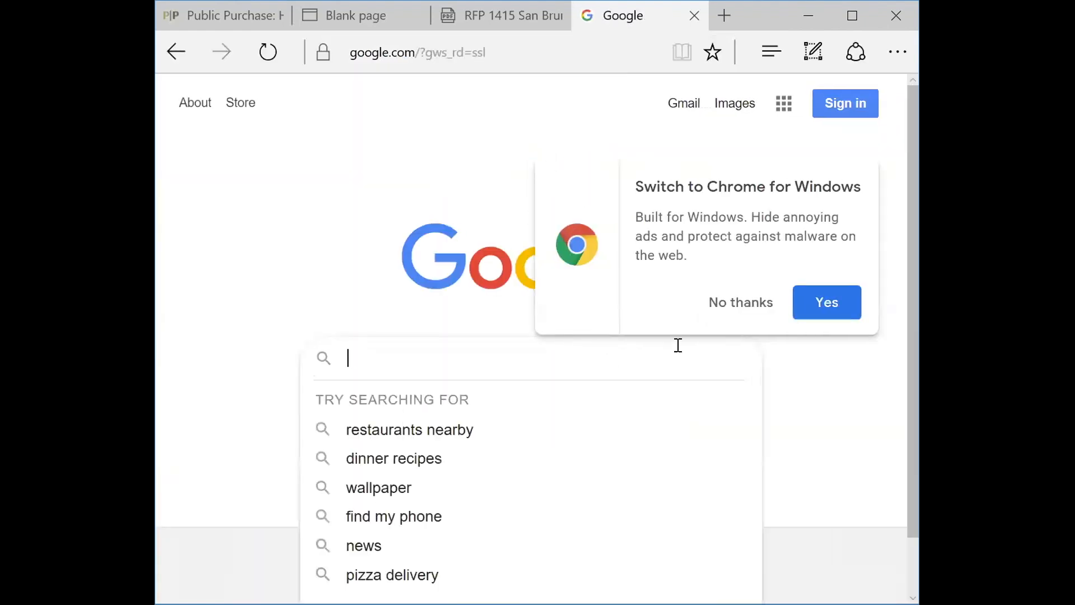
left_click(723, 304)
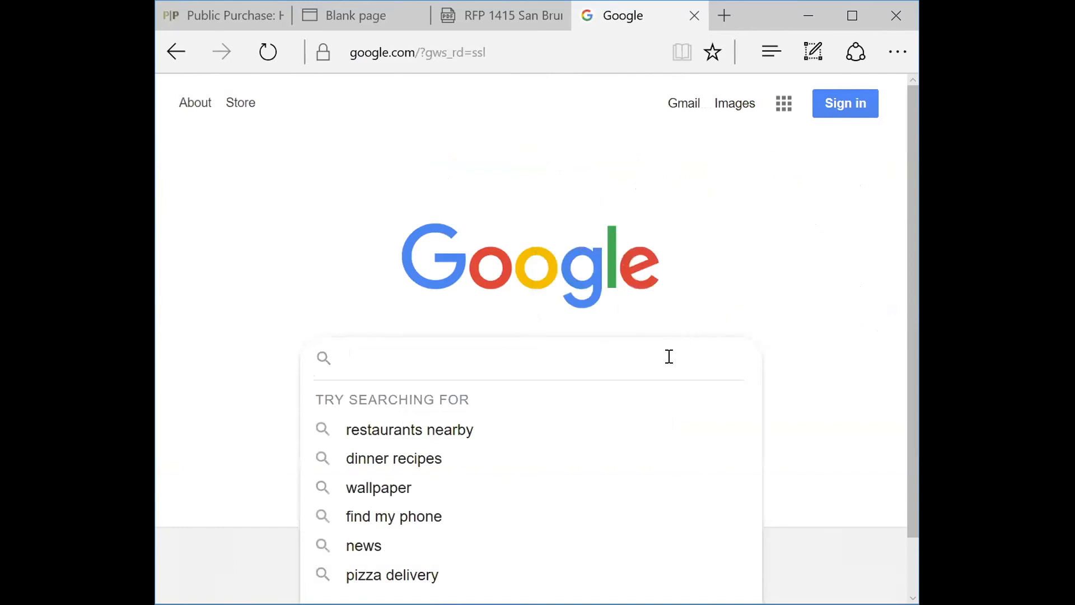
type("smc")
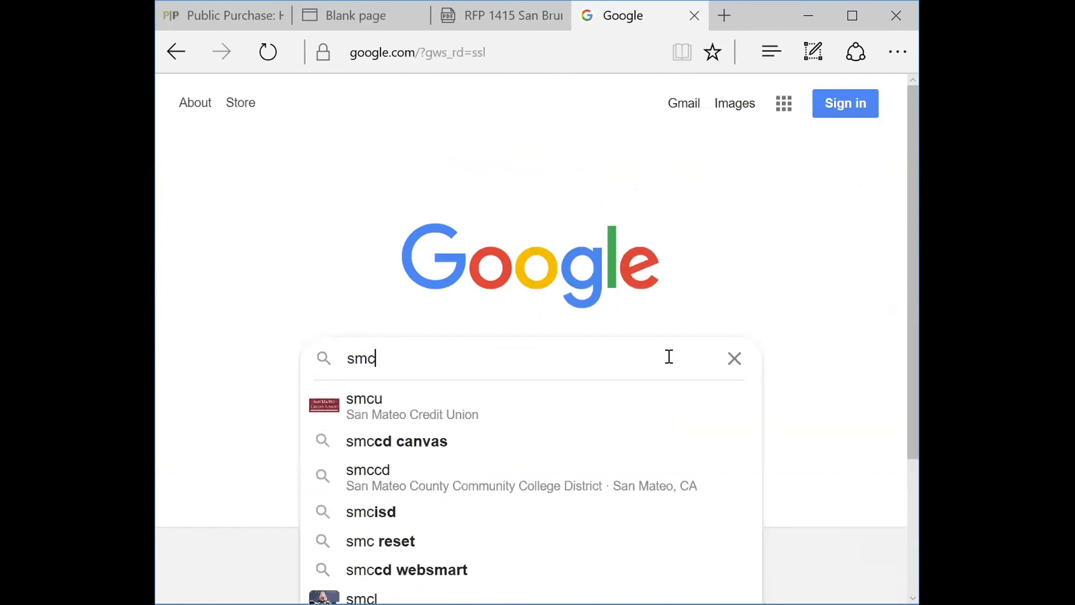
type(" rfp")
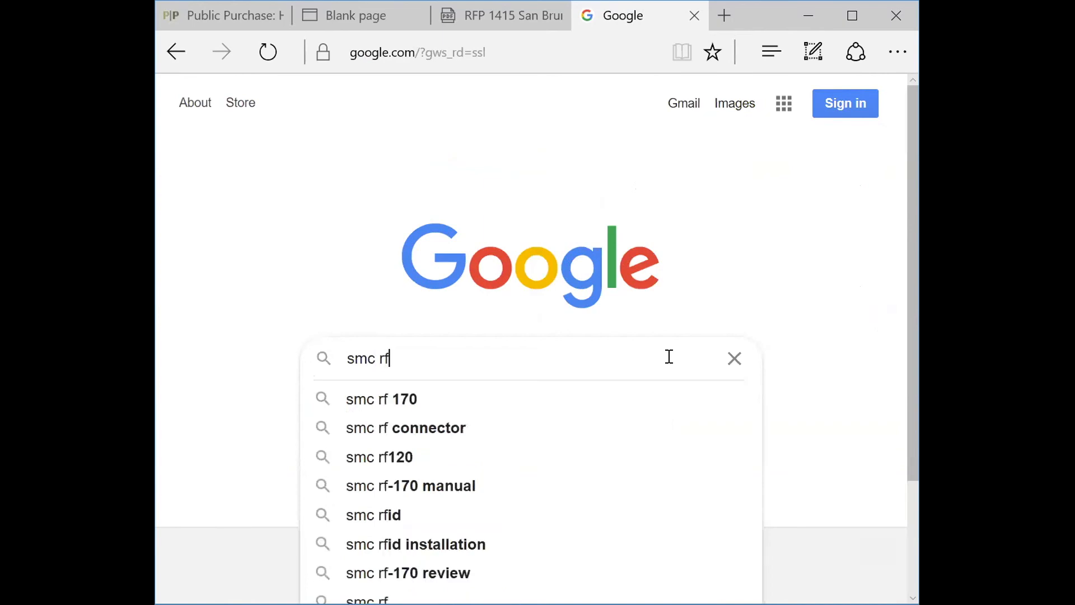
key("Return")
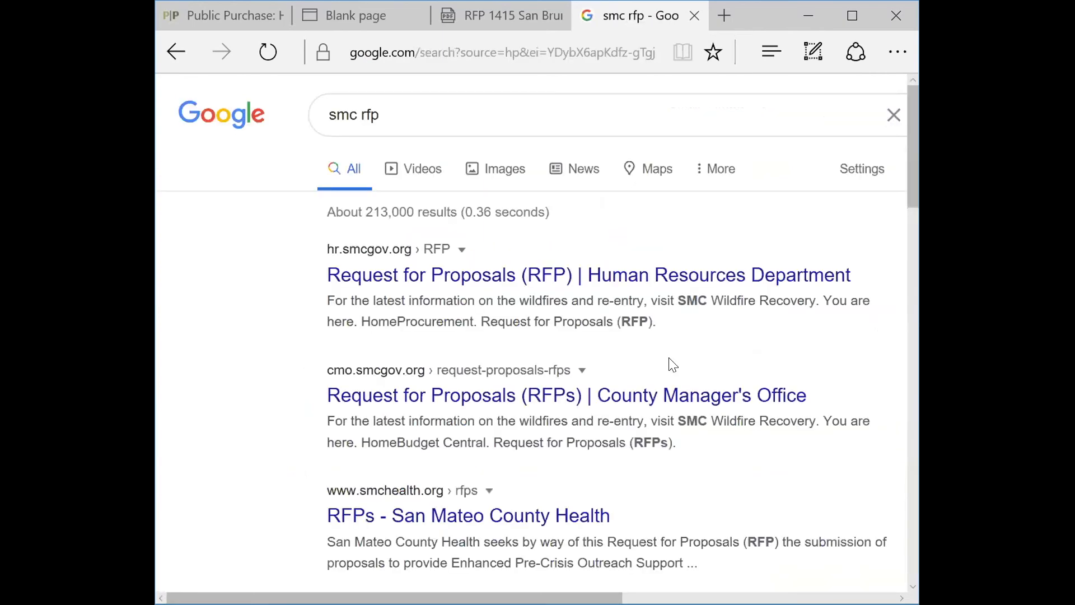
Step: Open the Human Resources RFP result, maximized, and scroll to its table of six active Public Purchase RFPs
left_click(687, 286)
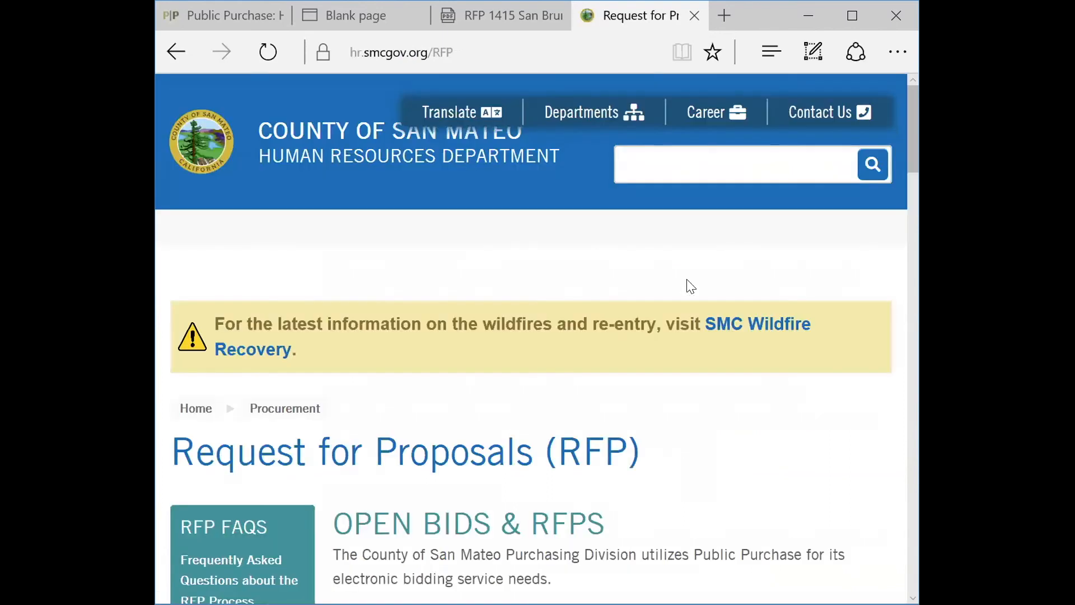
left_click(851, 15)
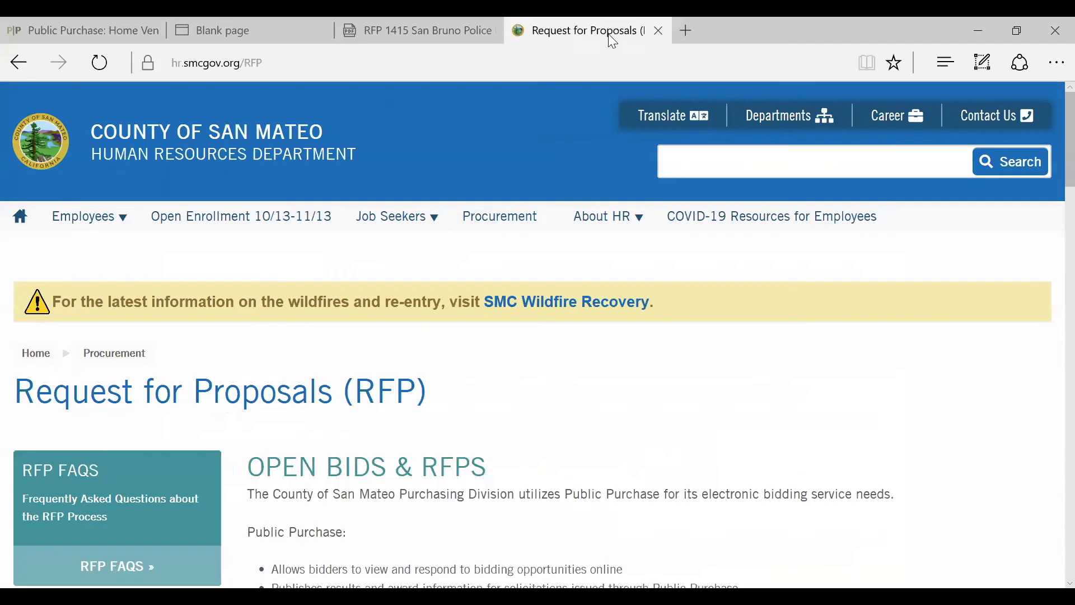
scroll(960, 292, "down", 2)
scroll(970, 327, "down", 5)
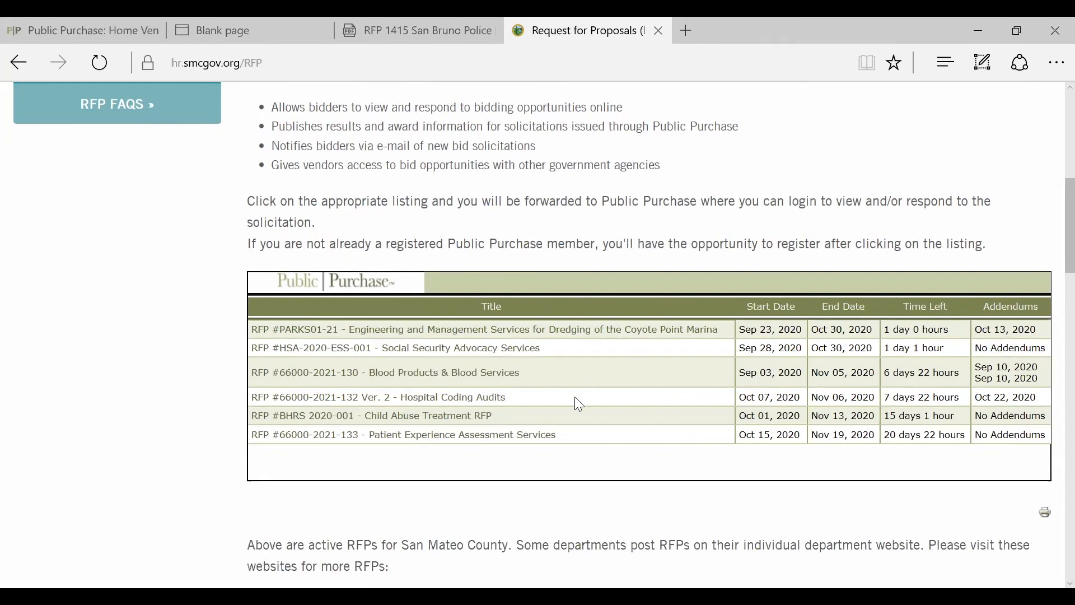
scroll(579, 403, "up", 1)
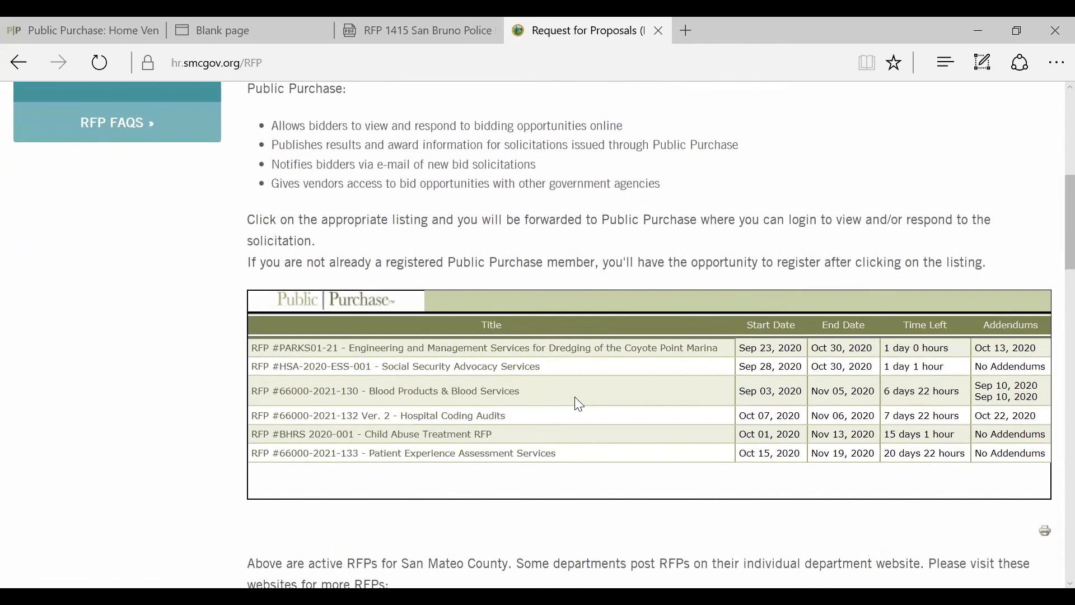
scroll(578, 403, "up", 8)
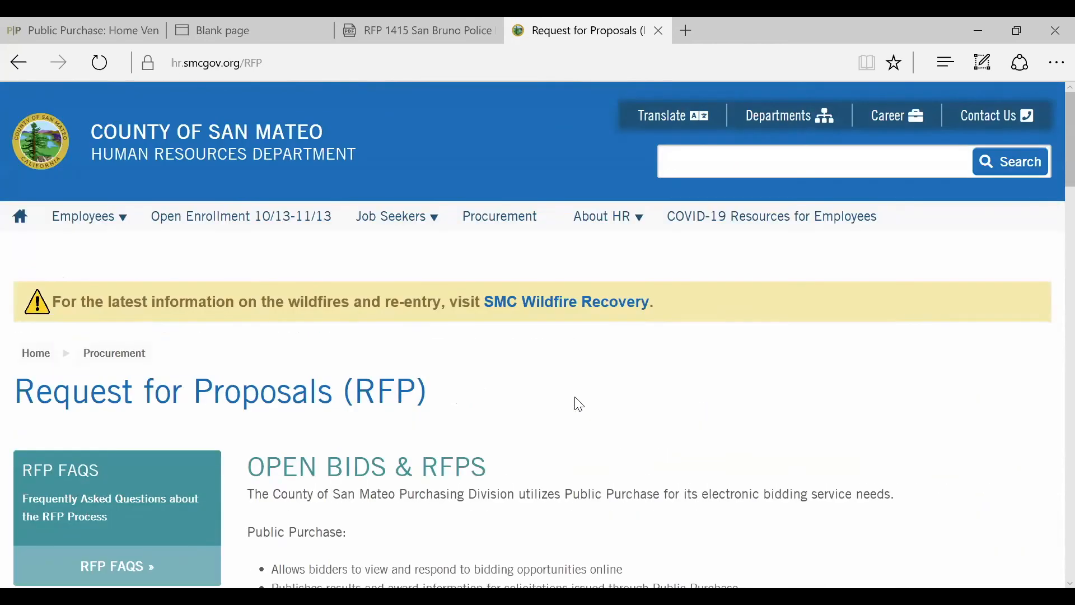
scroll(580, 404, "down", 8)
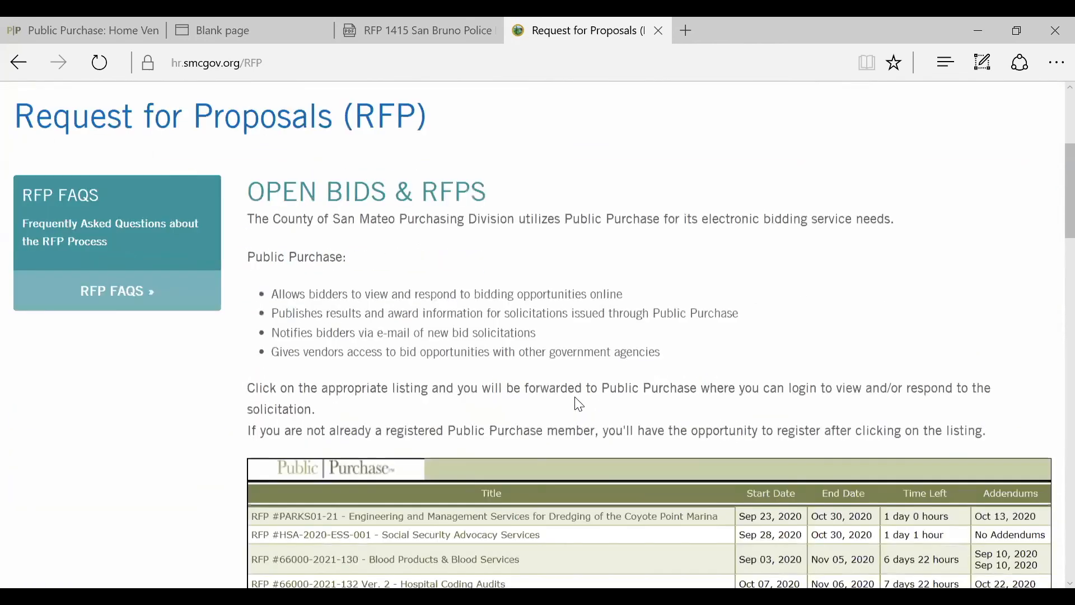